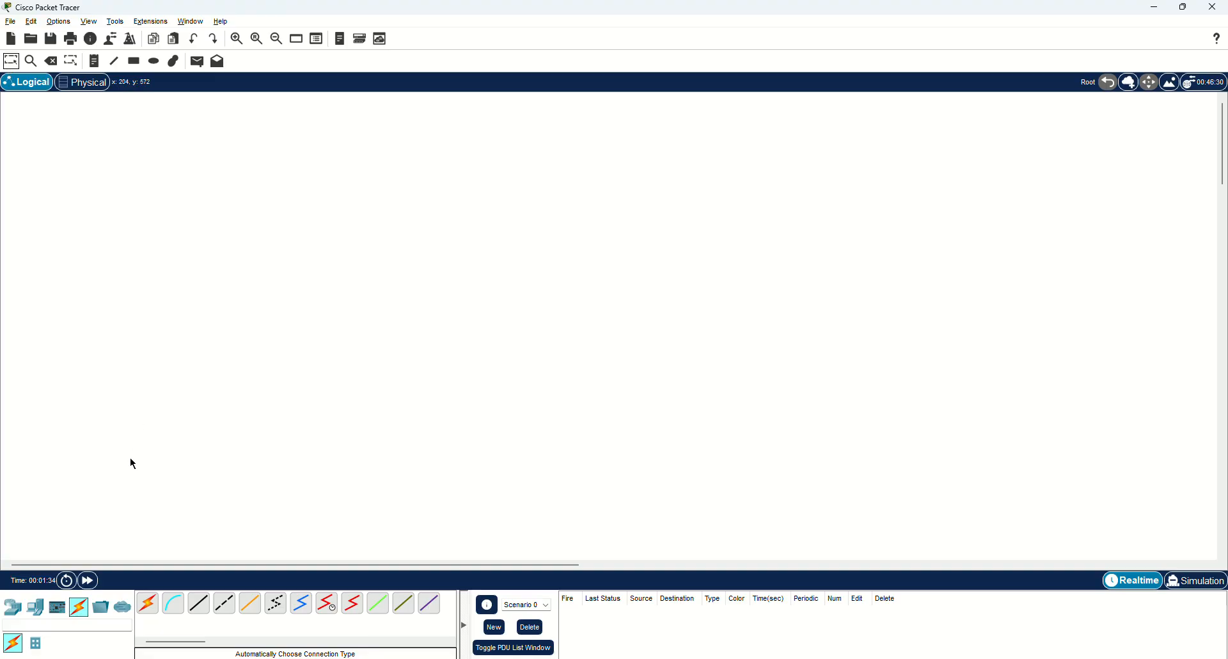
# Place three PC-PT PCs in a column, then a laptop, tablet and smartphone on the right.
pyautogui.click(35, 608)
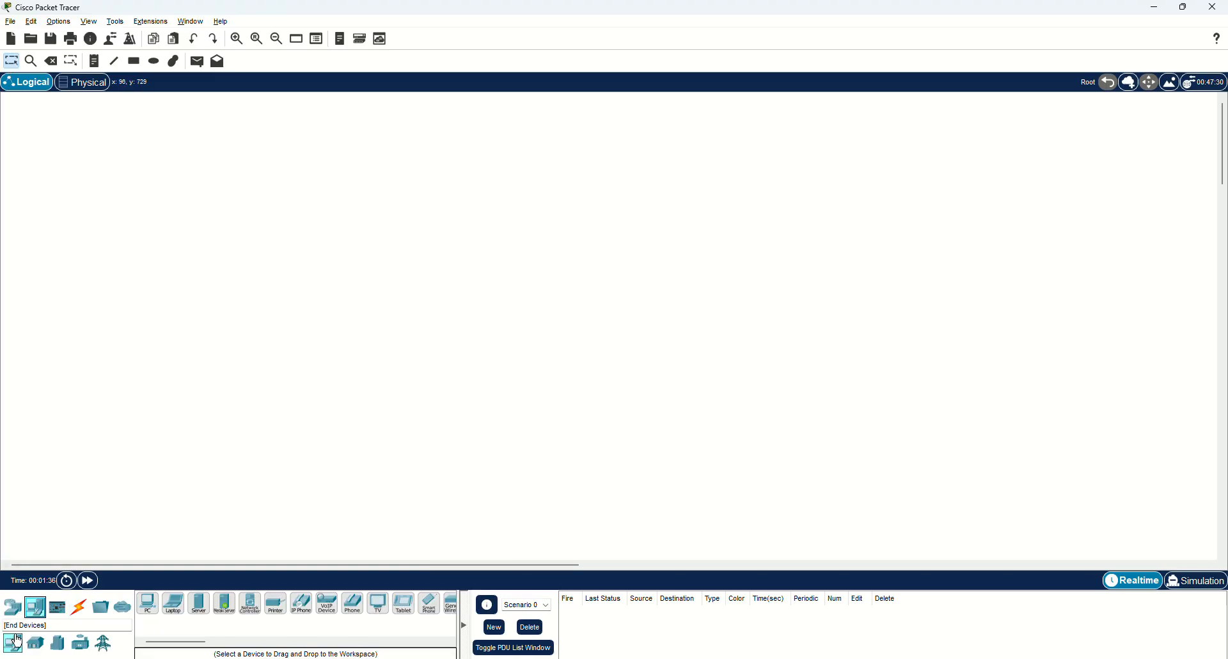
pyautogui.click(148, 604)
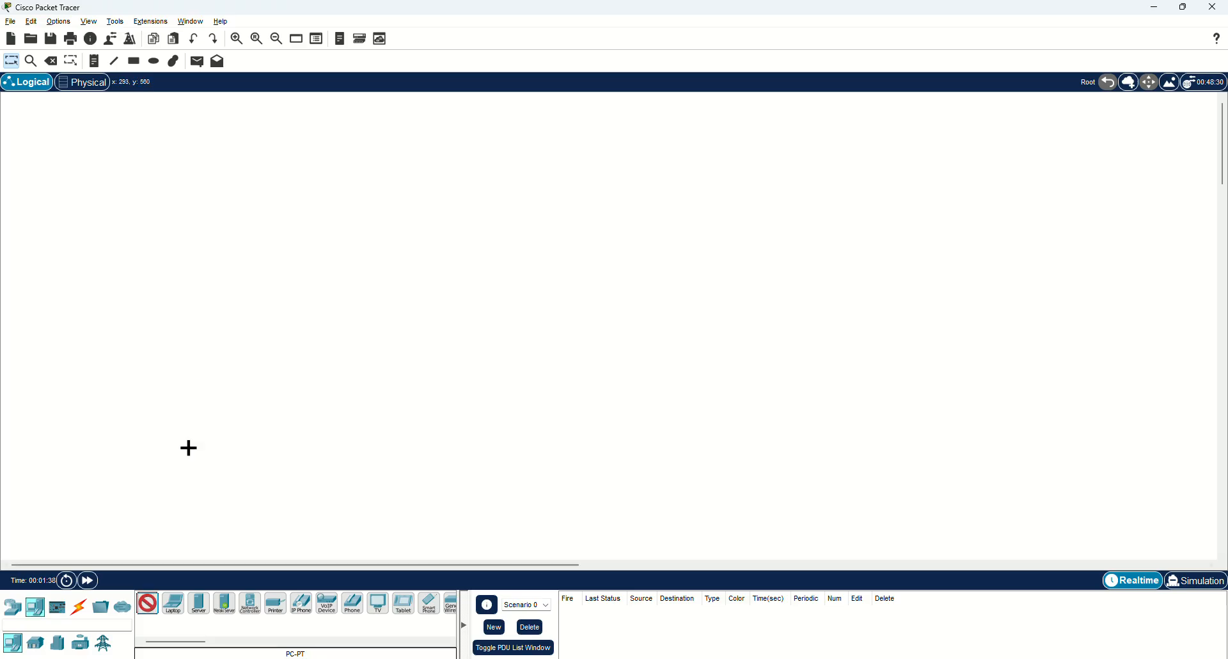
pyautogui.click(217, 271)
pyautogui.click(217, 362)
pyautogui.click(217, 441)
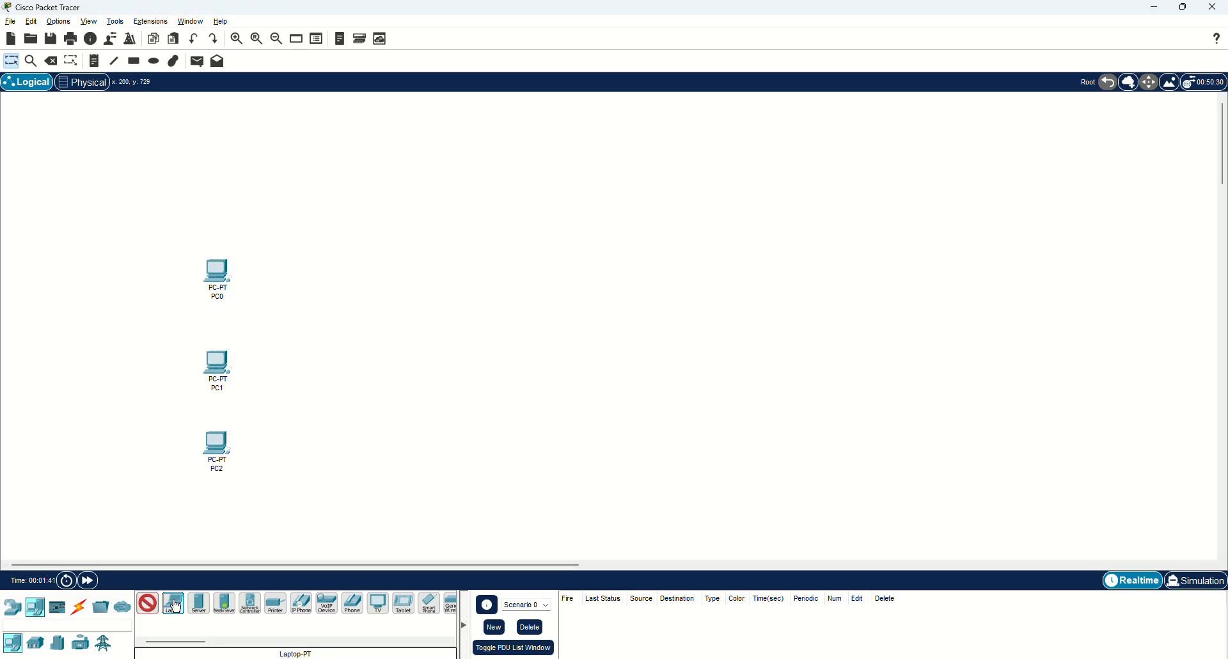
pyautogui.moveTo(176, 606); pyautogui.dragTo(640, 243)
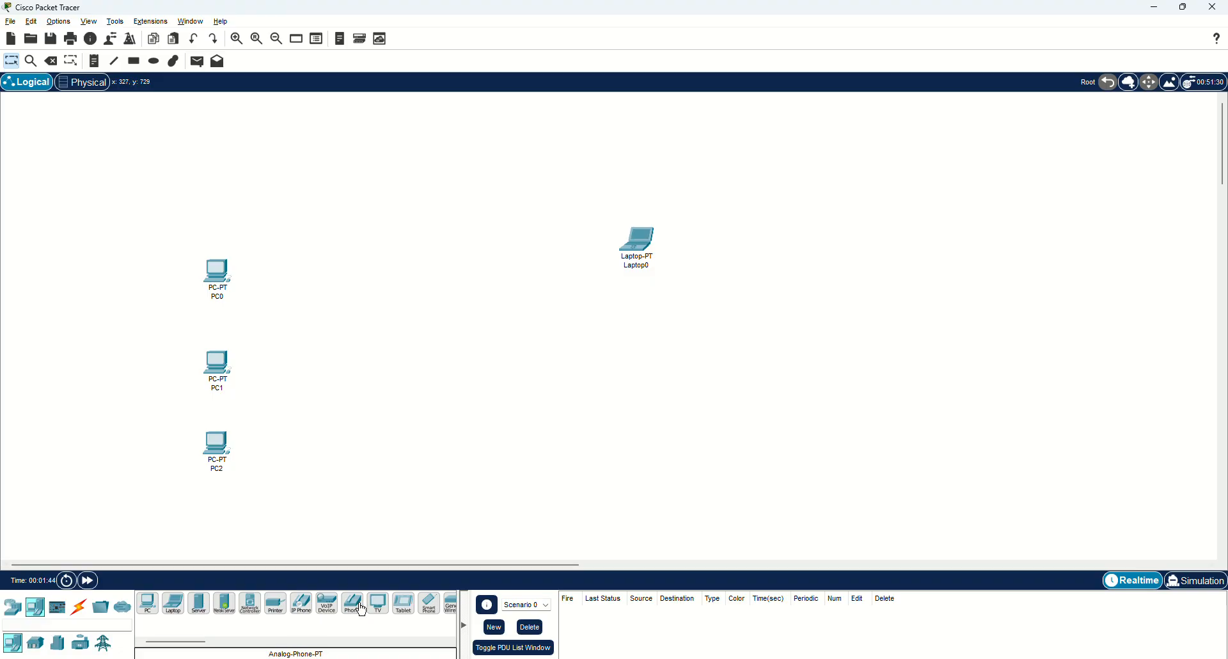
pyautogui.click(403, 606)
pyautogui.click(632, 334)
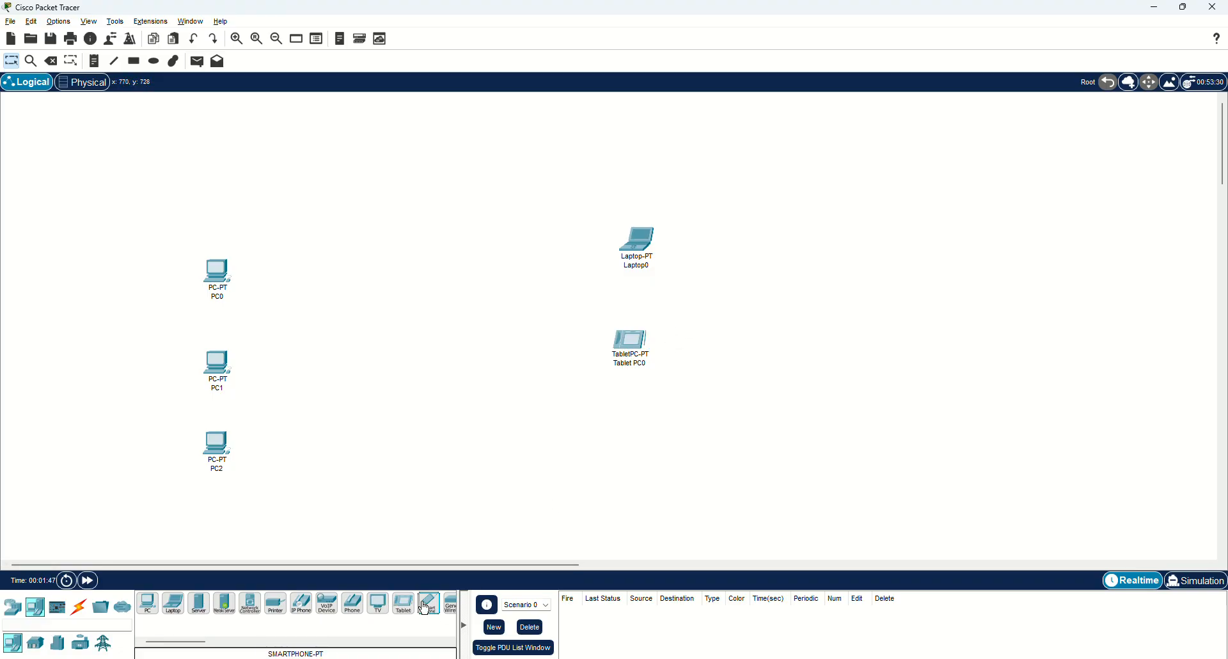
pyautogui.moveTo(424, 607); pyautogui.dragTo(639, 441)
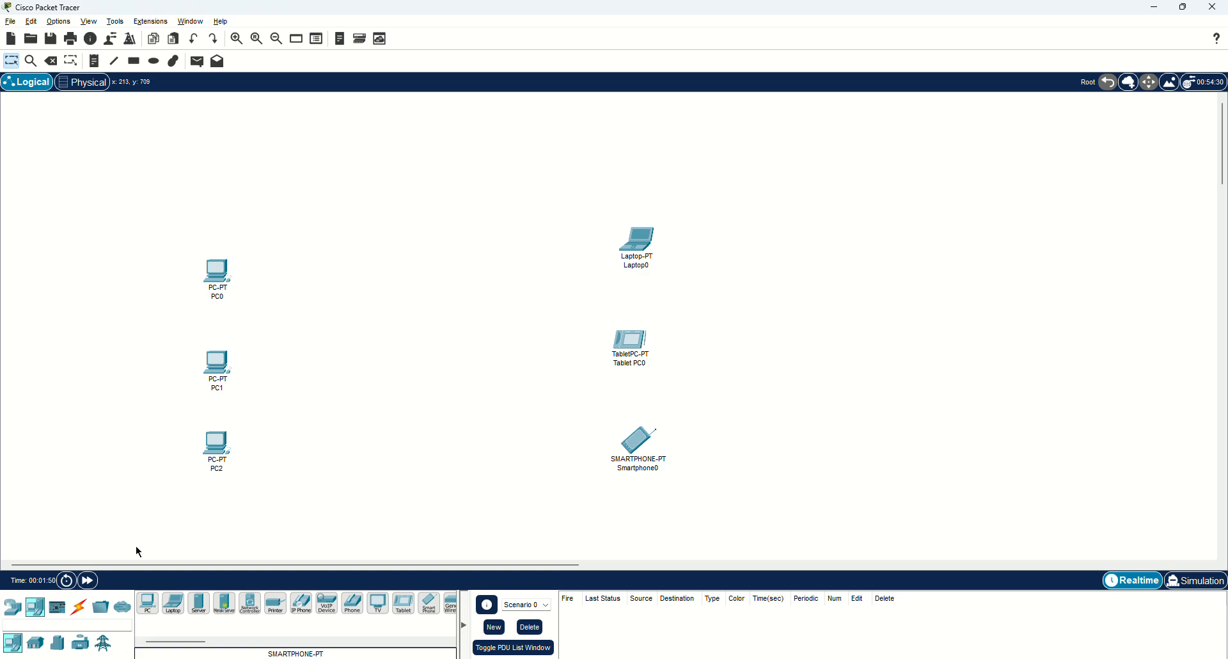
# Add a 2960 switch between the PCs and wireless devices, next to PC1.
pyautogui.click(12, 606)
pyautogui.click(36, 642)
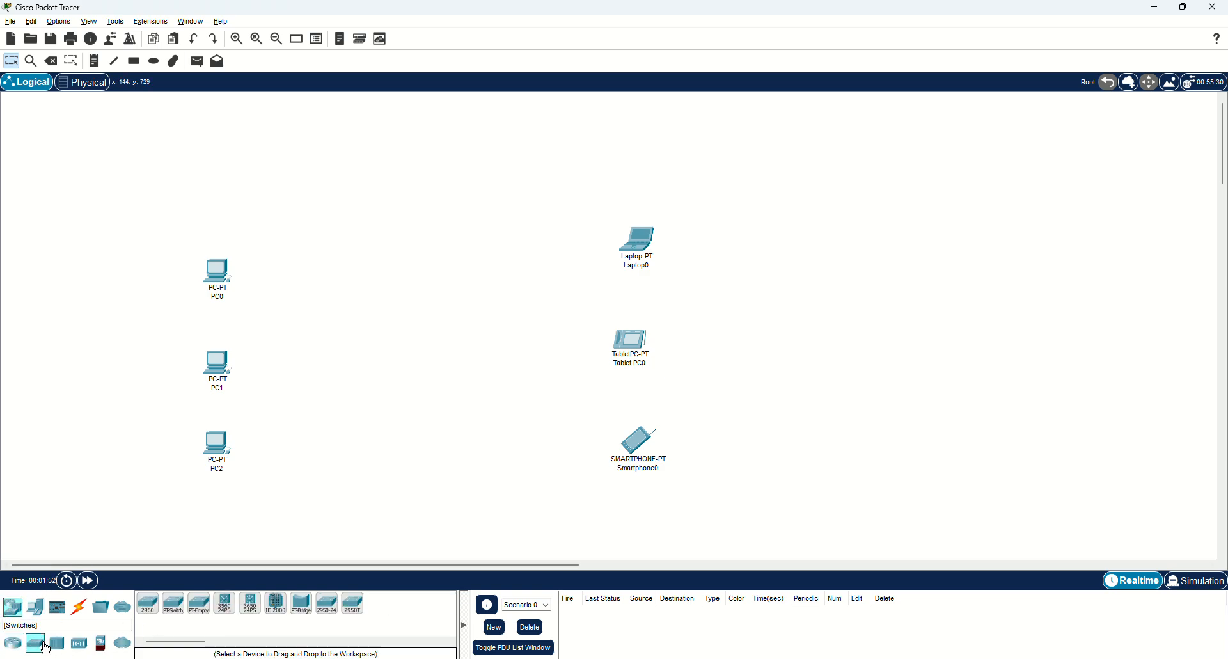
pyautogui.click(146, 605)
pyautogui.click(391, 330)
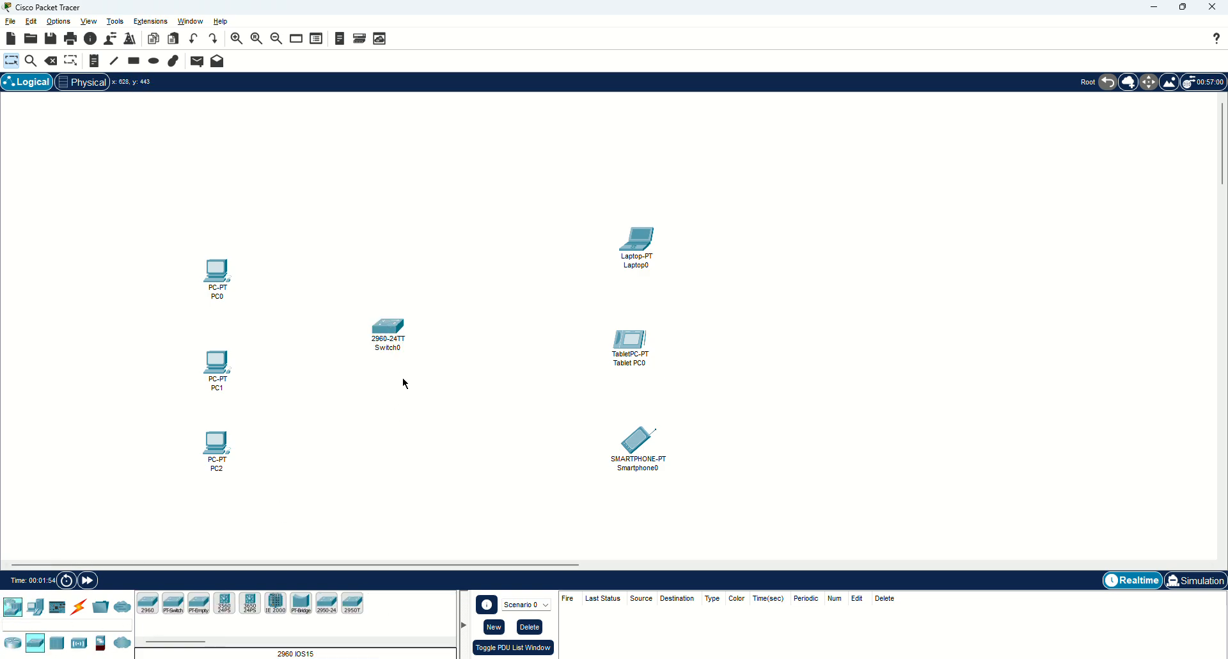
pyautogui.moveTo(375, 329); pyautogui.dragTo(309, 369)
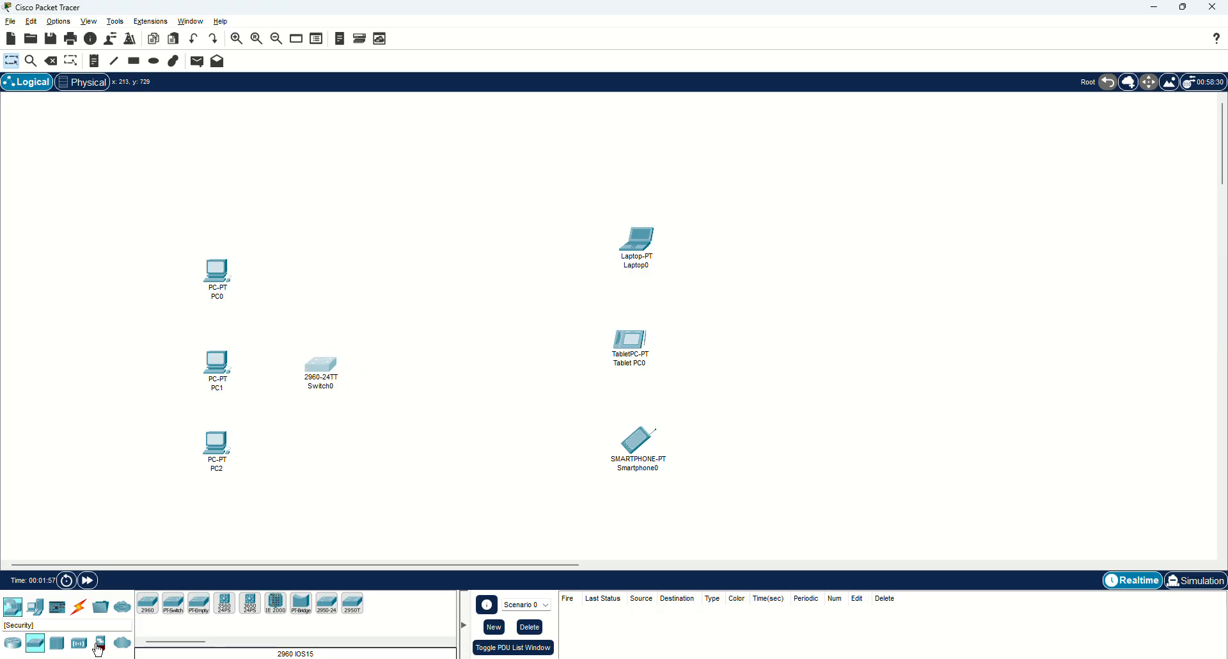
# Add an AP-PT access point in the middle, level with Tablet PC0.
pyautogui.click(78, 643)
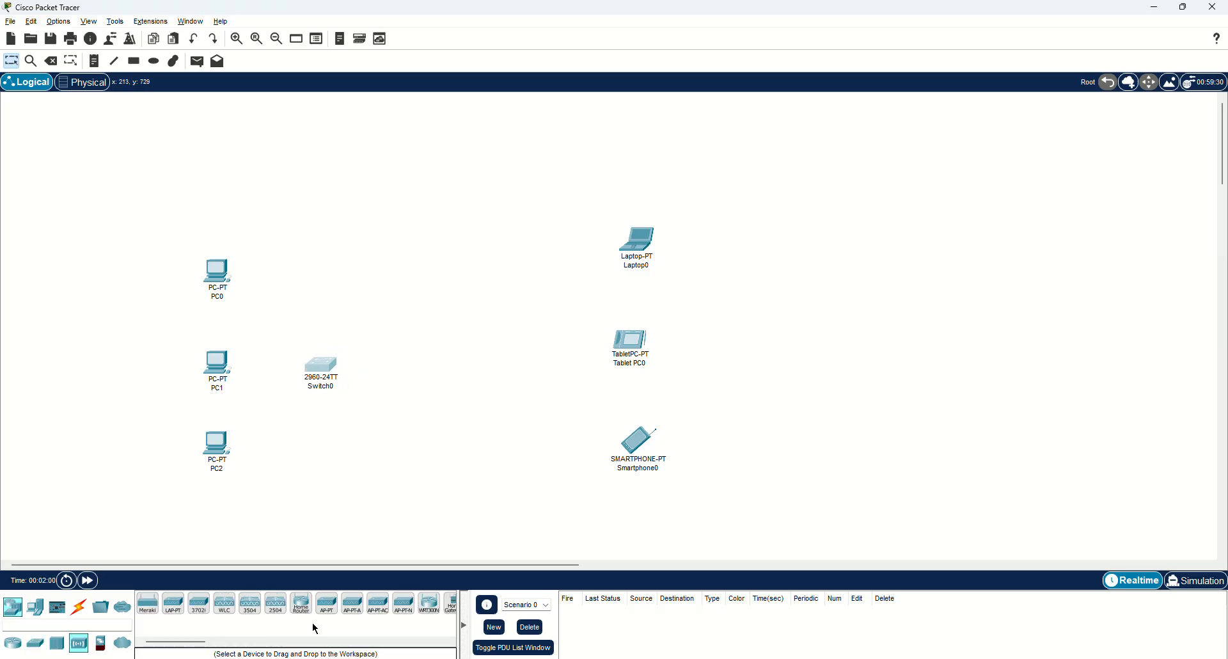
pyautogui.click(327, 604)
pyautogui.click(490, 321)
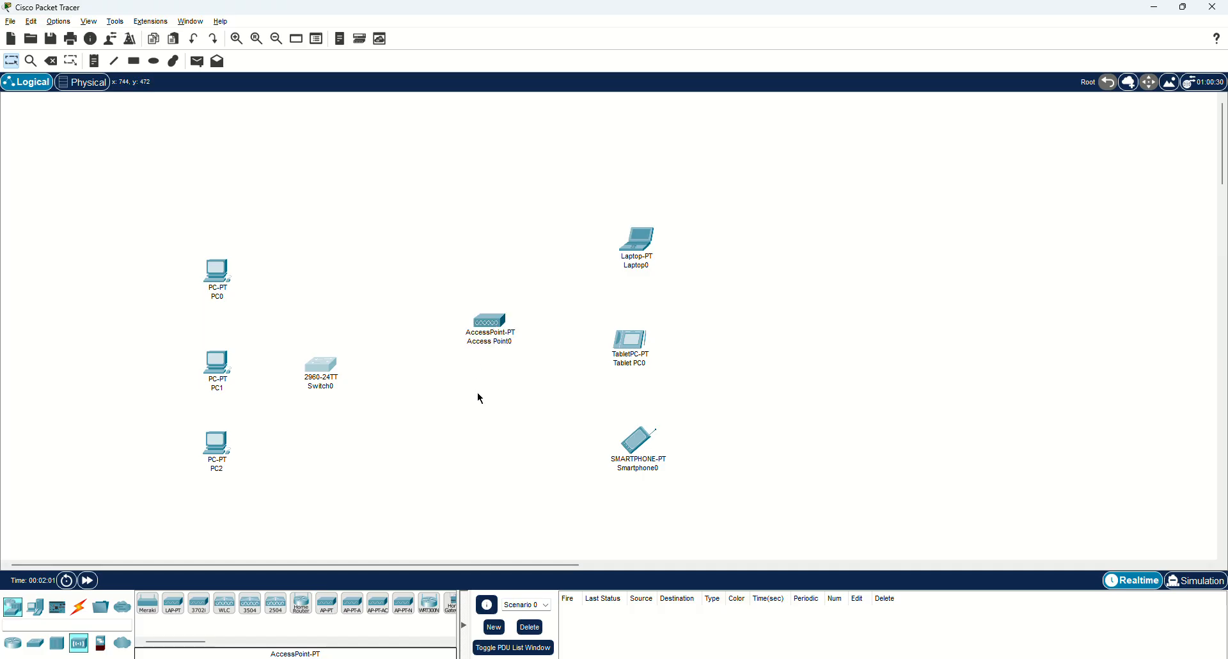
pyautogui.moveTo(502, 318); pyautogui.dragTo(510, 360)
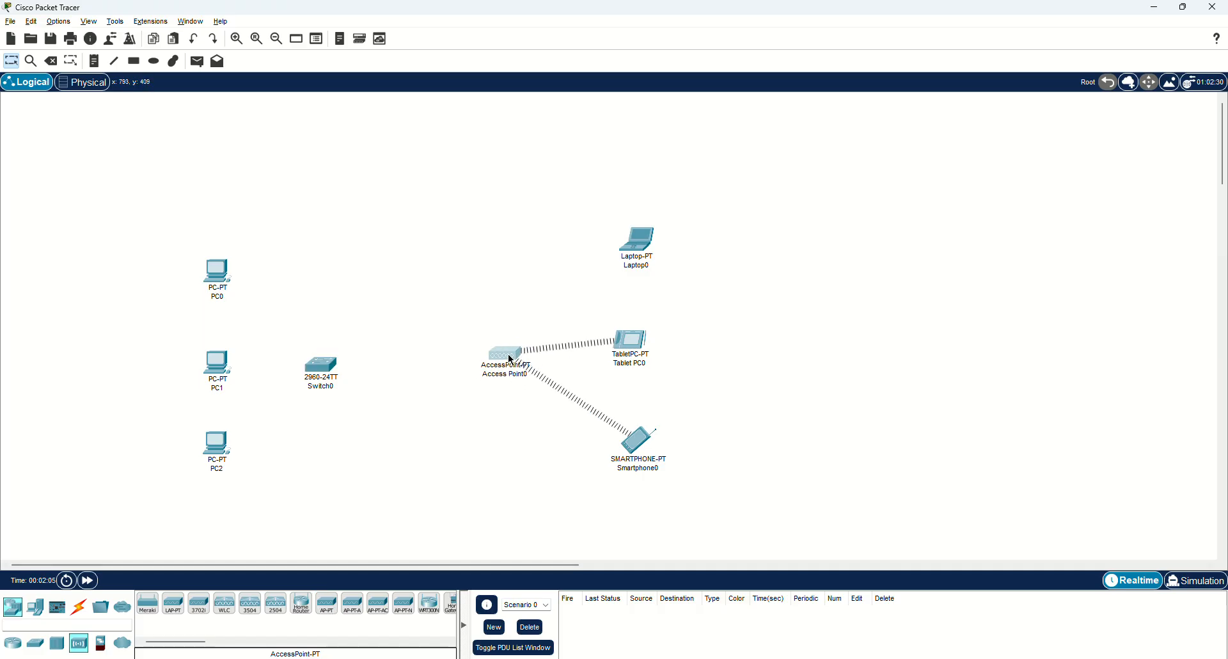
# Tidy the positions of Switch0 and PC0, PC1 and PC2.
pyautogui.moveTo(325, 371); pyautogui.dragTo(329, 356)
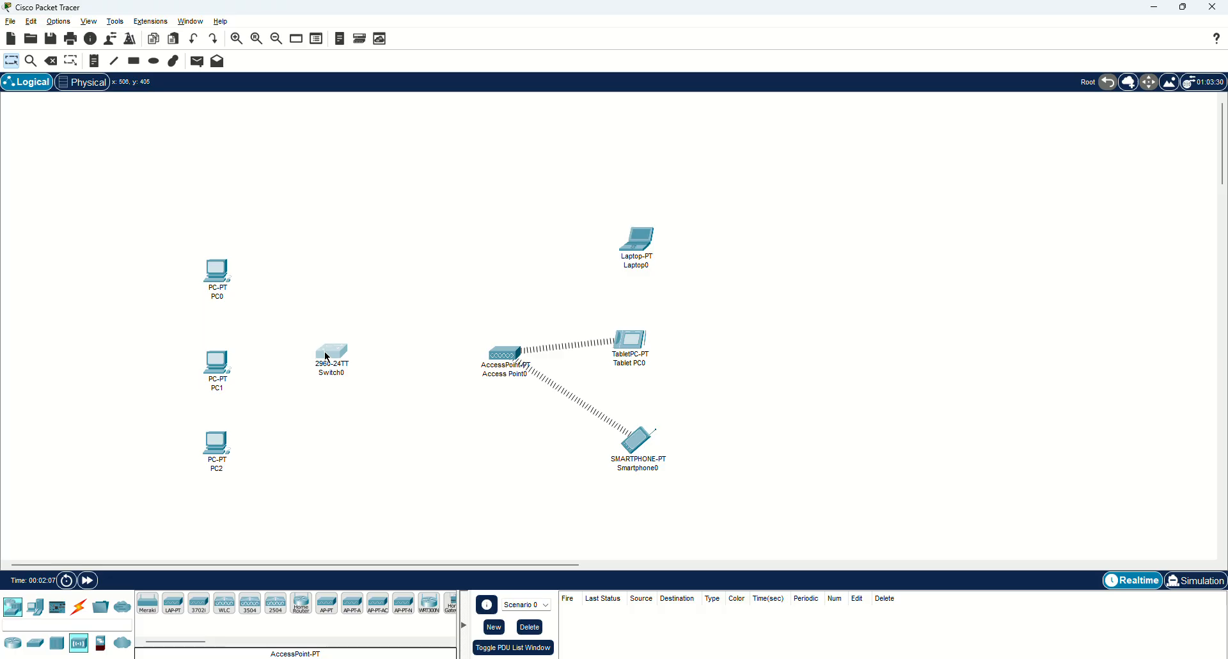
pyautogui.moveTo(168, 221); pyautogui.dragTo(208, 455)
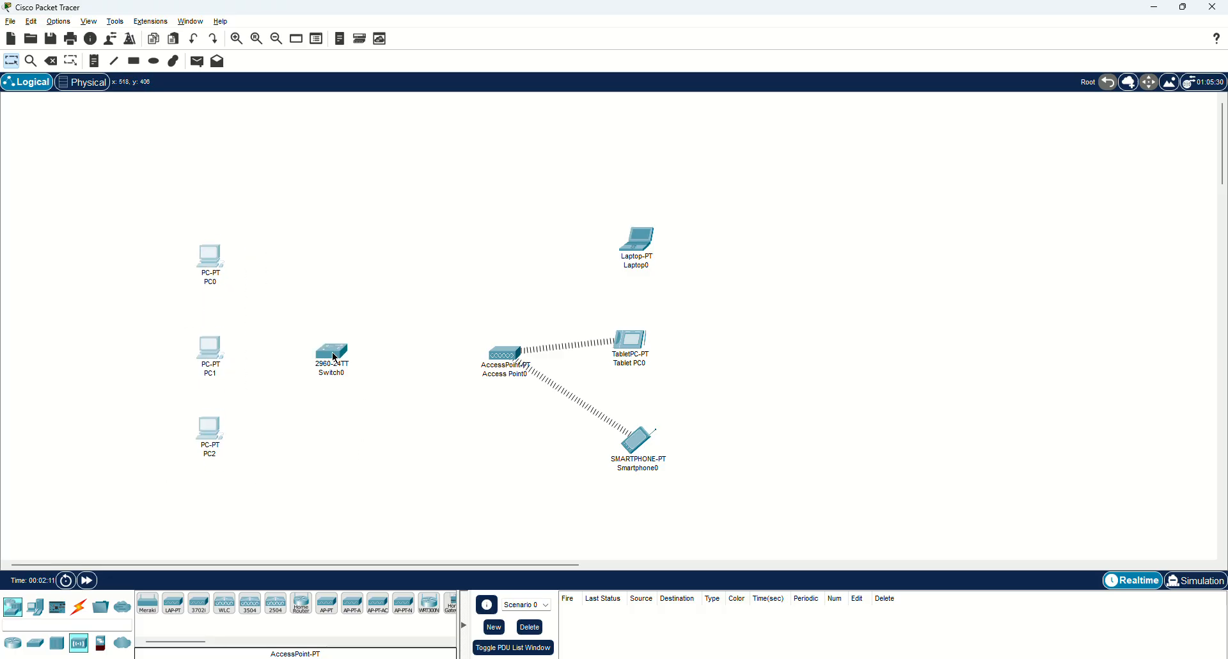
pyautogui.moveTo(336, 358); pyautogui.dragTo(342, 360)
pyautogui.moveTo(220, 260); pyautogui.dragTo(220, 234)
pyautogui.moveTo(217, 344); pyautogui.dragTo(223, 349)
pyautogui.moveTo(215, 436); pyautogui.dragTo(219, 469)
# Align the laptop, tablet, smartphone and access point, and place a server above the switch.
pyautogui.moveTo(641, 246); pyautogui.dragTo(641, 241)
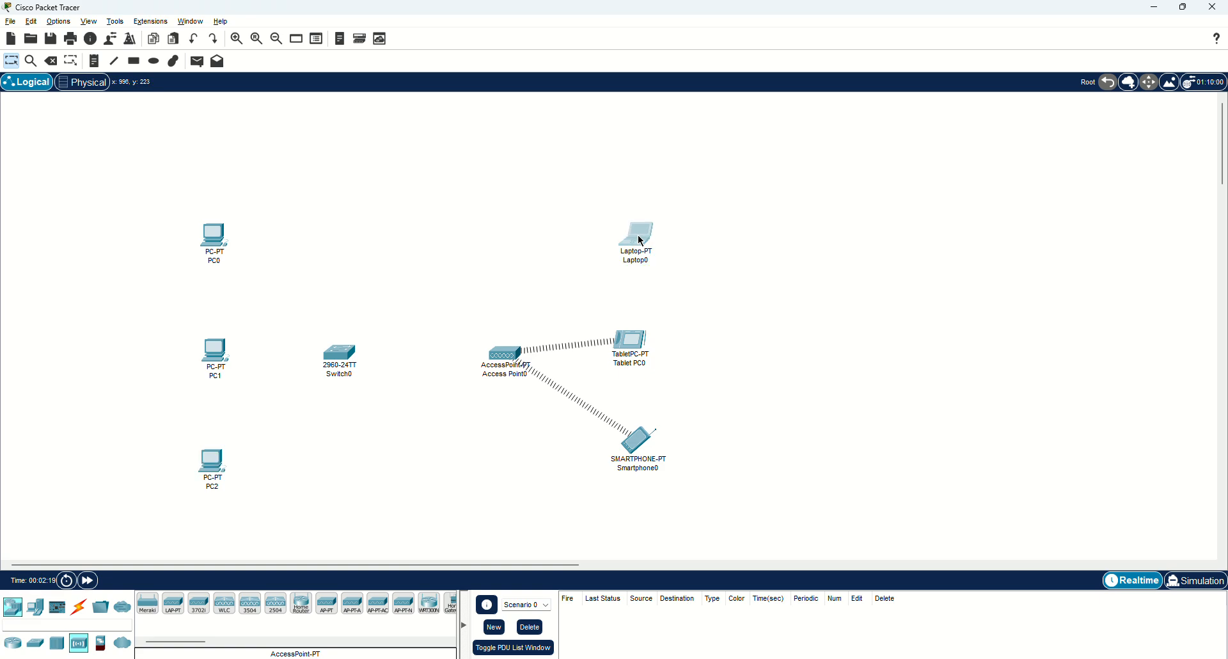
pyautogui.moveTo(629, 343); pyautogui.dragTo(638, 359)
pyautogui.moveTo(638, 440); pyautogui.dragTo(638, 450)
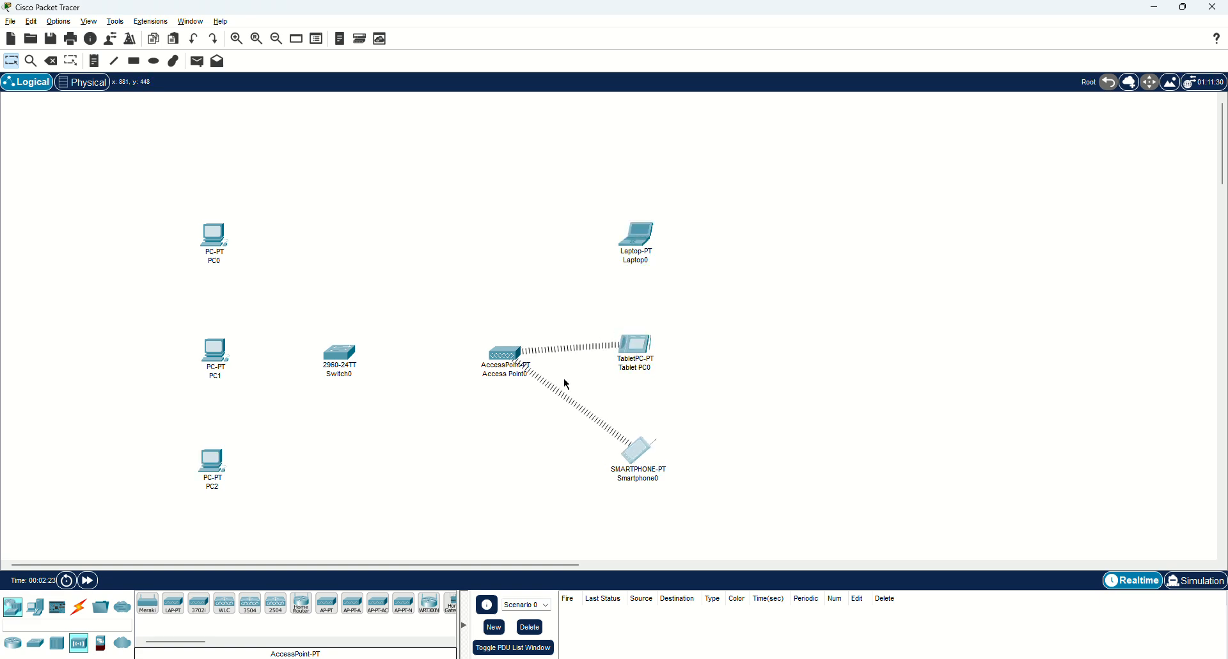
pyautogui.moveTo(500, 352); pyautogui.dragTo(497, 345)
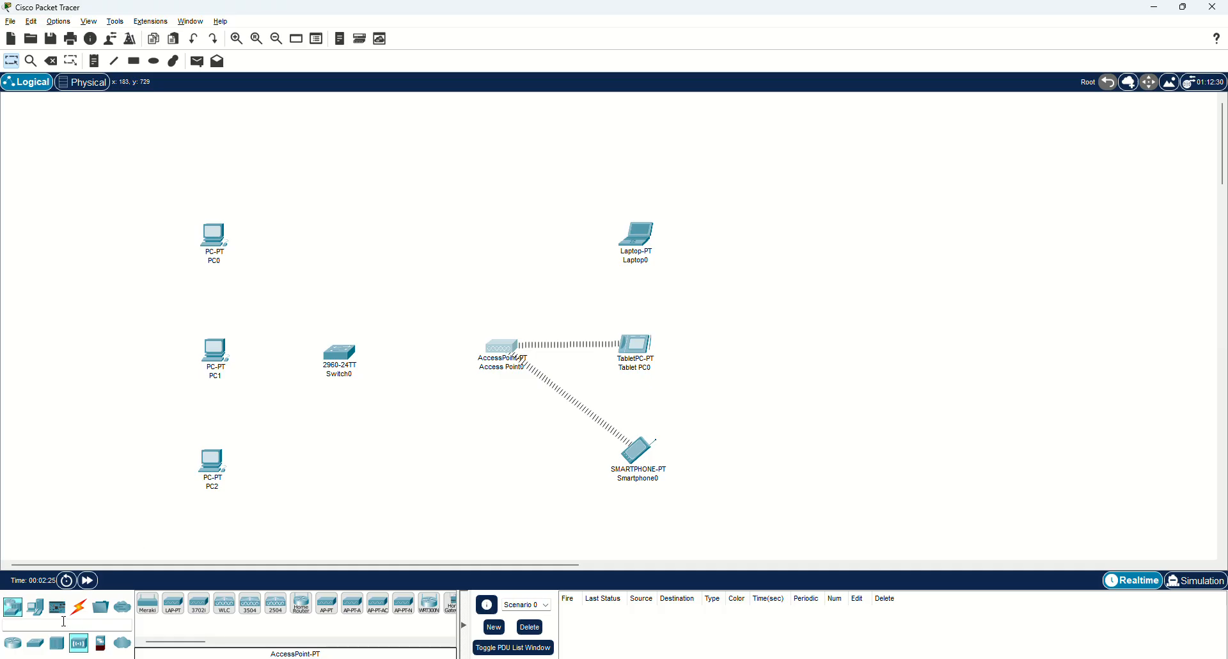
pyautogui.click(35, 606)
pyautogui.moveTo(199, 604); pyautogui.dragTo(435, 183)
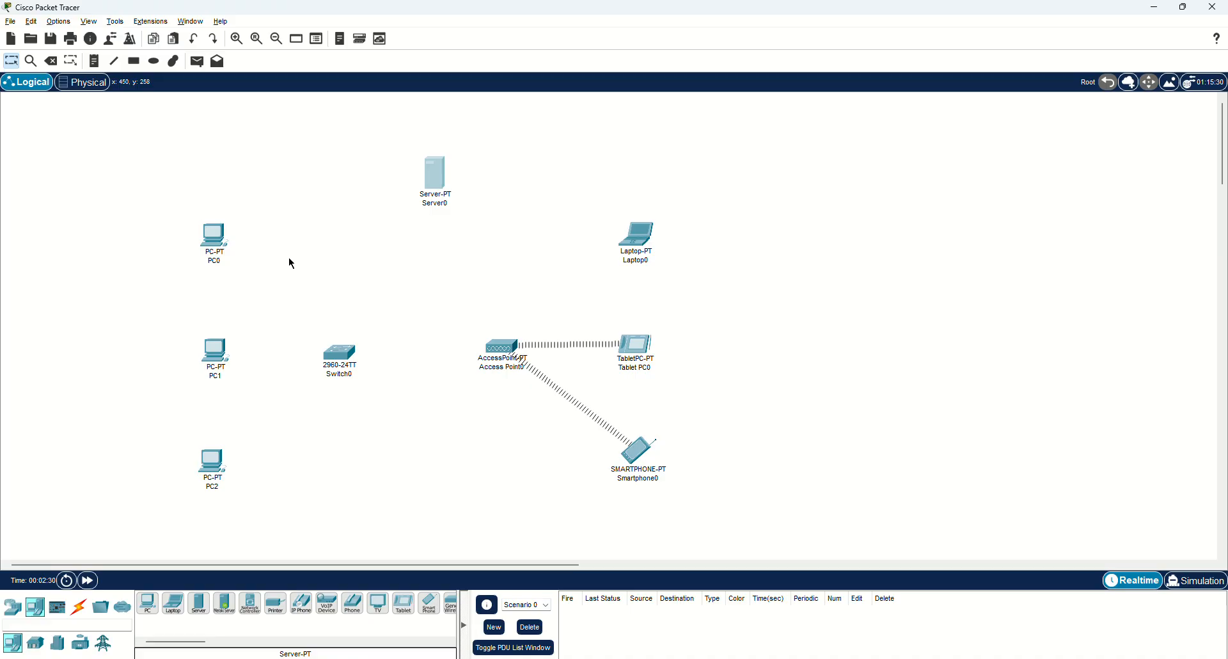
# In Physical view's Corporate Office, create two new wiring closets flanking the Main Wiring Closet.
pyautogui.click(84, 82)
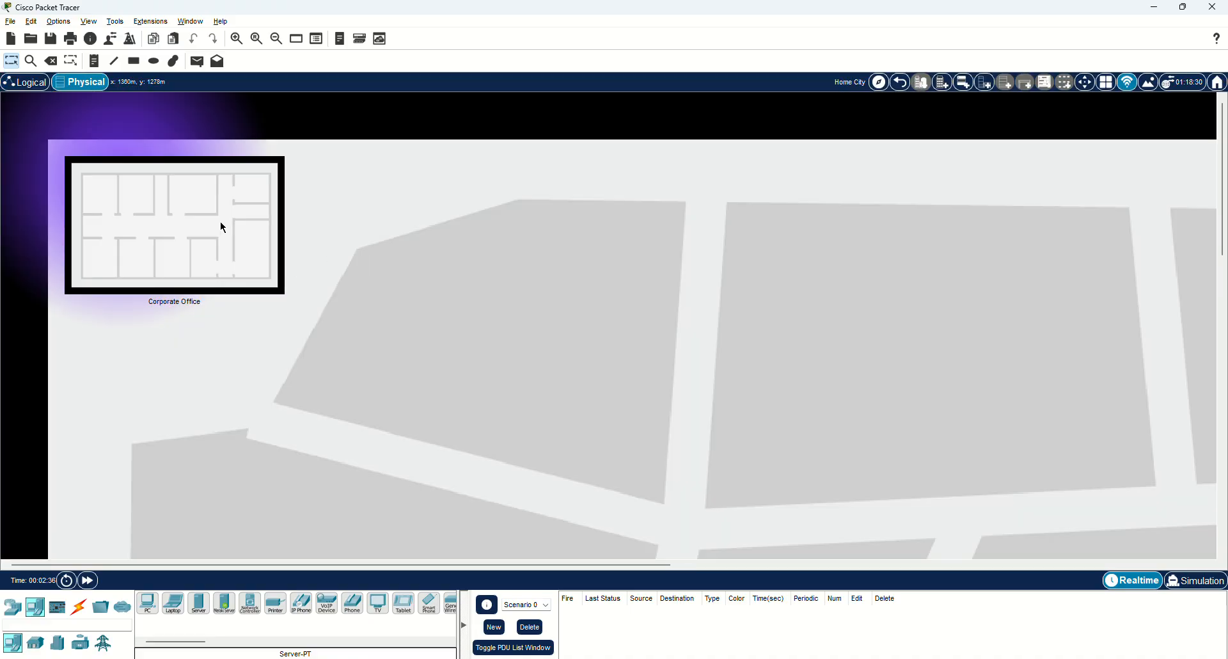
pyautogui.click(221, 223)
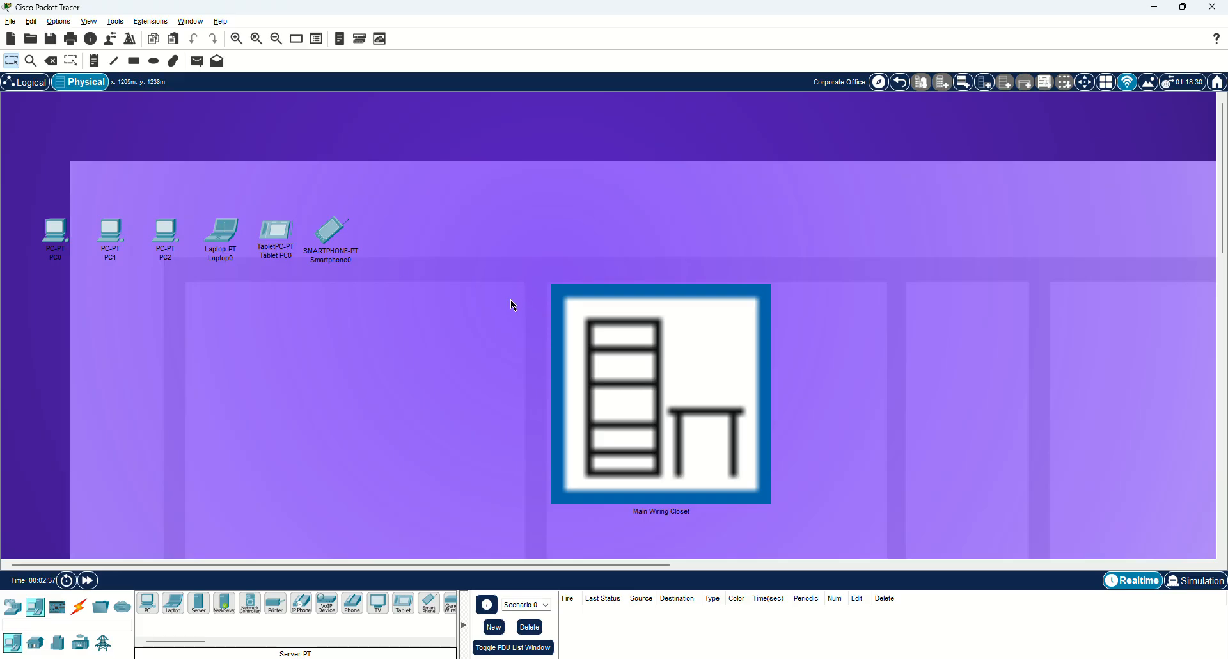
pyautogui.click(984, 82)
pyautogui.moveTo(247, 225); pyautogui.dragTo(342, 367)
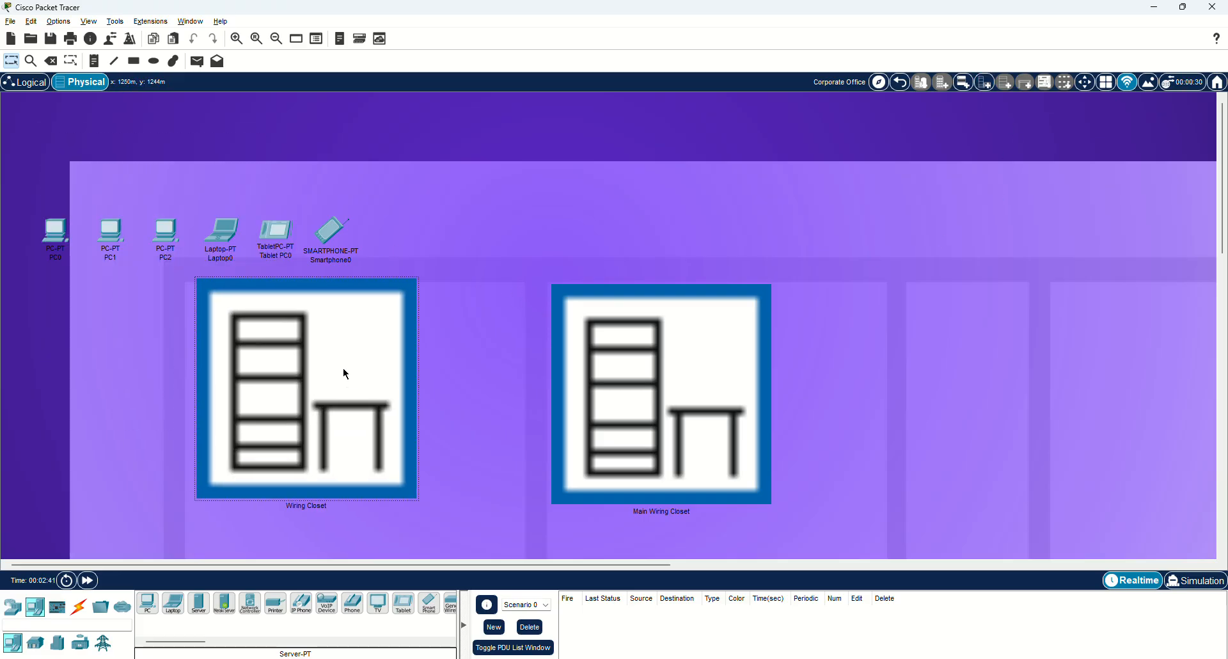
pyautogui.click(984, 82)
pyautogui.moveTo(198, 251); pyautogui.dragTo(1148, 386)
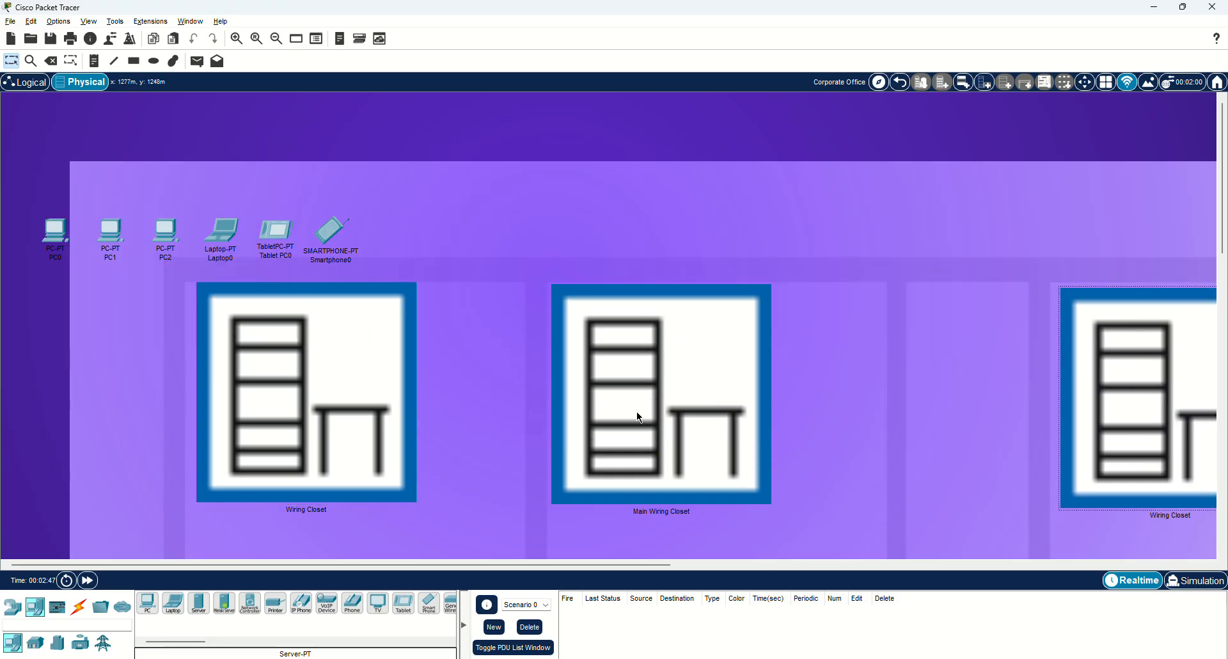
pyautogui.moveTo(630, 401); pyautogui.dragTo(632, 406)
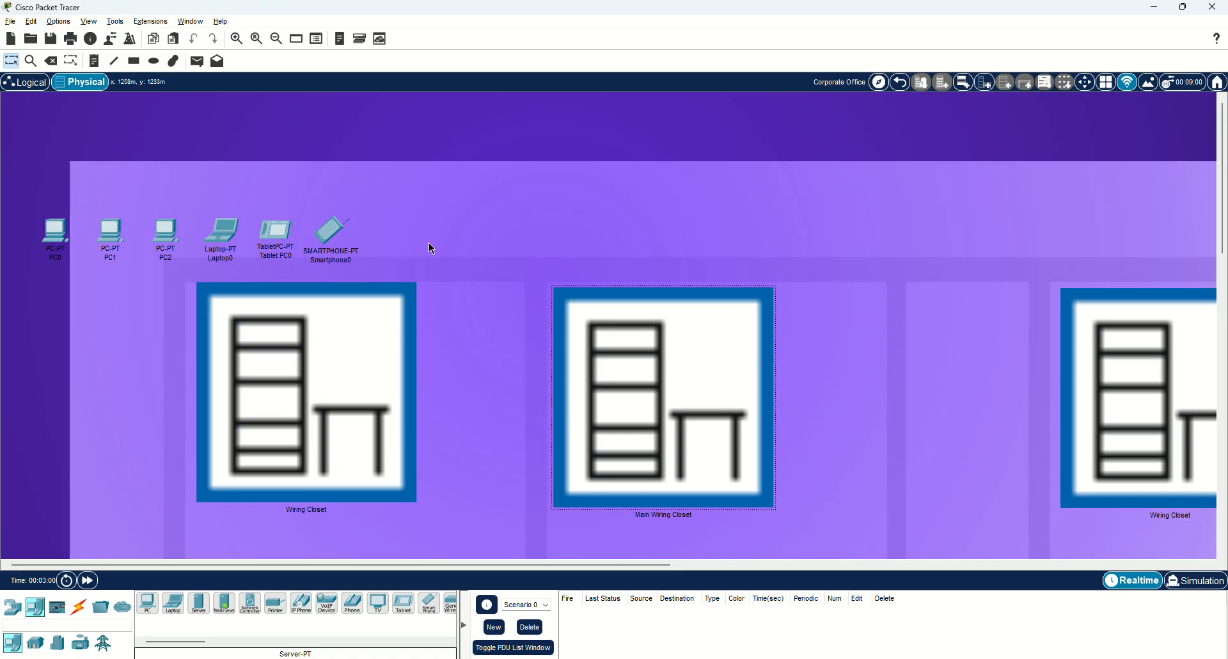
# Move PC0, PC1, PC2 and Switch0 onto the first new wiring closet's table.
pyautogui.click(879, 83)
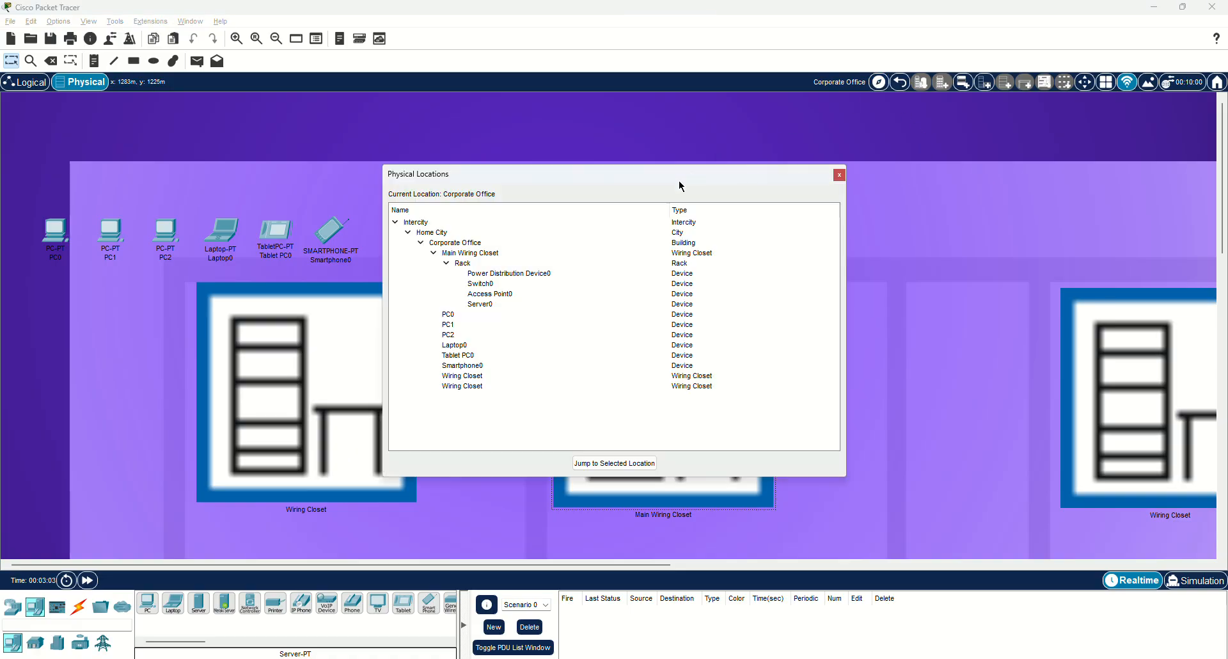
pyautogui.moveTo(640, 174); pyautogui.dragTo(766, 155)
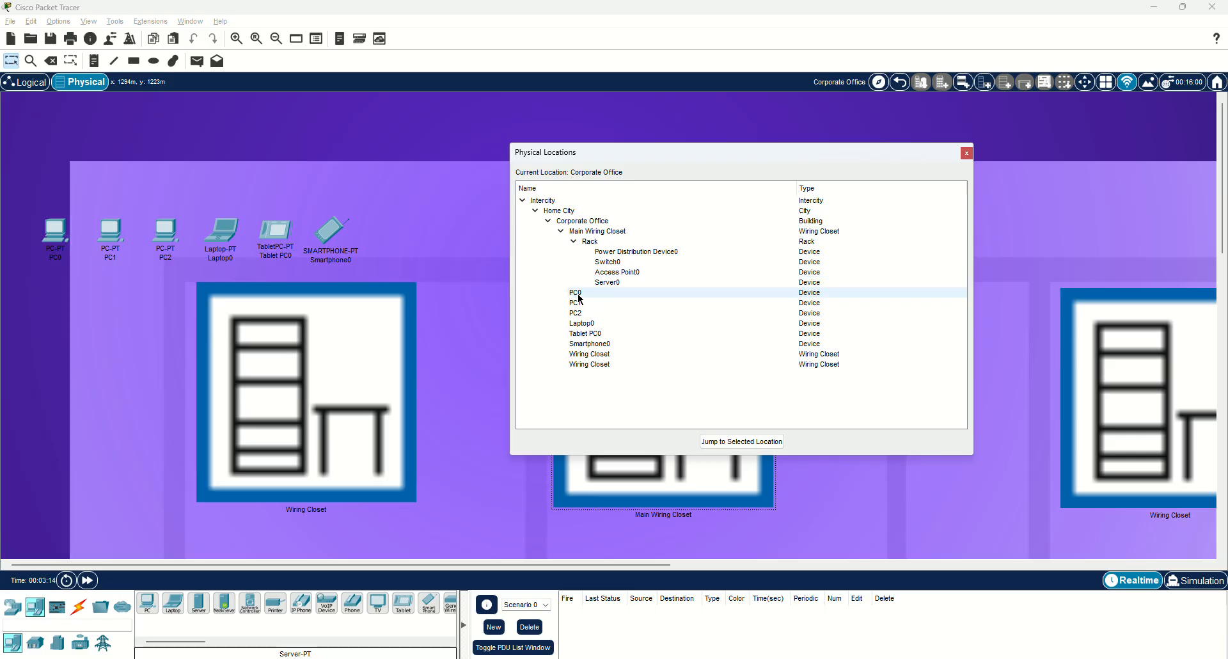
pyautogui.moveTo(579, 294); pyautogui.dragTo(601, 355)
pyautogui.moveTo(574, 293); pyautogui.dragTo(601, 355)
pyautogui.moveTo(573, 292); pyautogui.dragTo(594, 333)
pyautogui.doubleClick(339, 341)
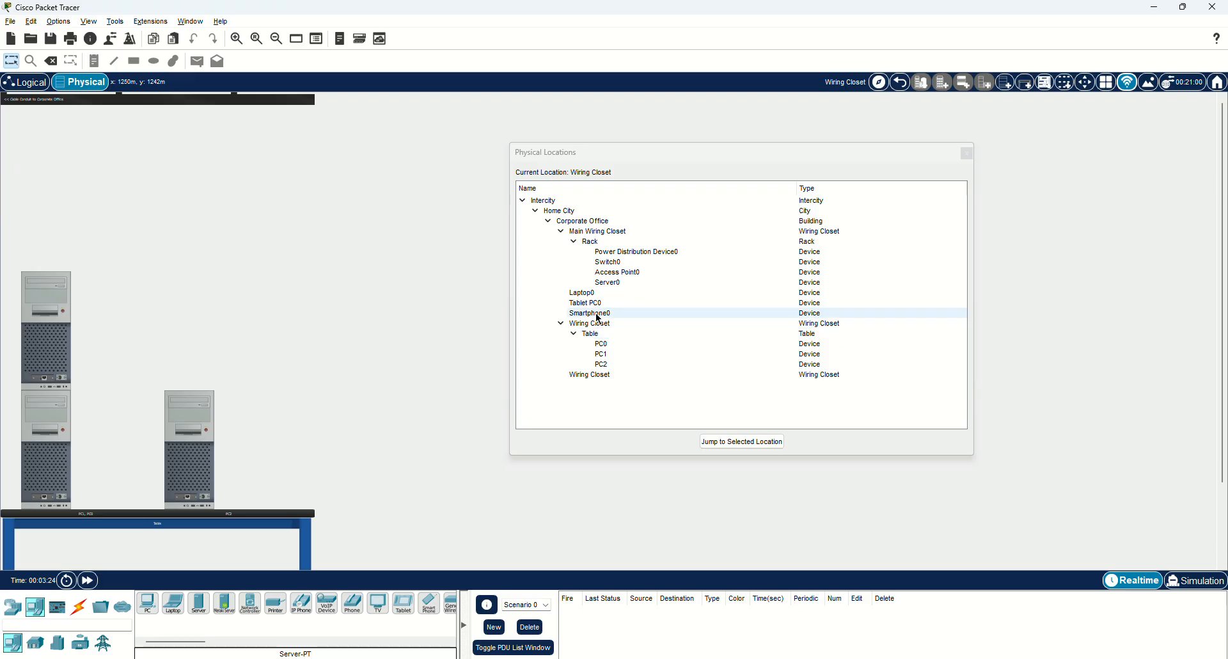
pyautogui.moveTo(613, 267); pyautogui.dragTo(602, 327)
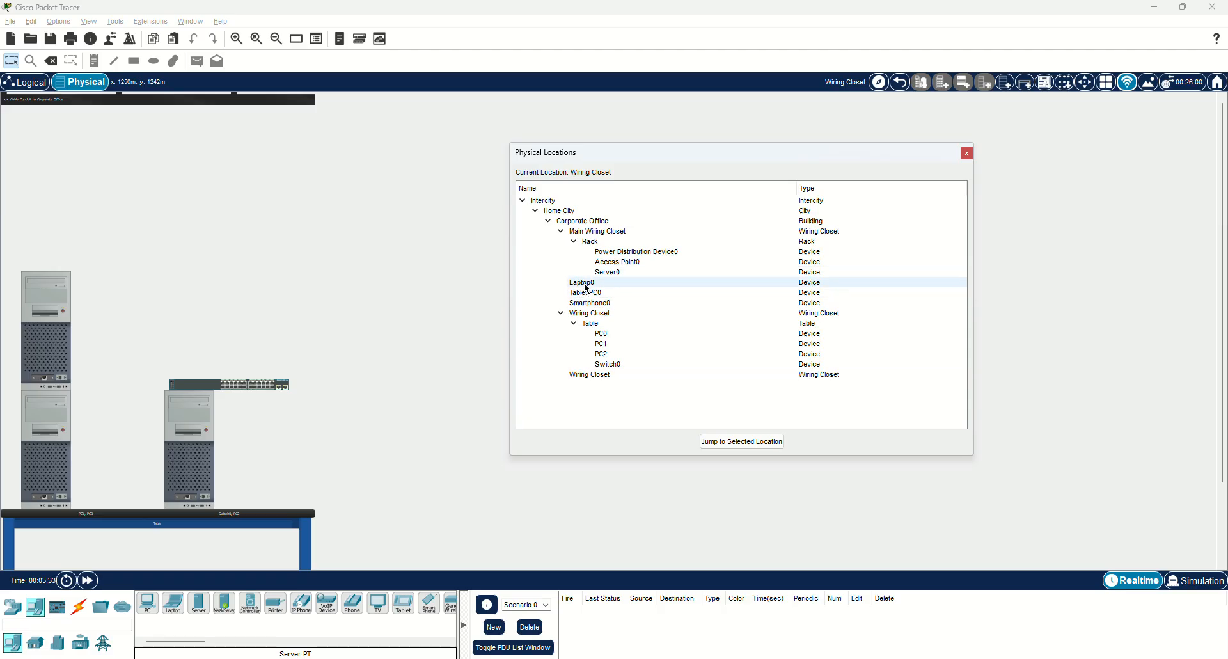
# Move Laptop0, Tablet PC0, Smartphone0 and Access Point0 into the second wiring closet.
pyautogui.moveTo(584, 283); pyautogui.dragTo(598, 365)
pyautogui.moveTo(603, 343); pyautogui.dragTo(603, 354)
pyautogui.moveTo(608, 333); pyautogui.dragTo(603, 346)
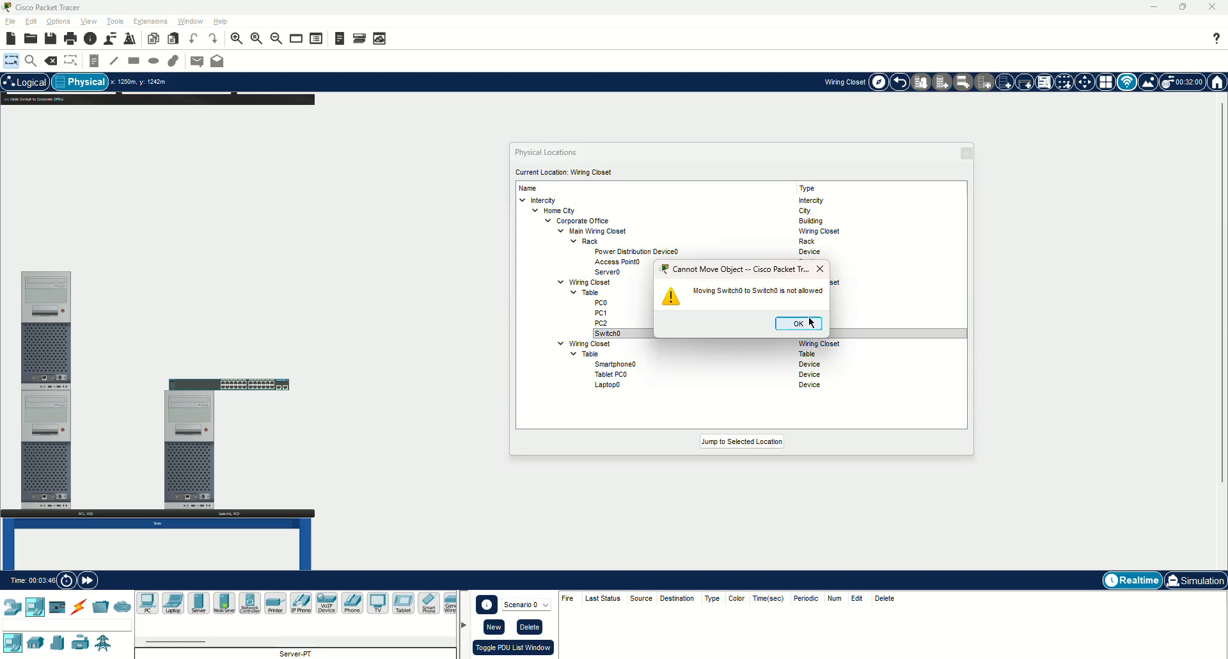
pyautogui.click(800, 323)
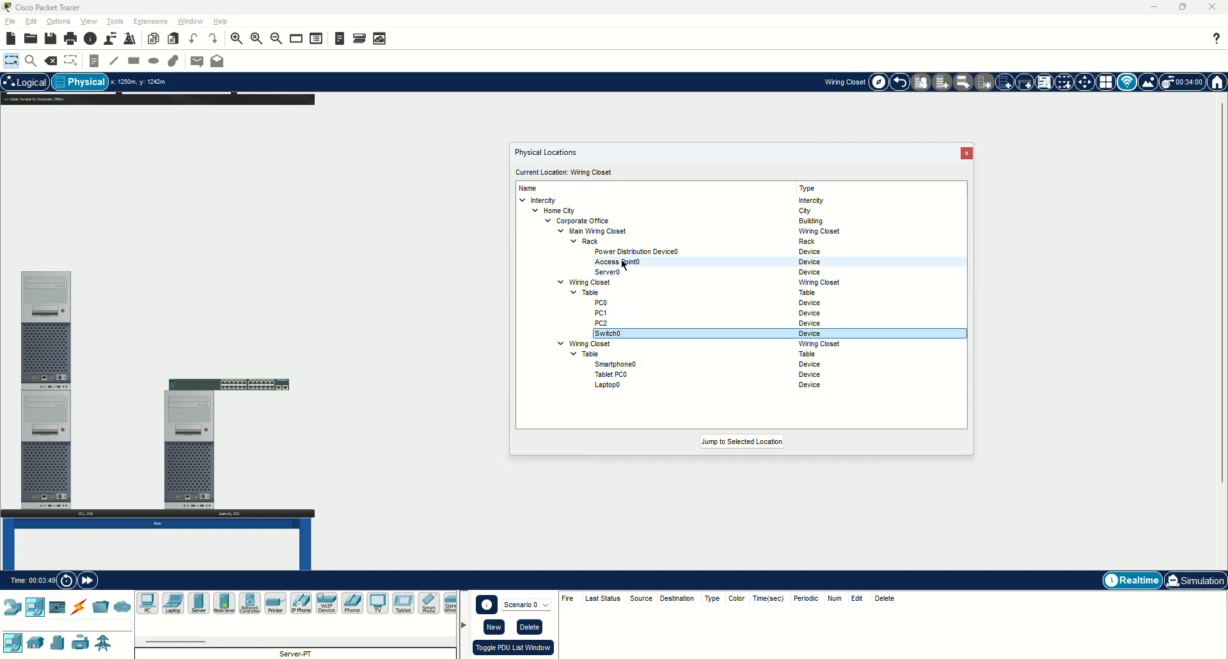
pyautogui.moveTo(619, 266); pyautogui.dragTo(590, 354)
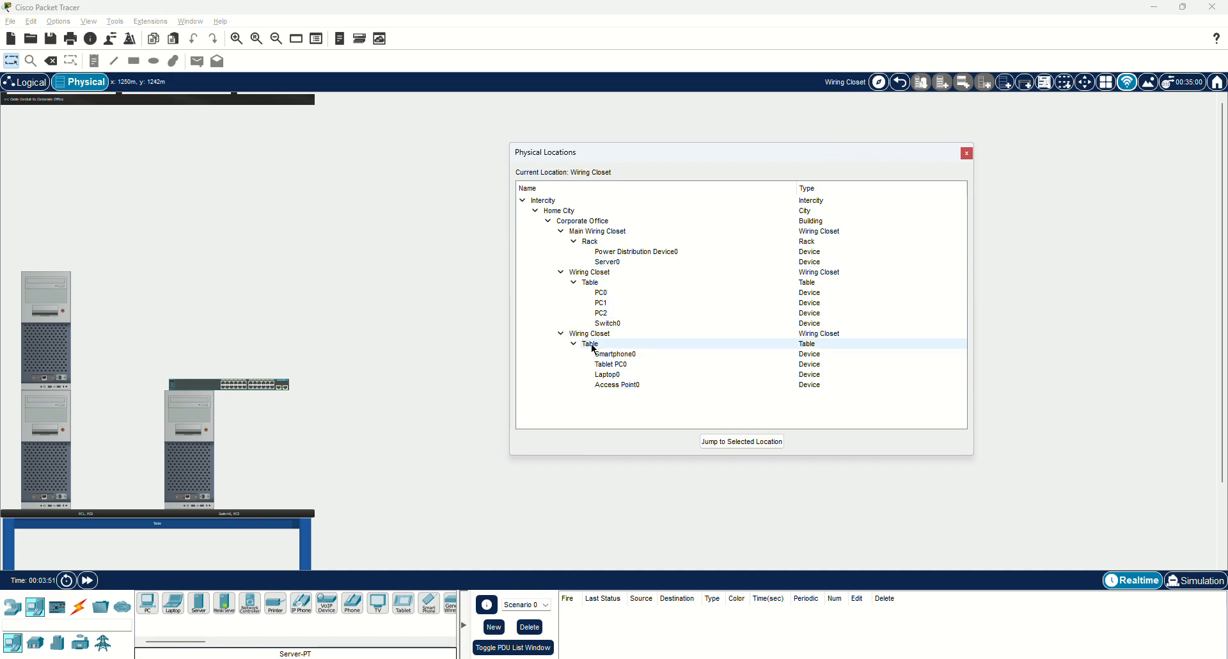
pyautogui.click(967, 154)
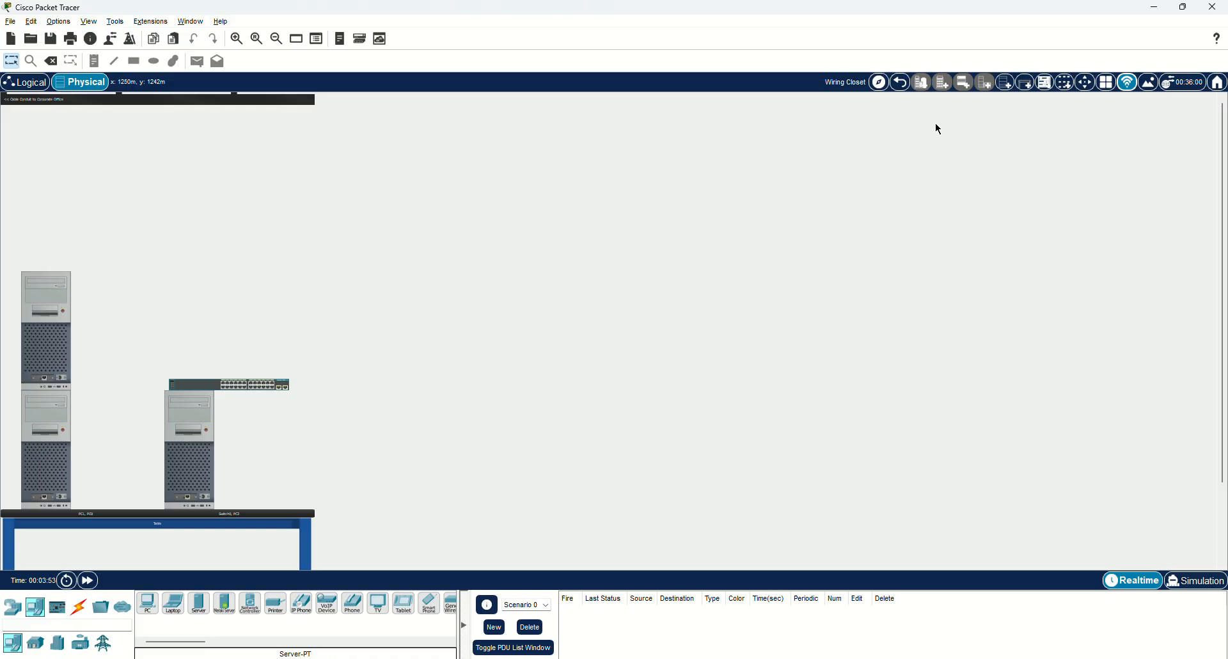
# Raise Server0 in the Main Wiring Closet, and rack Switch0 in a new rack in the left closet.
pyautogui.click(900, 82)
pyautogui.click(631, 329)
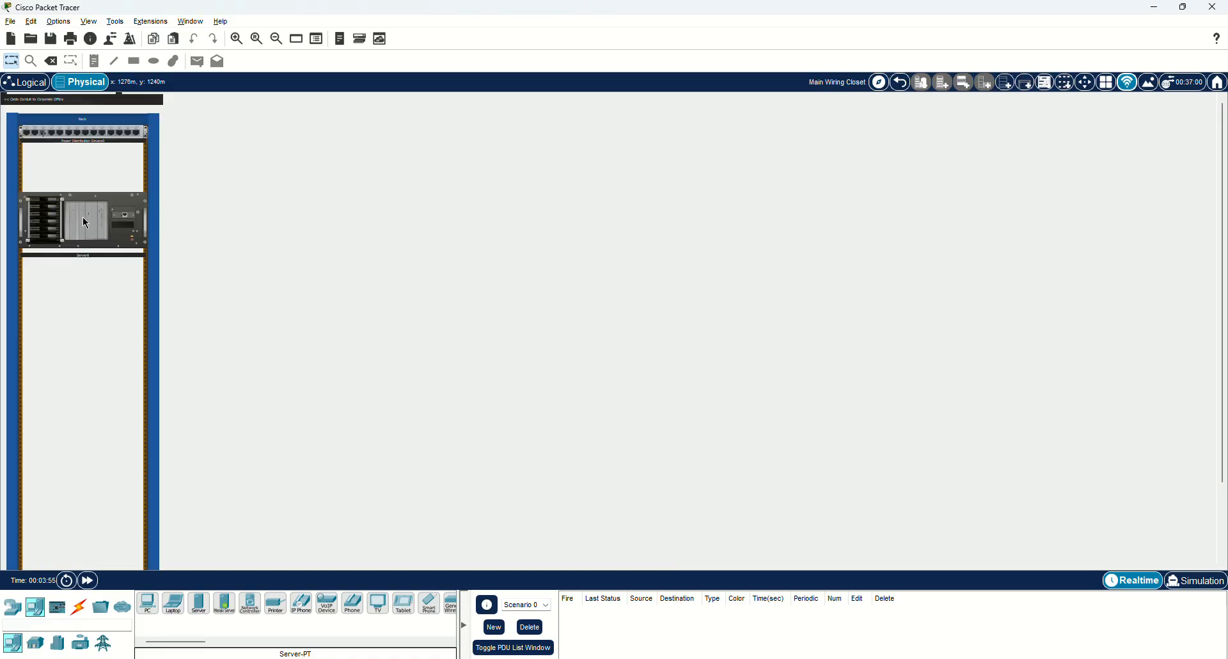
pyautogui.moveTo(100, 204); pyautogui.dragTo(98, 158)
pyautogui.click(900, 82)
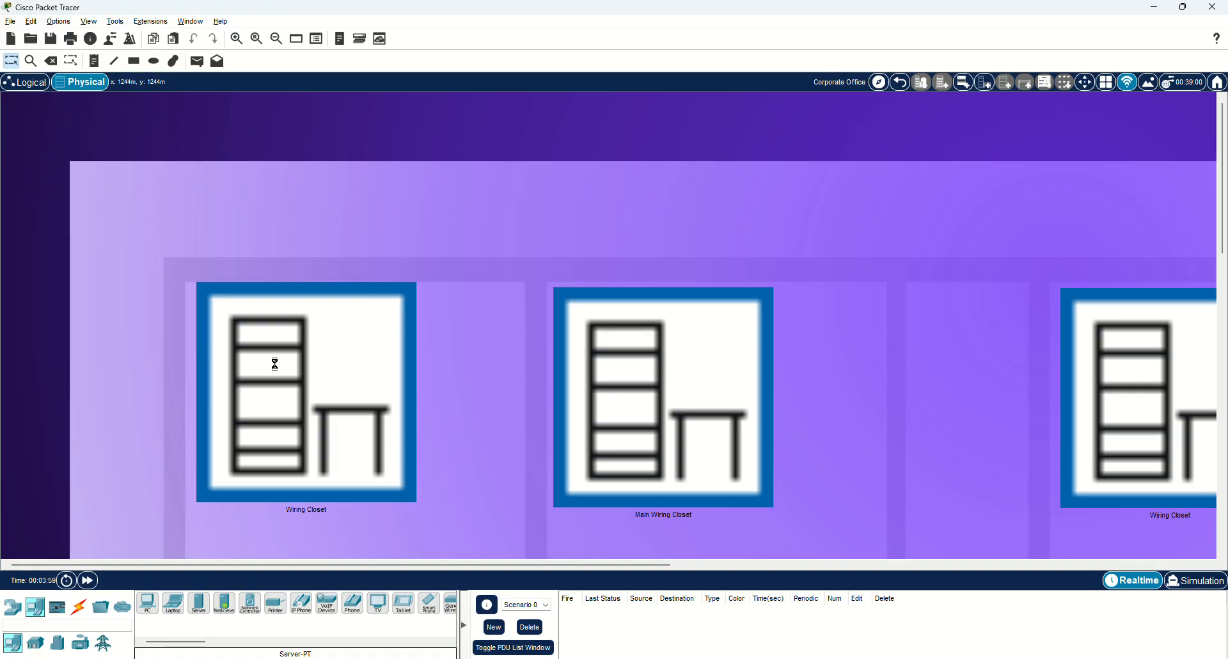
pyautogui.click(272, 295)
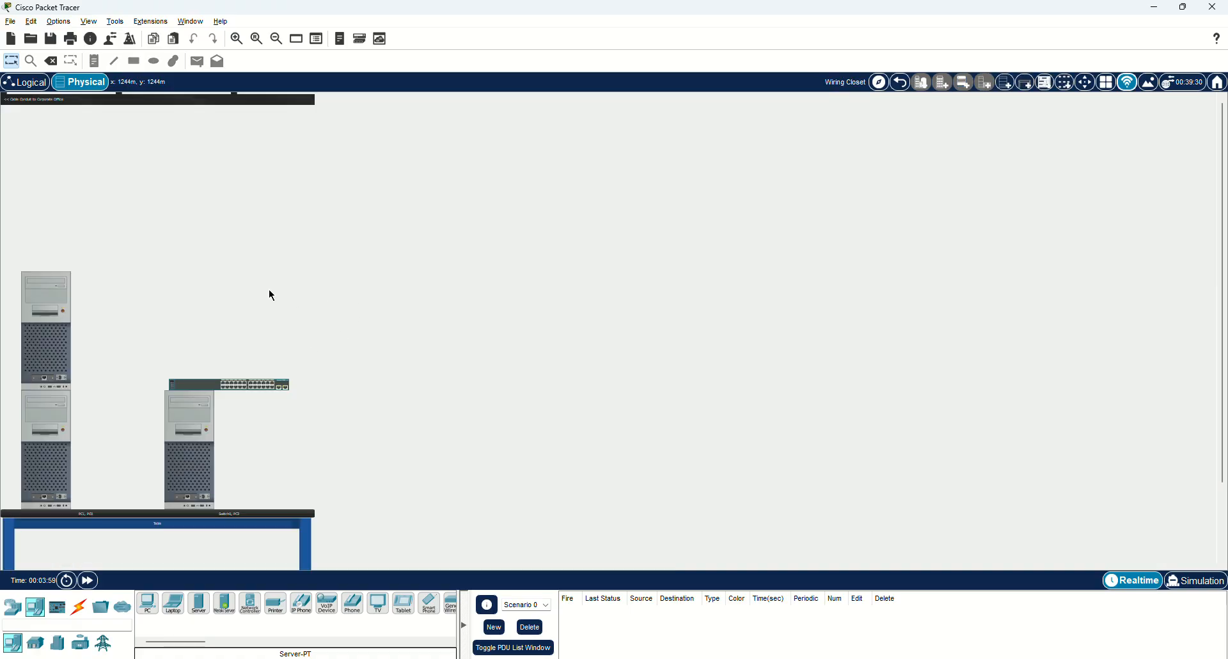
pyautogui.click(1025, 83)
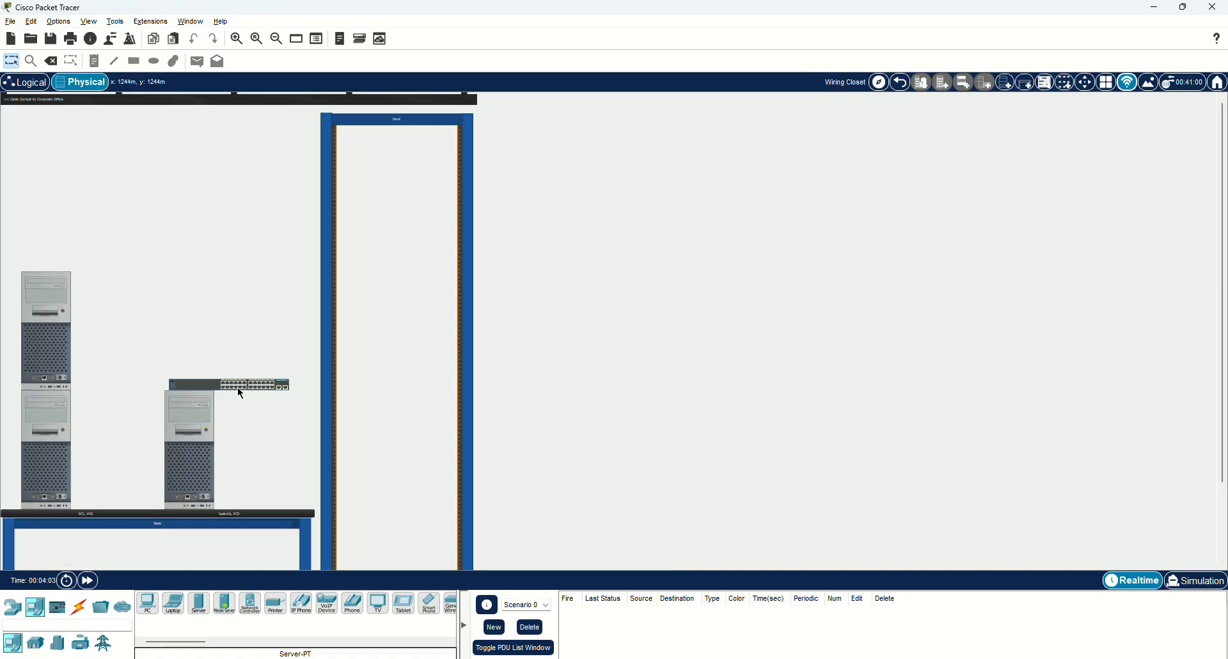
pyautogui.moveTo(237, 386); pyautogui.dragTo(406, 155)
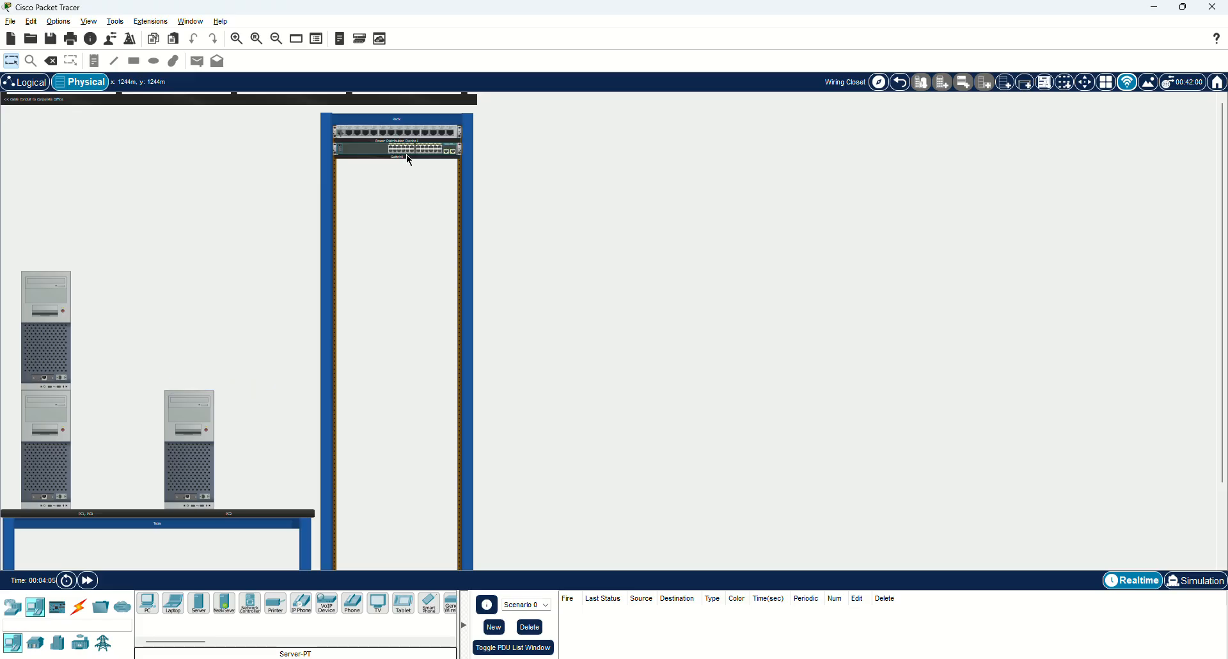
pyautogui.scroll(-3, 78, 345)
pyautogui.moveTo(45, 371); pyautogui.dragTo(194, 502)
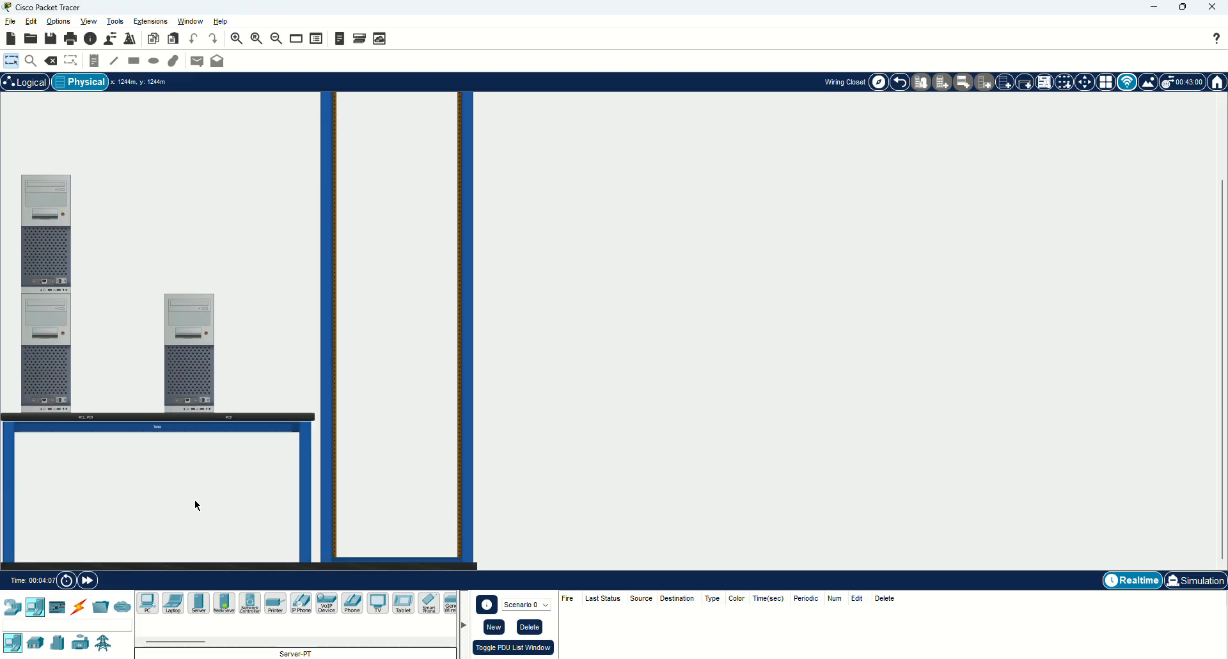
pyautogui.scroll(3, 259, 404)
# Add a rack in the right-hand closet, rack Access Point0 and reposition the laptop.
pyautogui.click(909, 92)
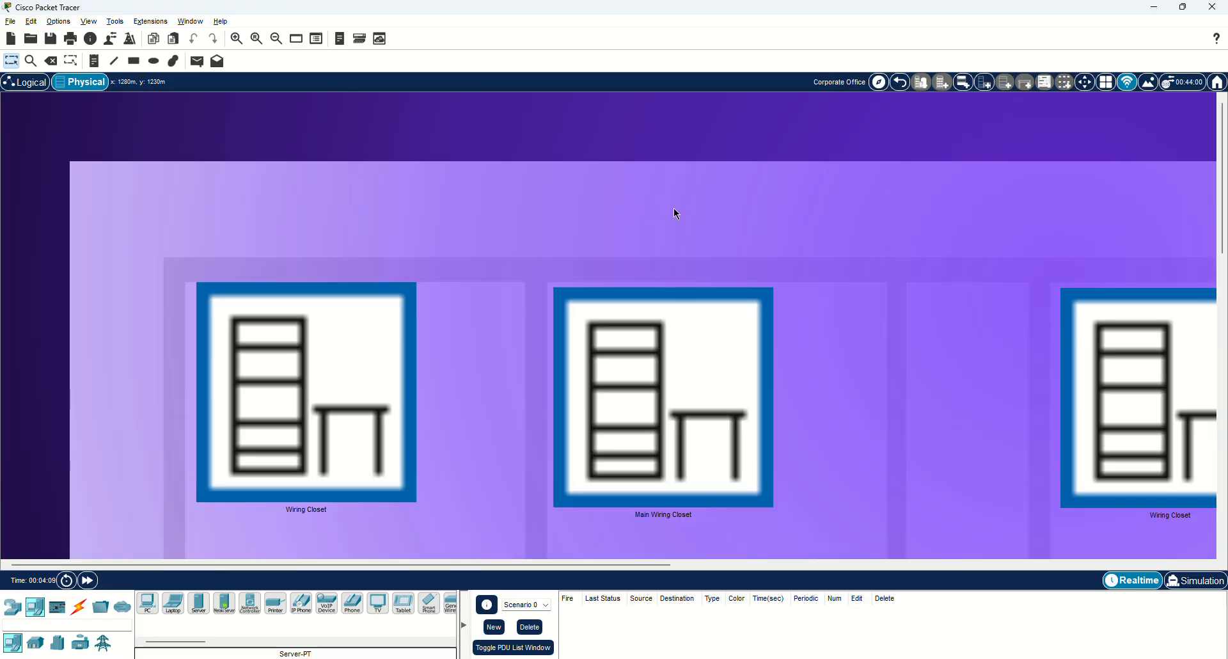
pyautogui.click(1105, 354)
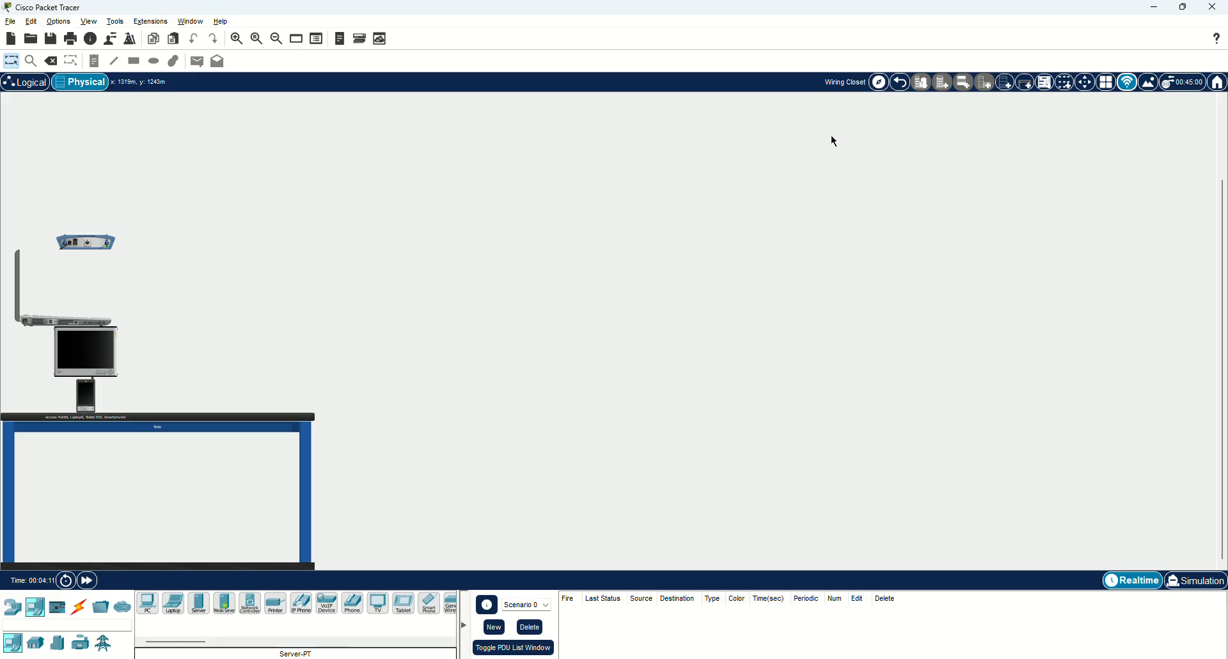
pyautogui.click(1005, 83)
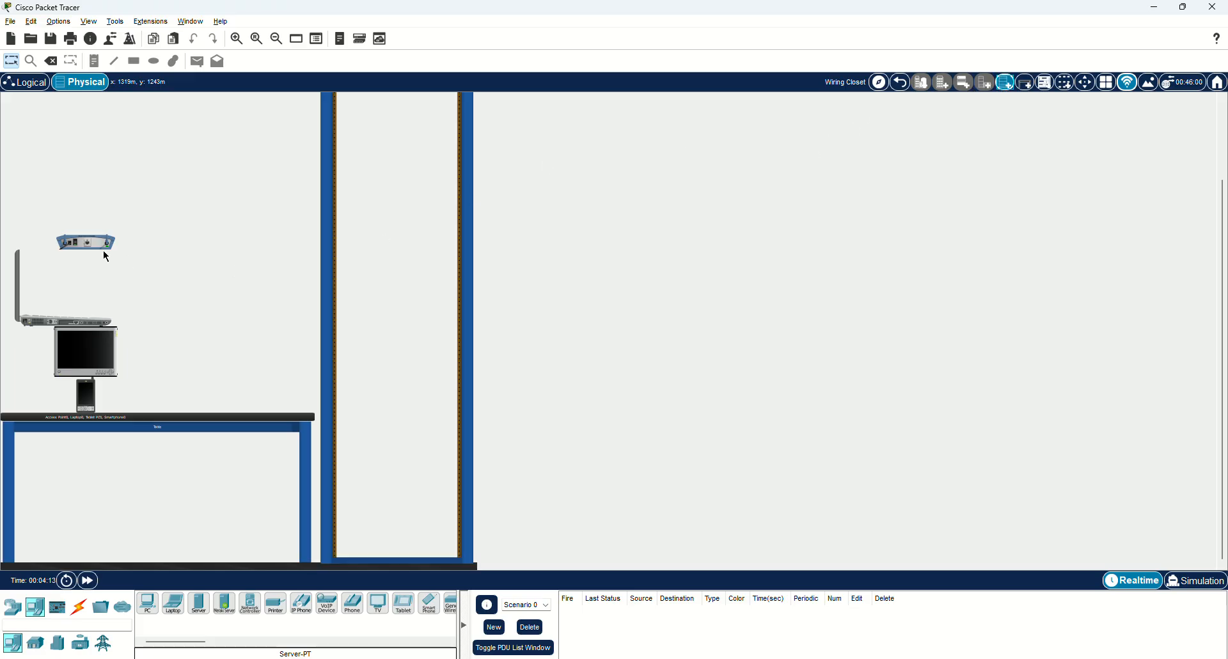
pyautogui.scroll(2, 107, 256)
pyautogui.moveTo(398, 175); pyautogui.dragTo(394, 151)
pyautogui.moveTo(61, 416); pyautogui.dragTo(231, 415)
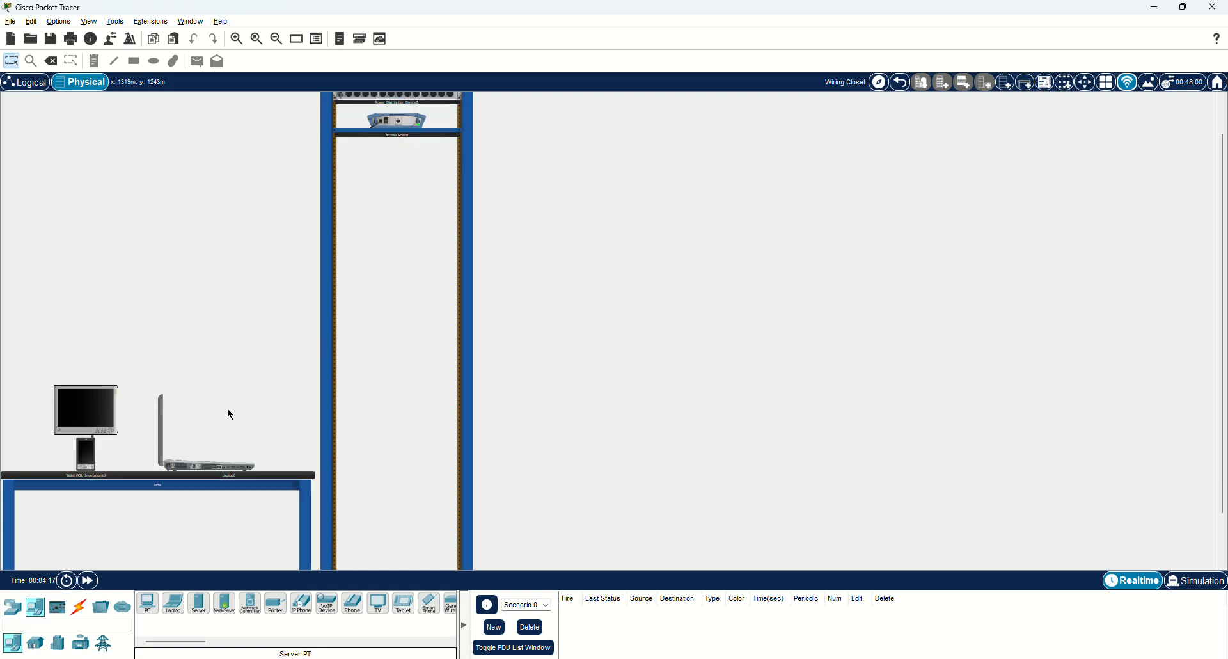
pyautogui.scroll(1, 230, 414)
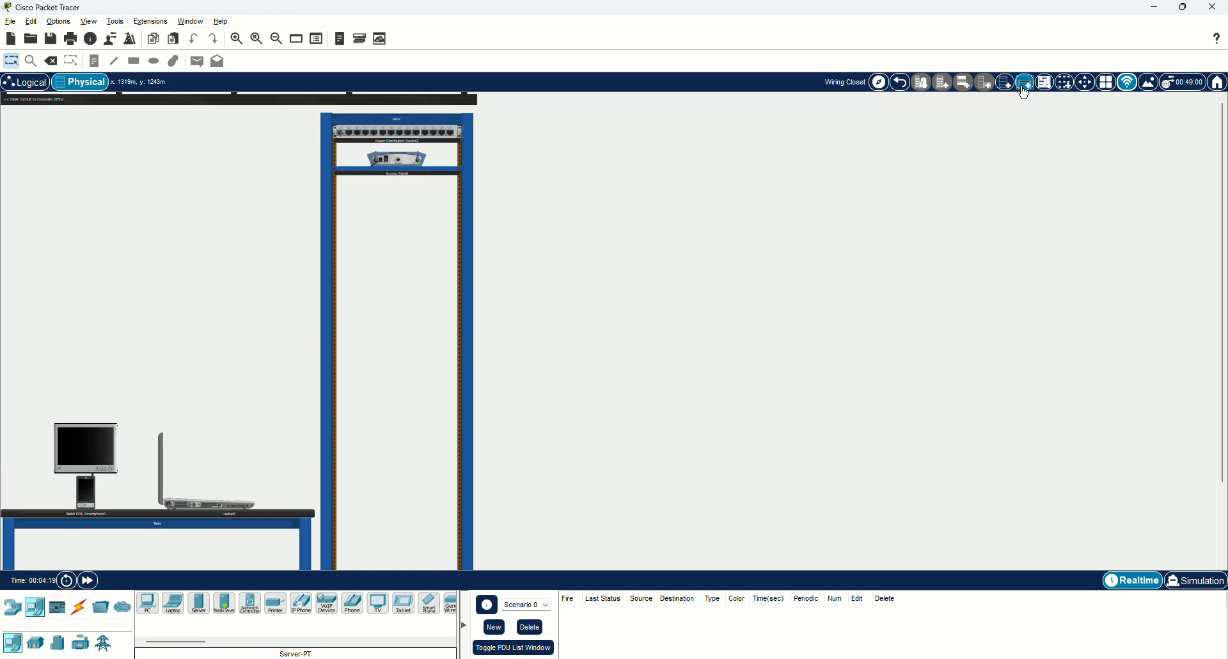
# Give the tablet its own new table, then return to the Logical view.
pyautogui.click(1024, 84)
pyautogui.moveTo(82, 445); pyautogui.dragTo(557, 453)
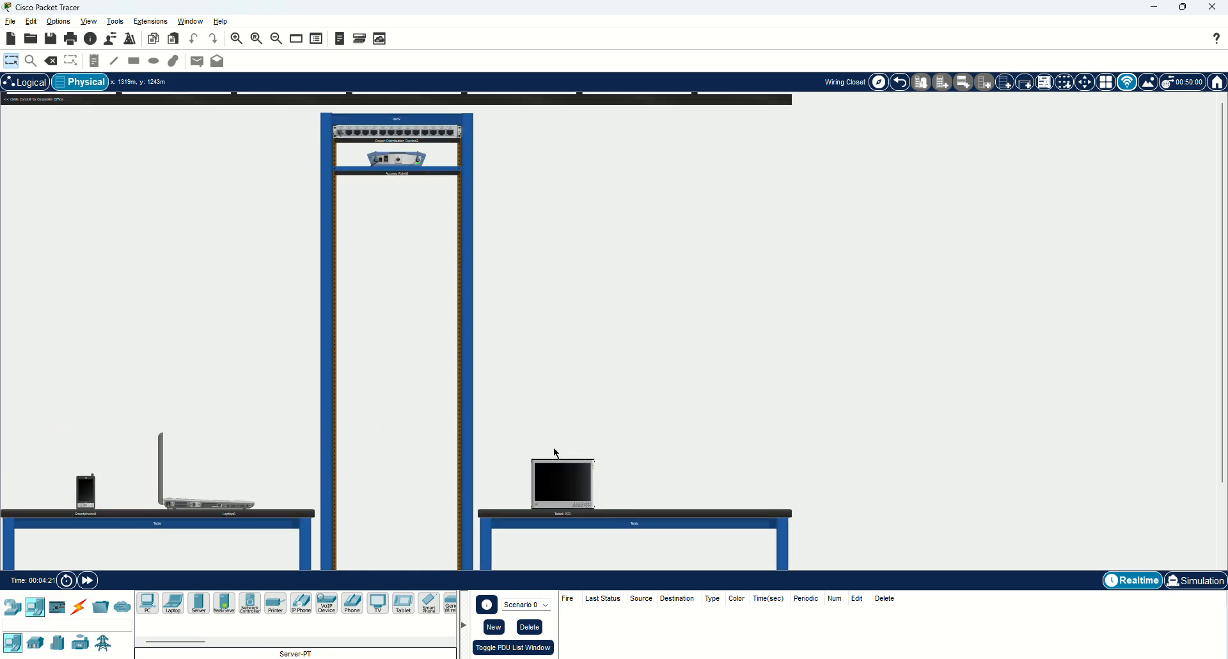
pyautogui.scroll(-2, 430, 437)
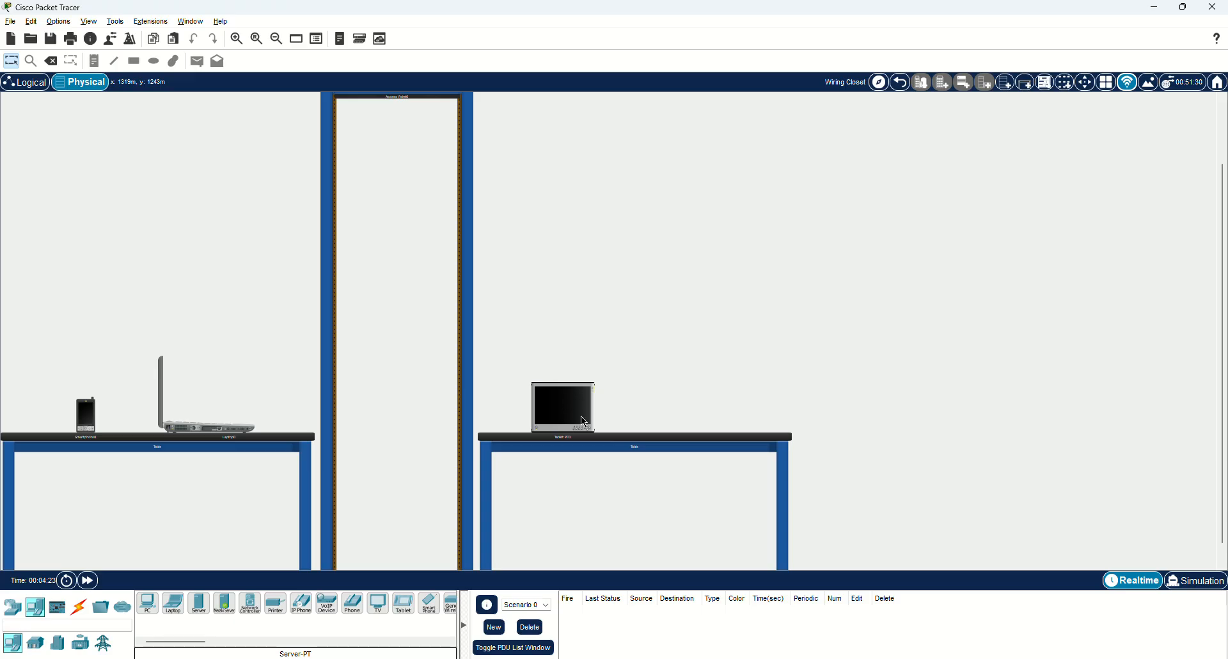
pyautogui.scroll(2, 368, 376)
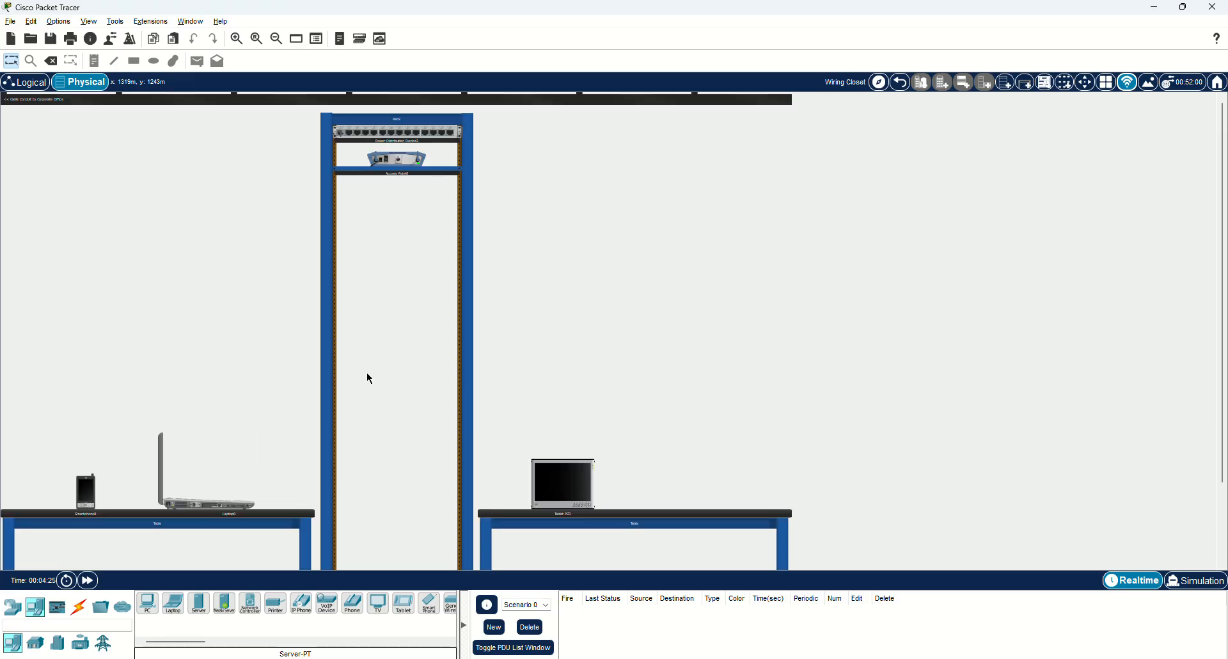
pyautogui.click(903, 88)
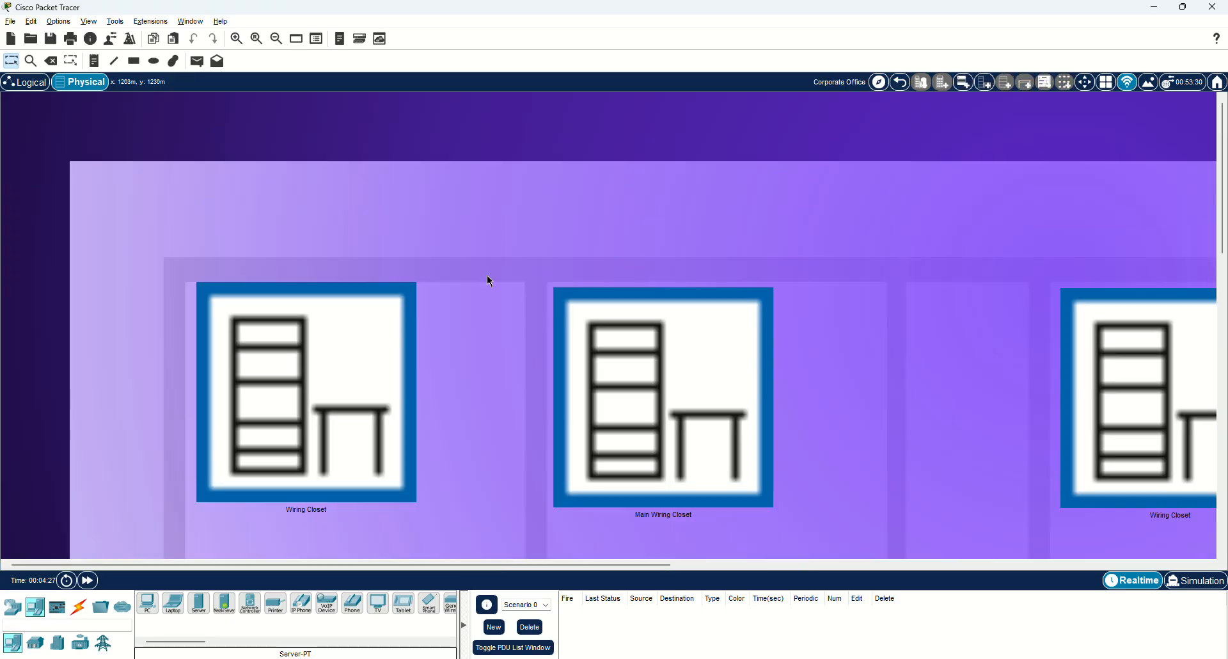
pyautogui.click(42, 86)
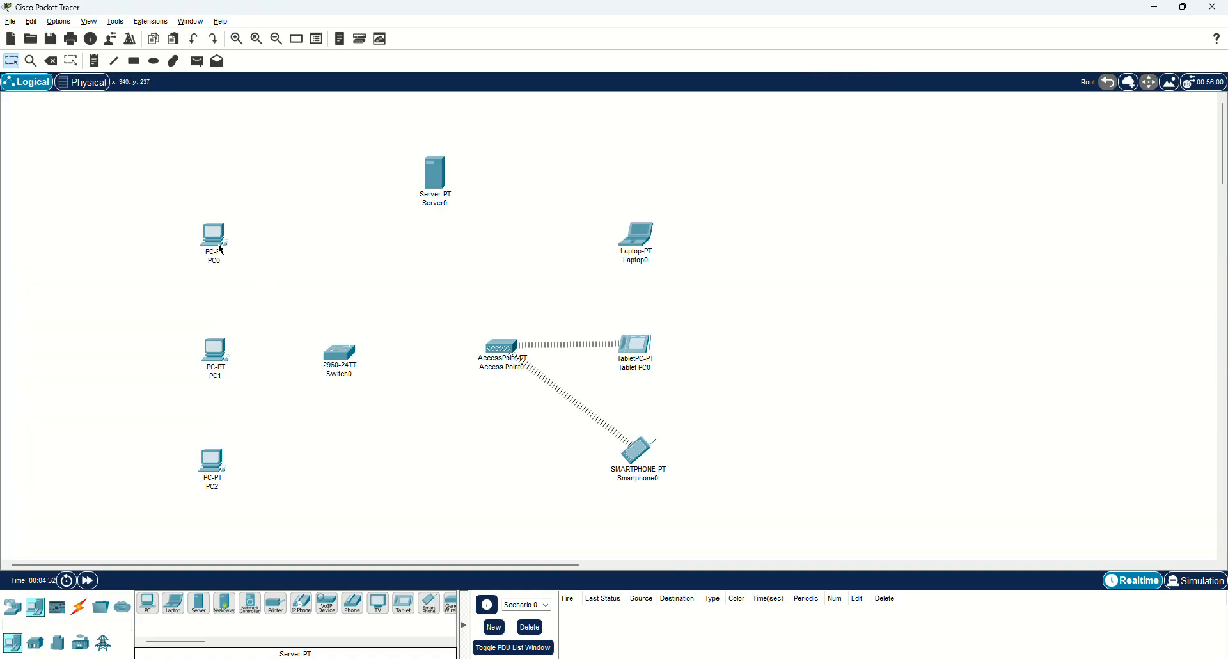
# Auto-cable PC0, PC1, PC2, Access Point0 and Server0 to Switch0.
pyautogui.click(79, 607)
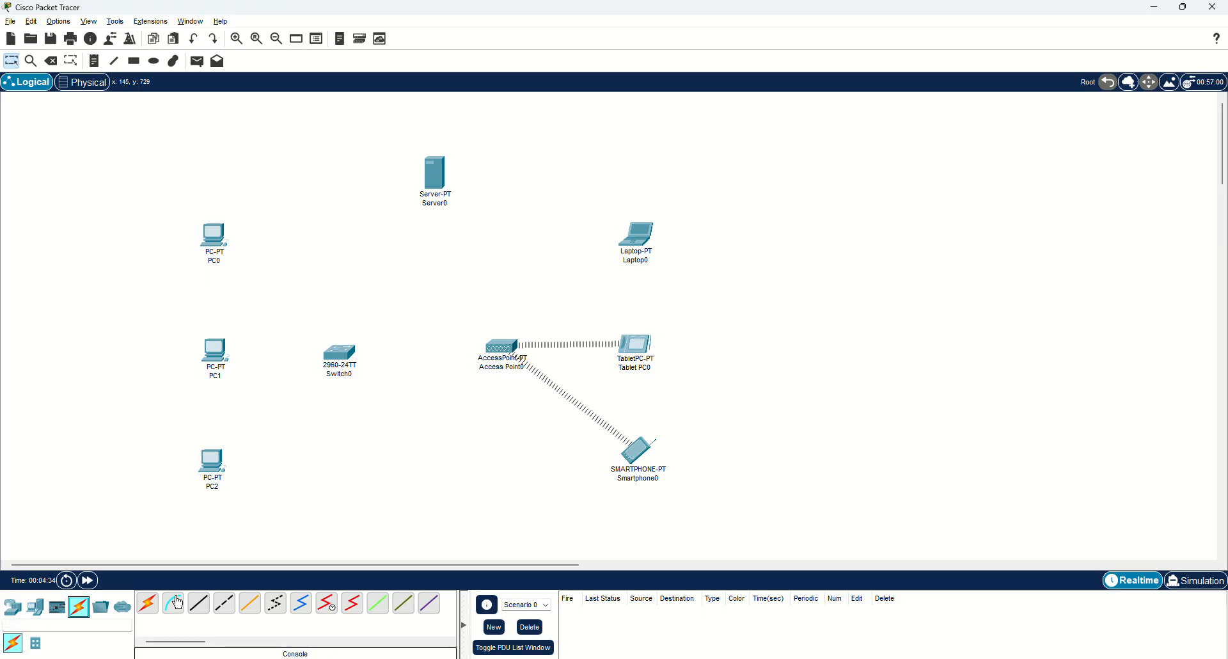
pyautogui.click(151, 603)
pyautogui.click(221, 243)
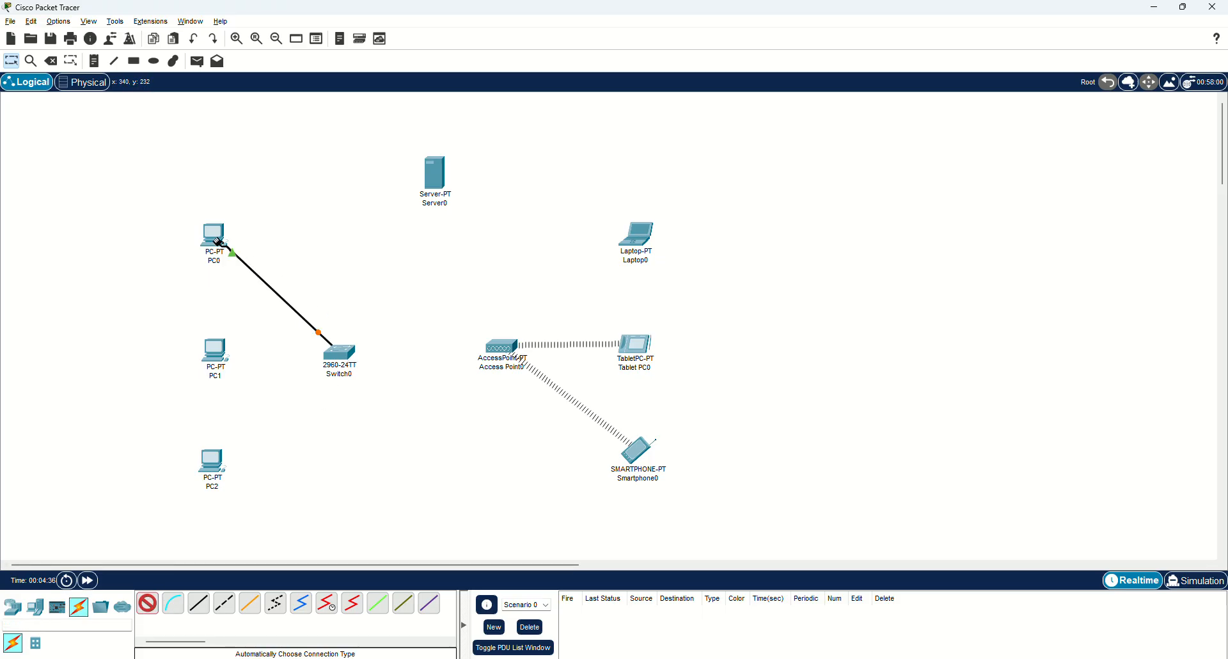
pyautogui.click(333, 349)
pyautogui.click(332, 350)
pyautogui.click(231, 350)
pyautogui.click(339, 356)
pyautogui.click(202, 464)
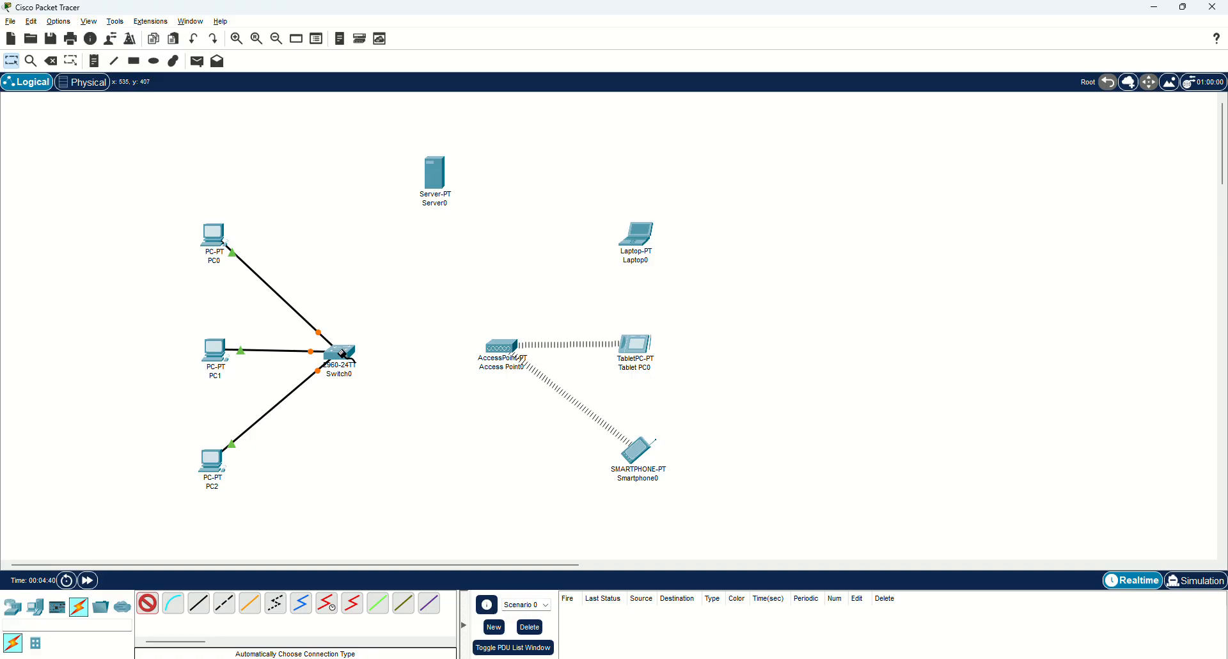
pyautogui.click(492, 347)
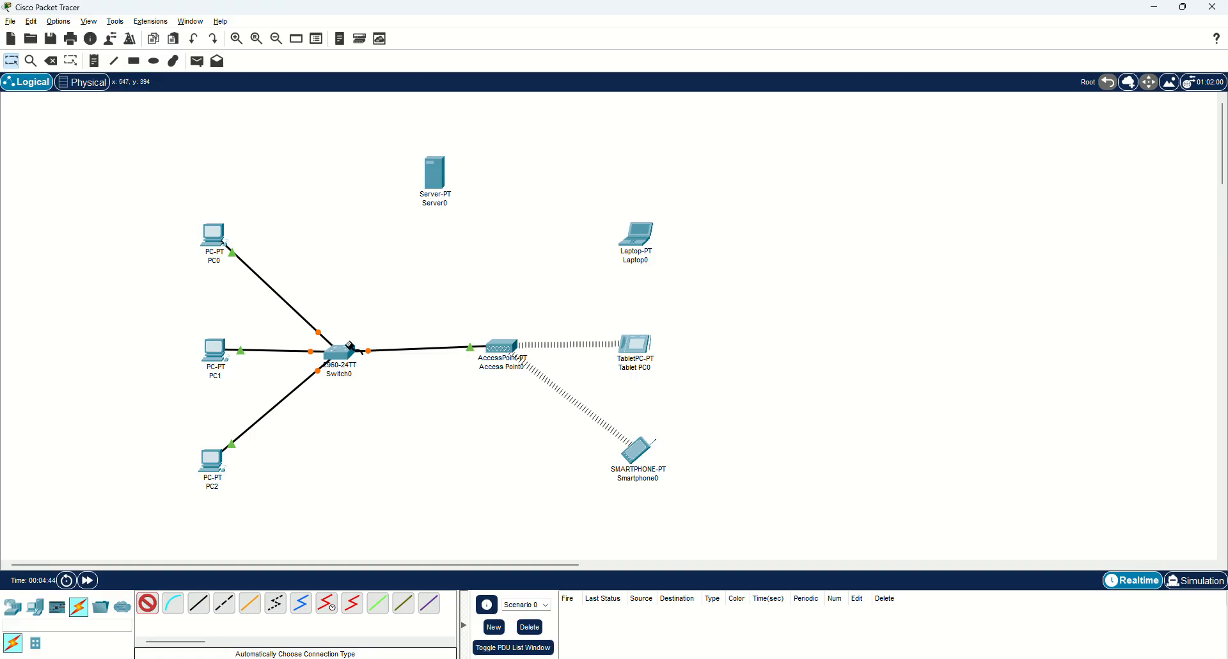
pyautogui.click(349, 346)
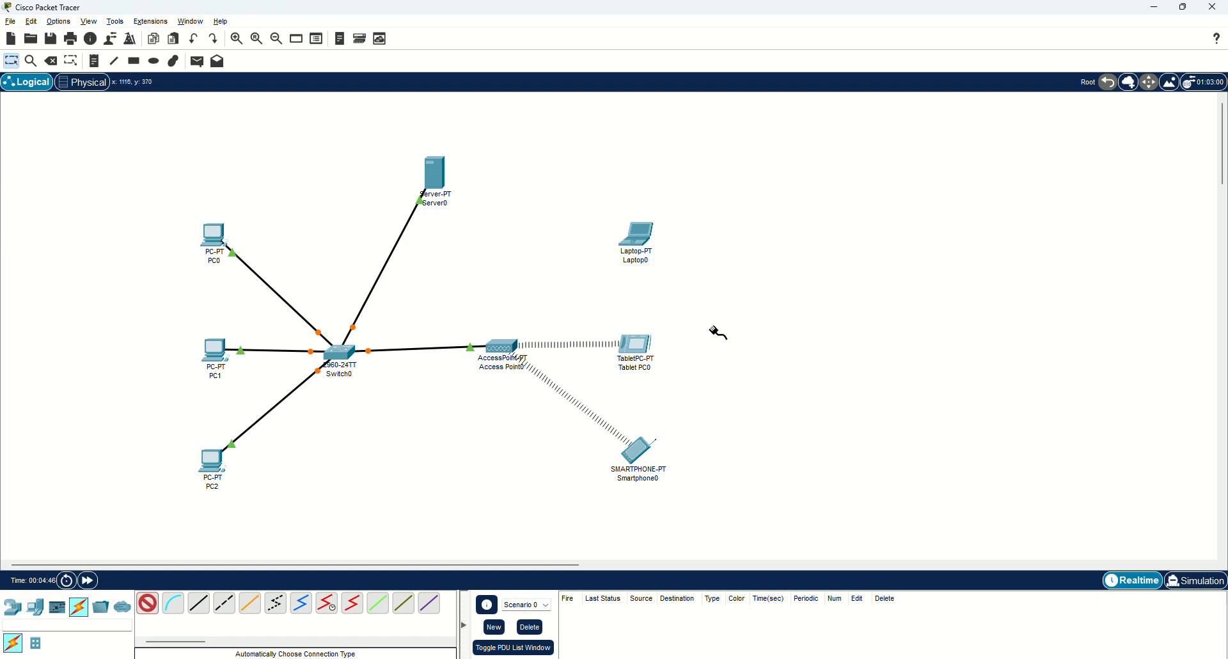
# Shift Switch0, the wireless devices, Access Point0 and the PCs right, with Switch0 under Server0.
pyautogui.click(13, 63)
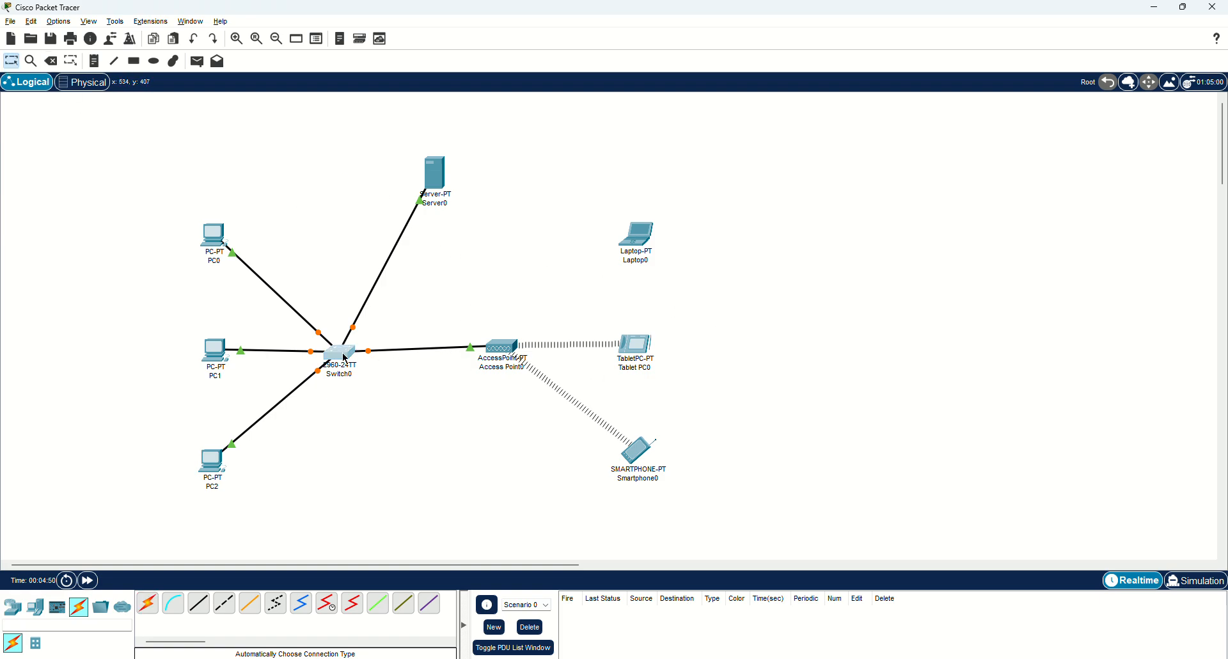
pyautogui.moveTo(345, 355); pyautogui.dragTo(438, 350)
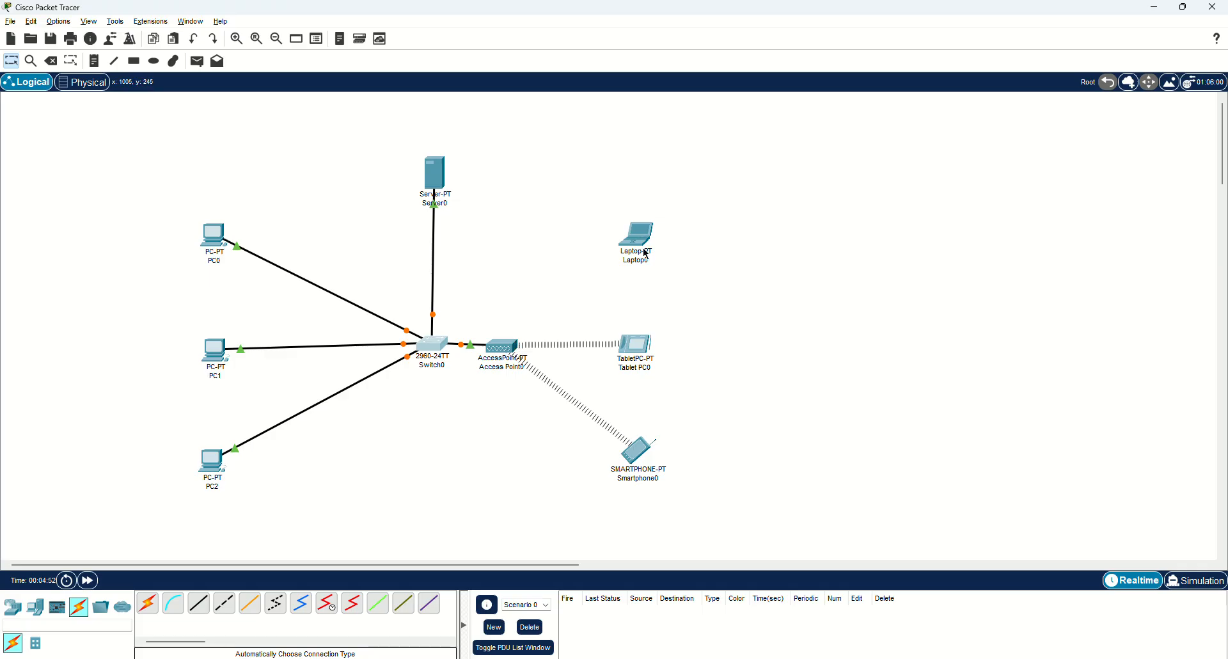
pyautogui.moveTo(589, 190); pyautogui.dragTo(733, 541)
pyautogui.moveTo(637, 465); pyautogui.dragTo(709, 468)
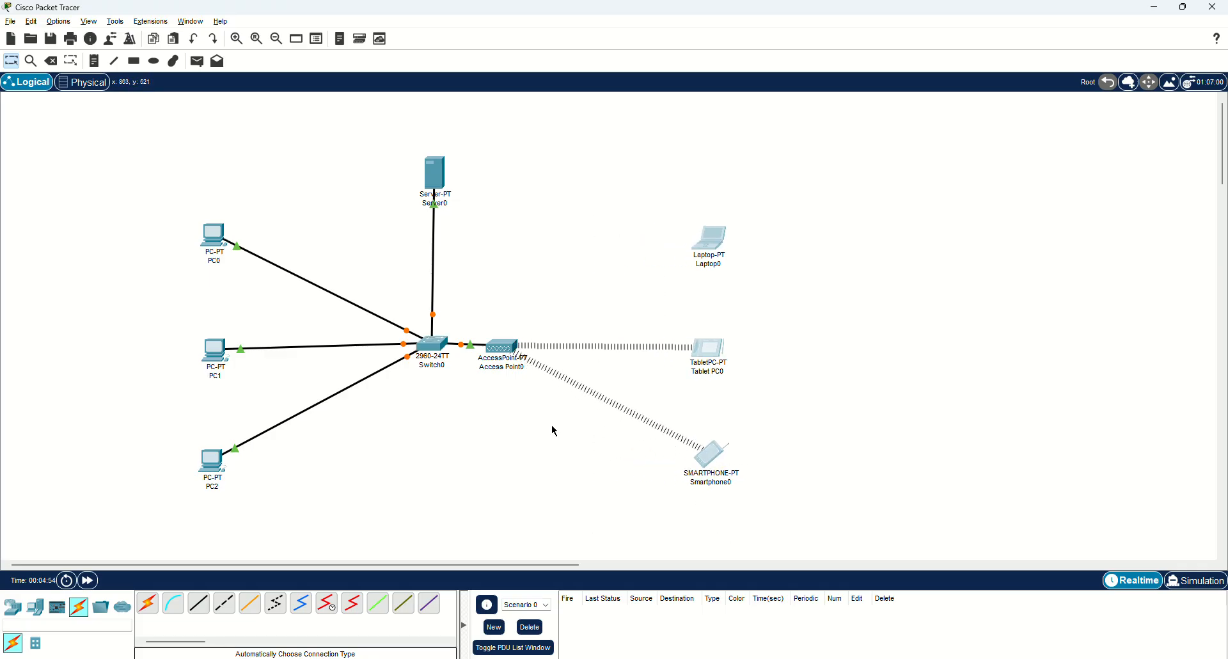
pyautogui.moveTo(502, 355); pyautogui.dragTo(566, 353)
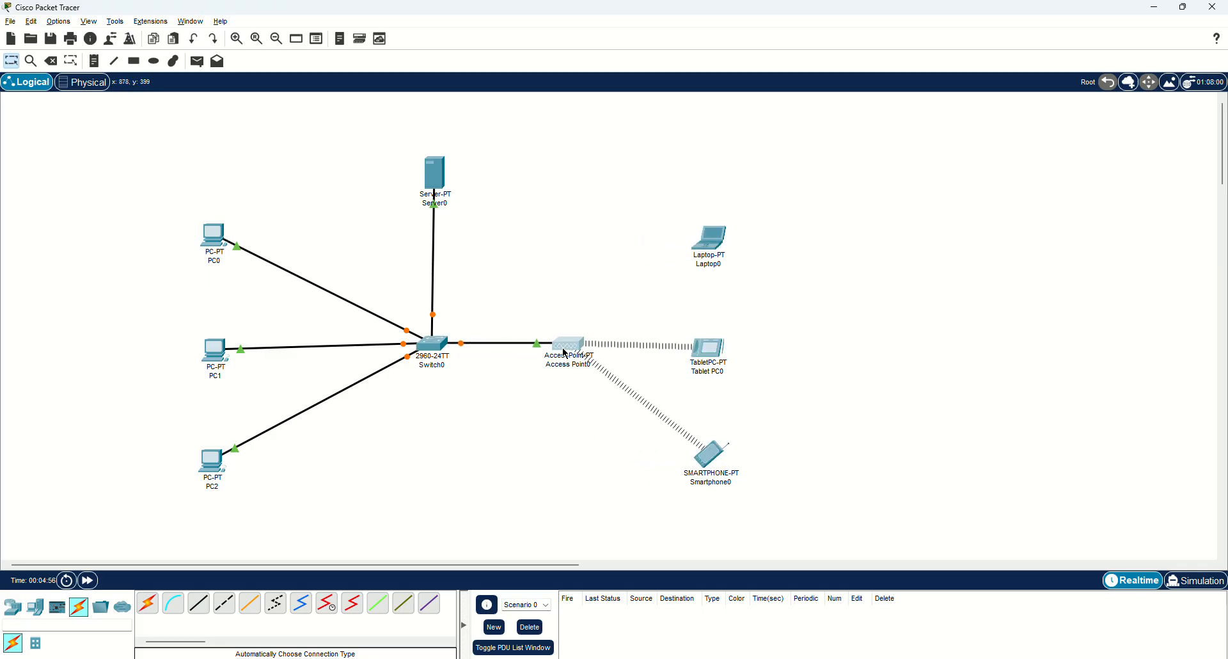
pyautogui.moveTo(170, 174); pyautogui.dragTo(269, 523)
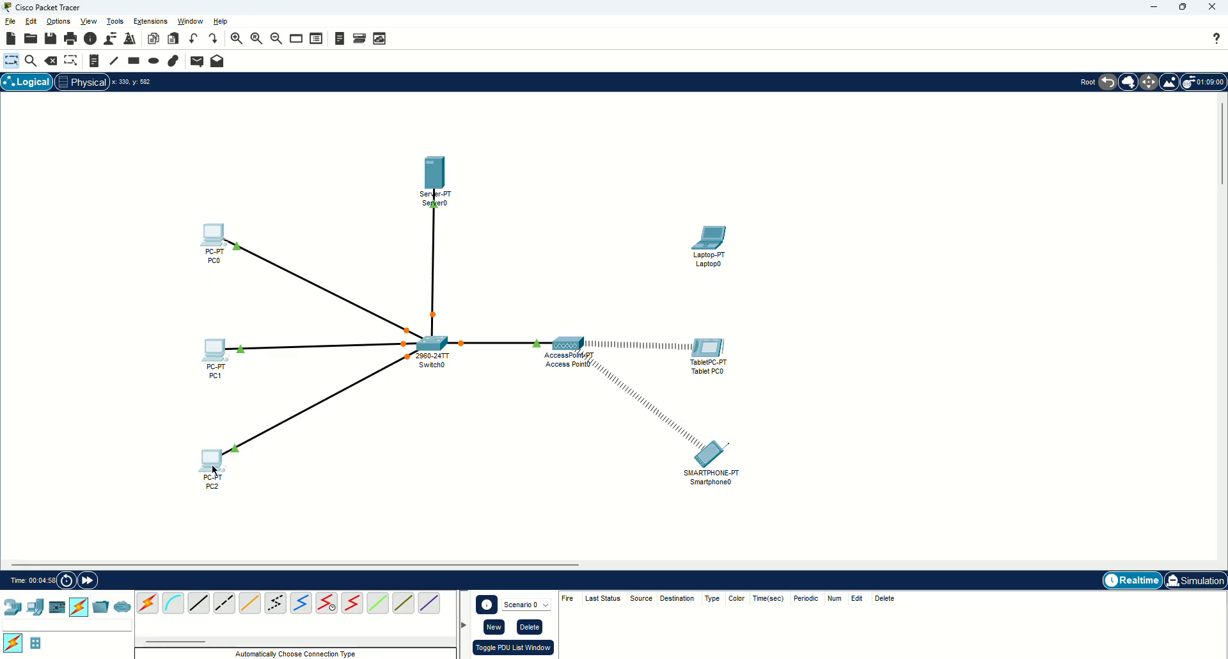
pyautogui.moveTo(217, 472); pyautogui.dragTo(263, 471)
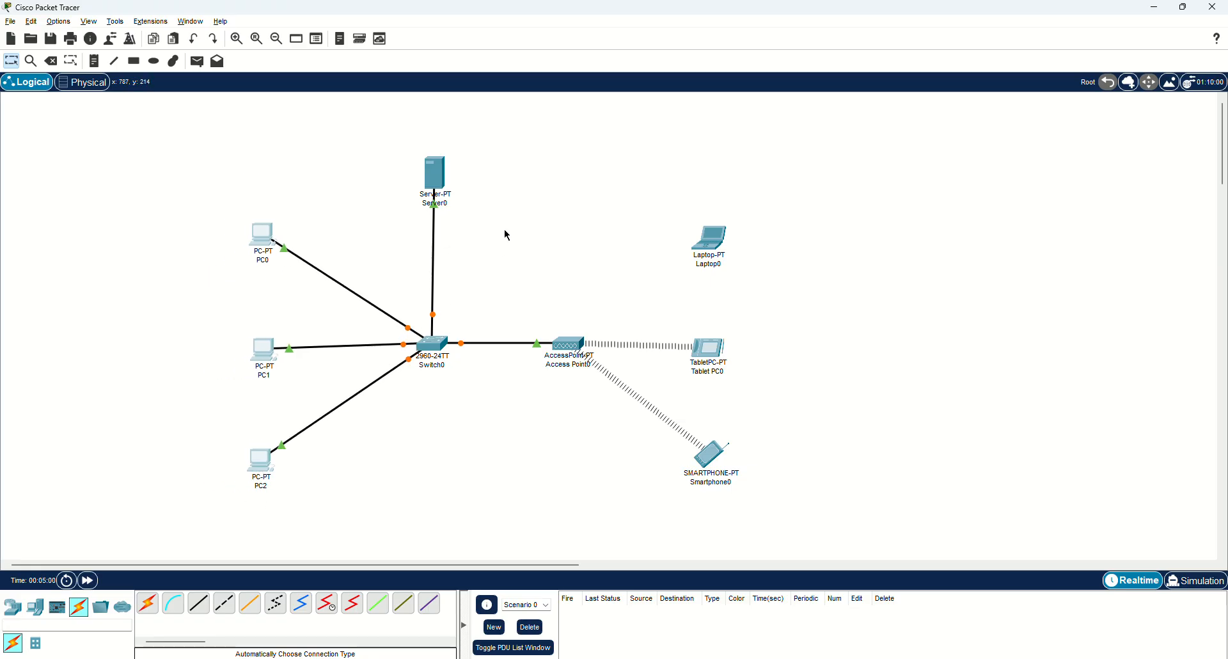
pyautogui.moveTo(447, 185); pyautogui.dragTo(441, 172)
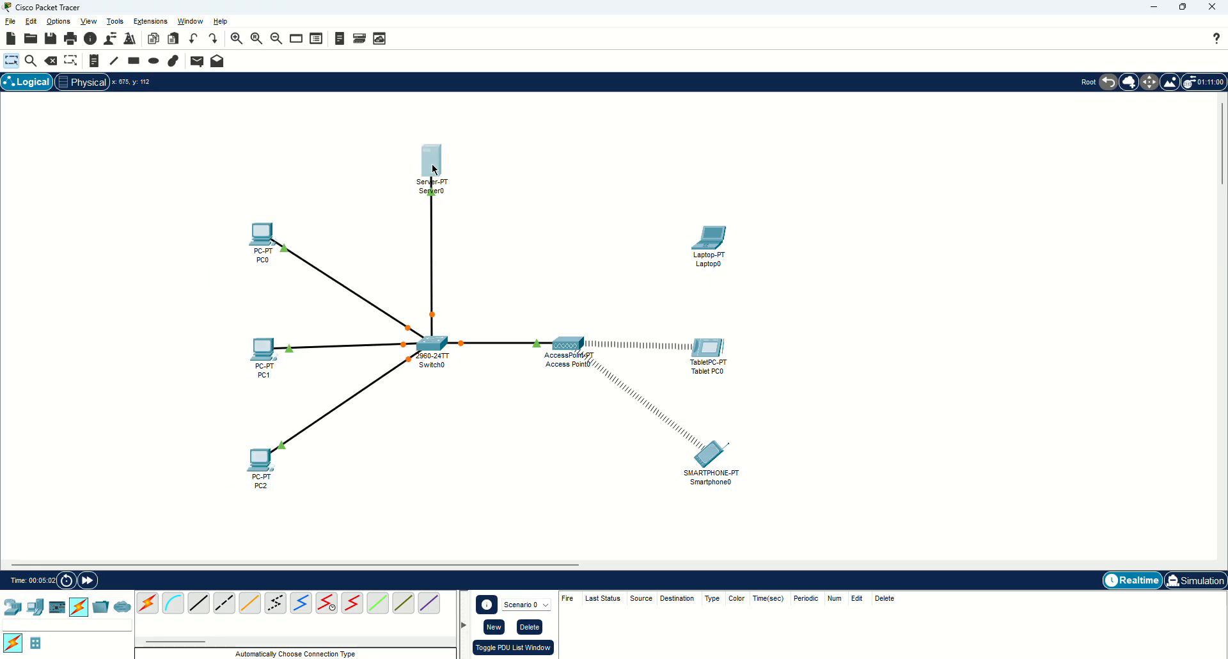
# Change Server0's display name to DHCP in its global settings.
pyautogui.click(435, 170)
pyautogui.click(496, 170)
pyautogui.click(482, 205)
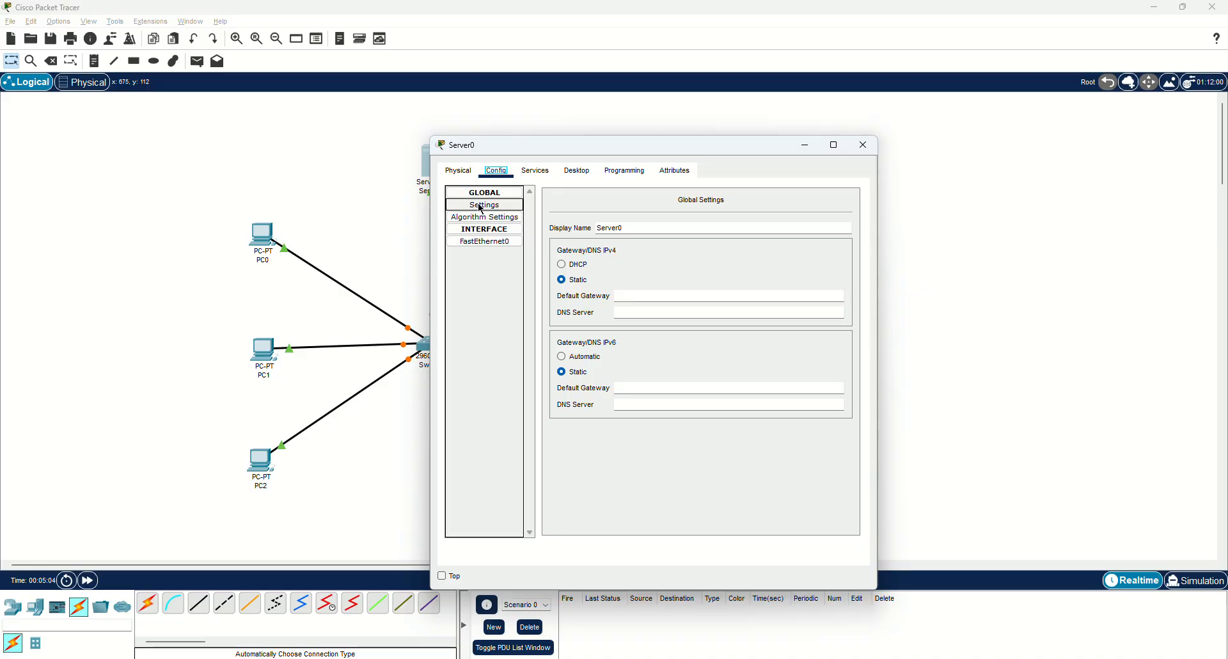
pyautogui.press('Tab')
pyautogui.write('DH')
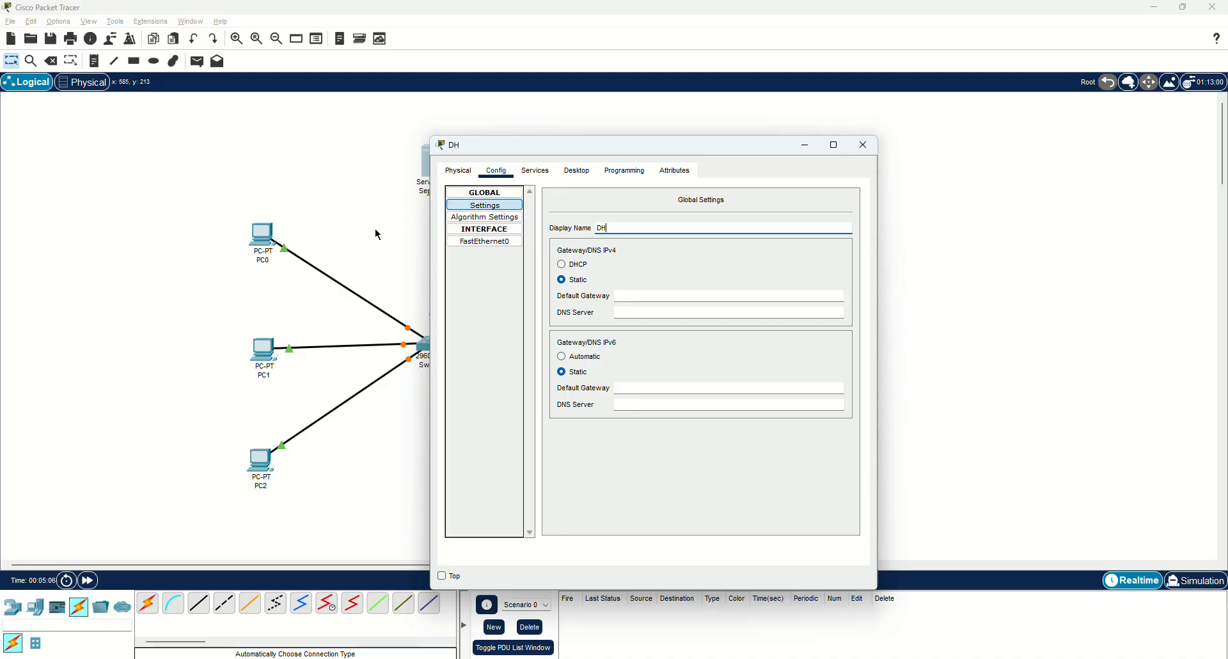
pyautogui.write('CP')
pyautogui.click(862, 145)
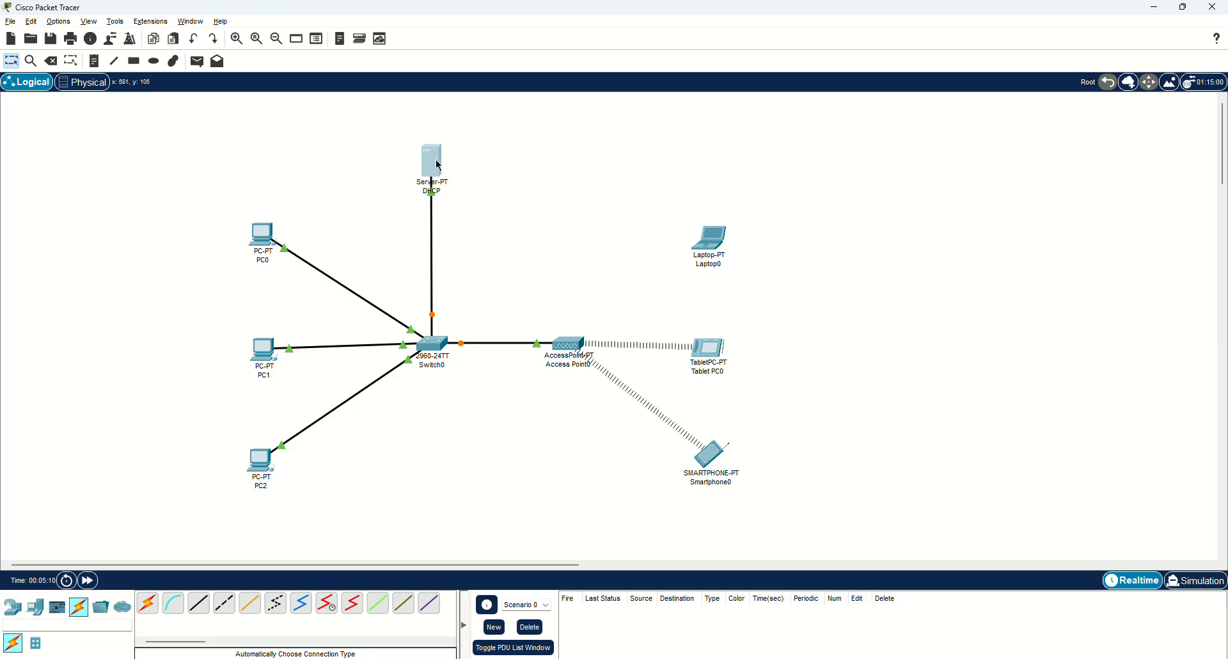
# Nudge the DHCP server, Laptop0 and Tablet PC0 slightly into place.
pyautogui.moveTo(439, 163); pyautogui.dragTo(434, 158)
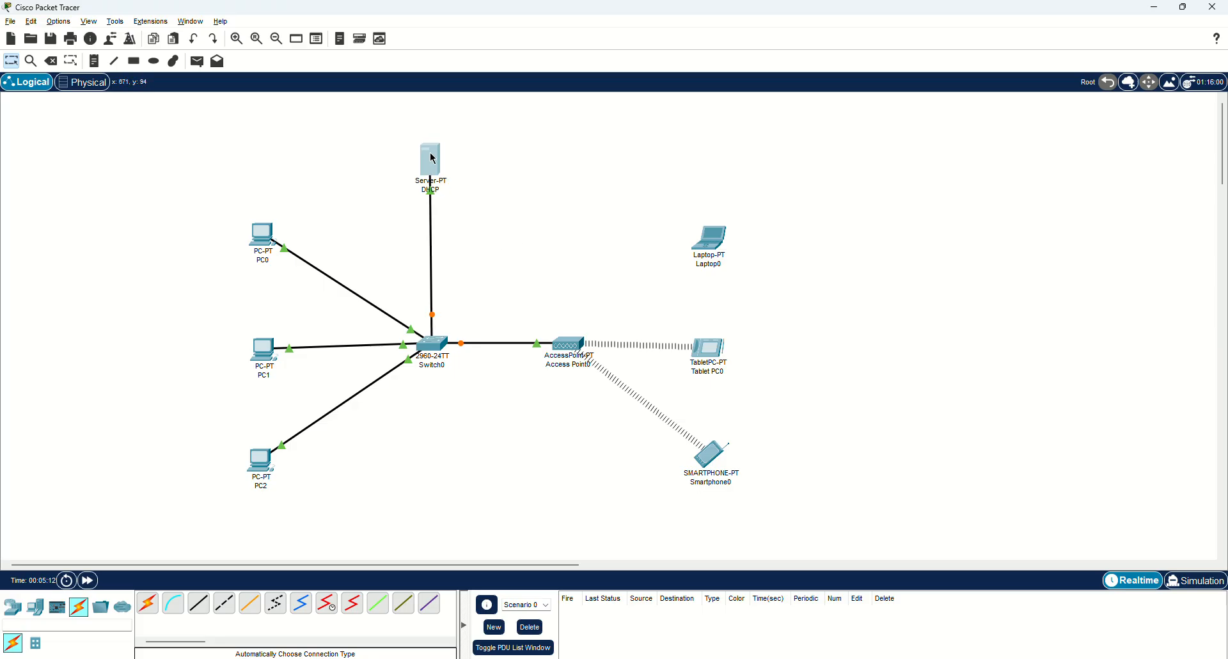
pyautogui.moveTo(712, 253); pyautogui.dragTo(709, 252)
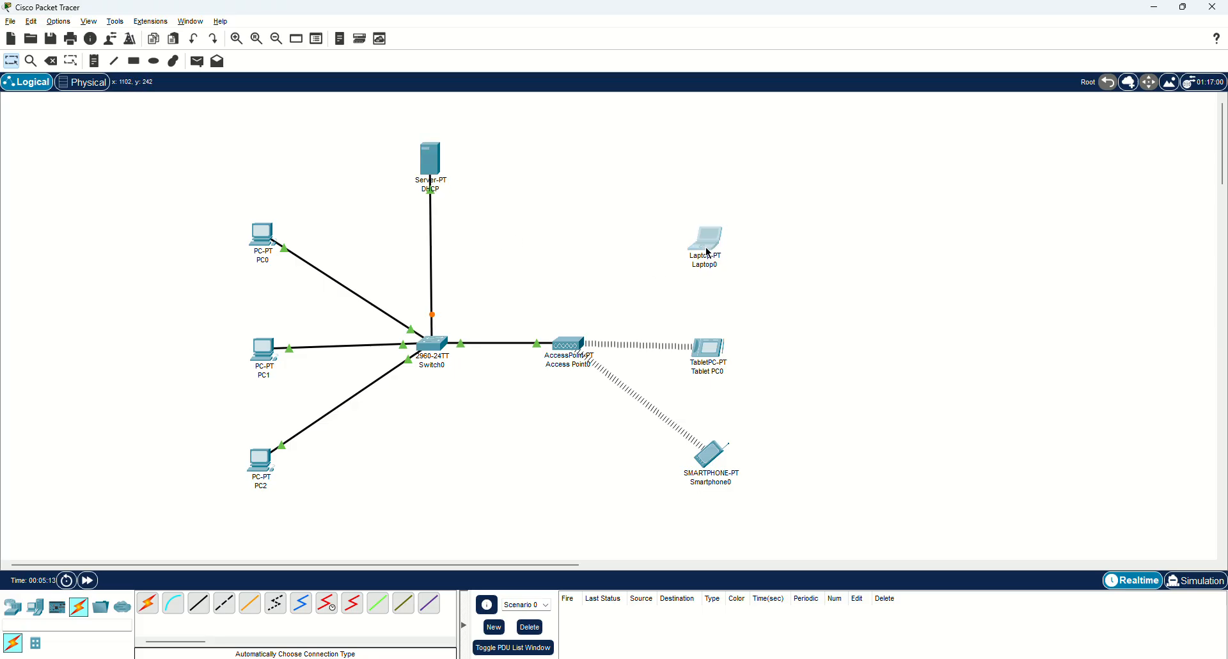
pyautogui.moveTo(710, 350); pyautogui.dragTo(709, 347)
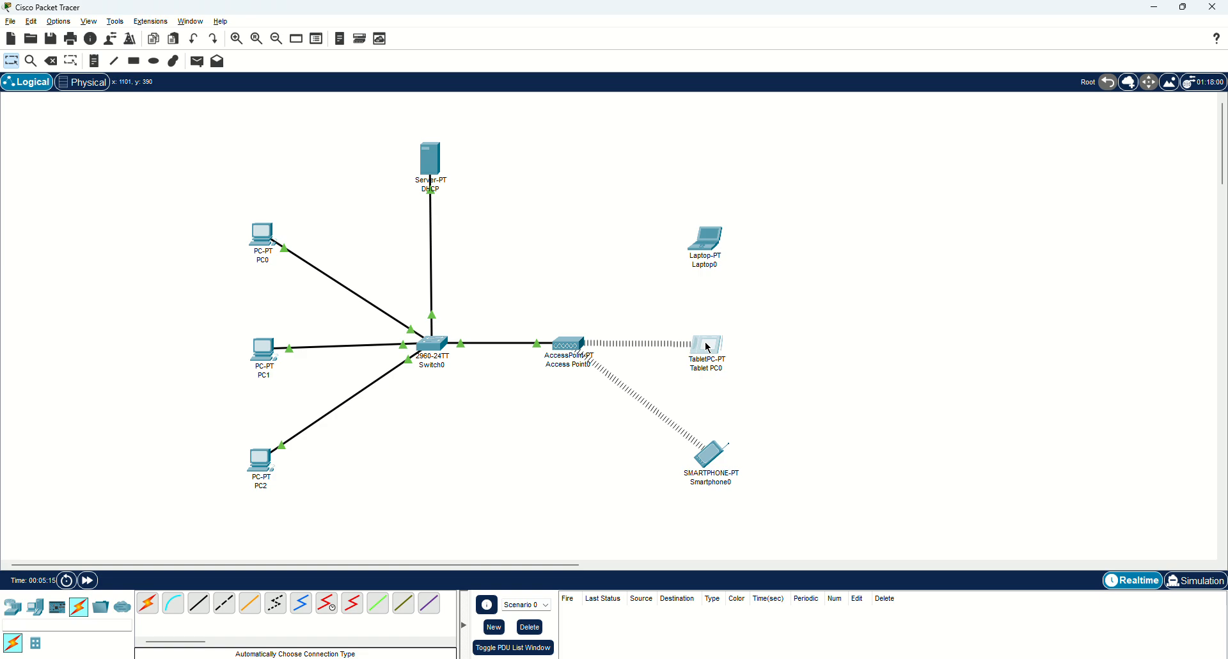
# Replace Laptop0's wired network module with a WPC300N wireless module.
pyautogui.click(706, 242)
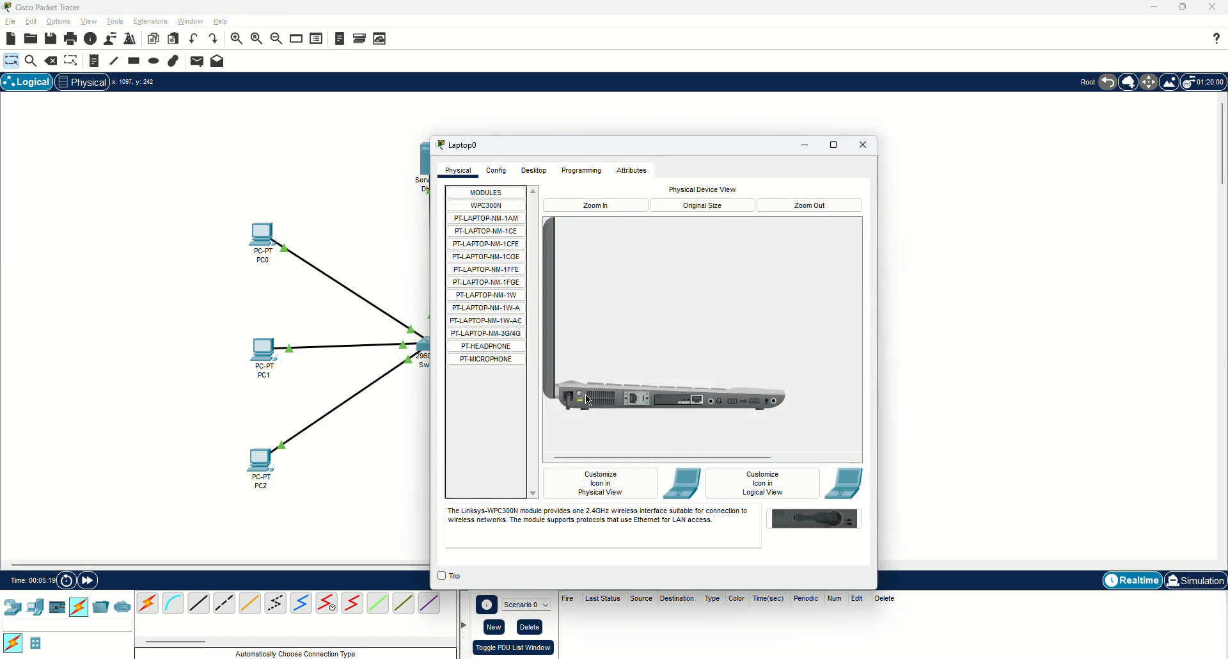
pyautogui.moveTo(611, 403); pyautogui.dragTo(496, 381)
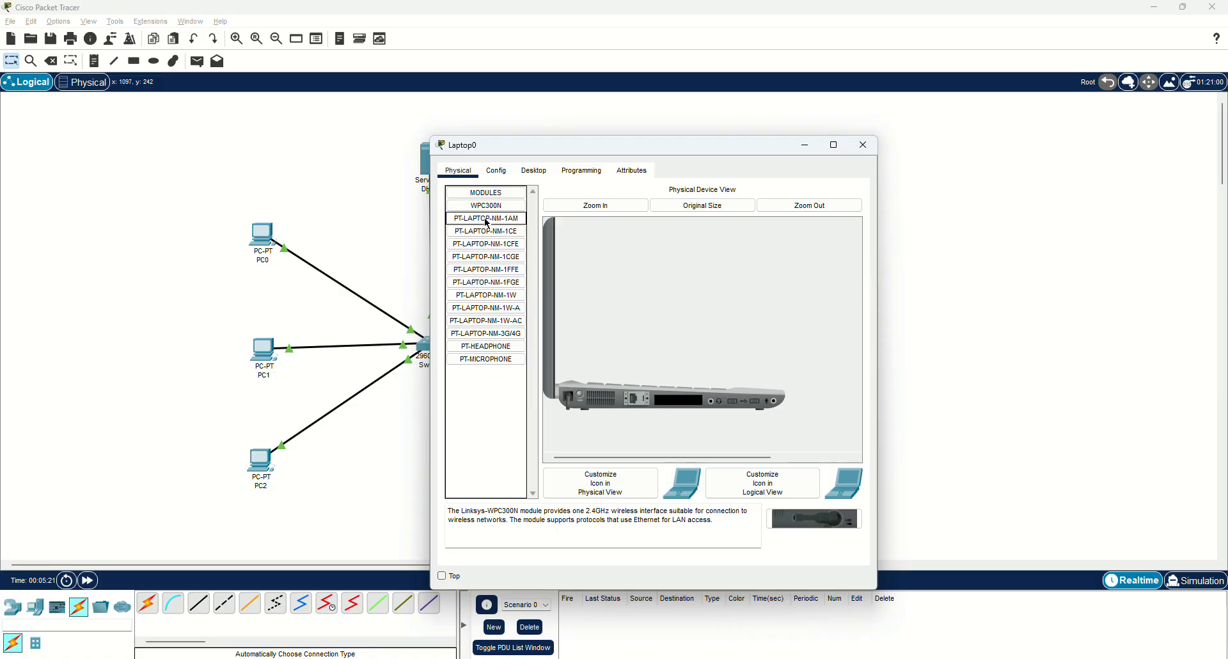
pyautogui.moveTo(814, 518); pyautogui.dragTo(673, 394)
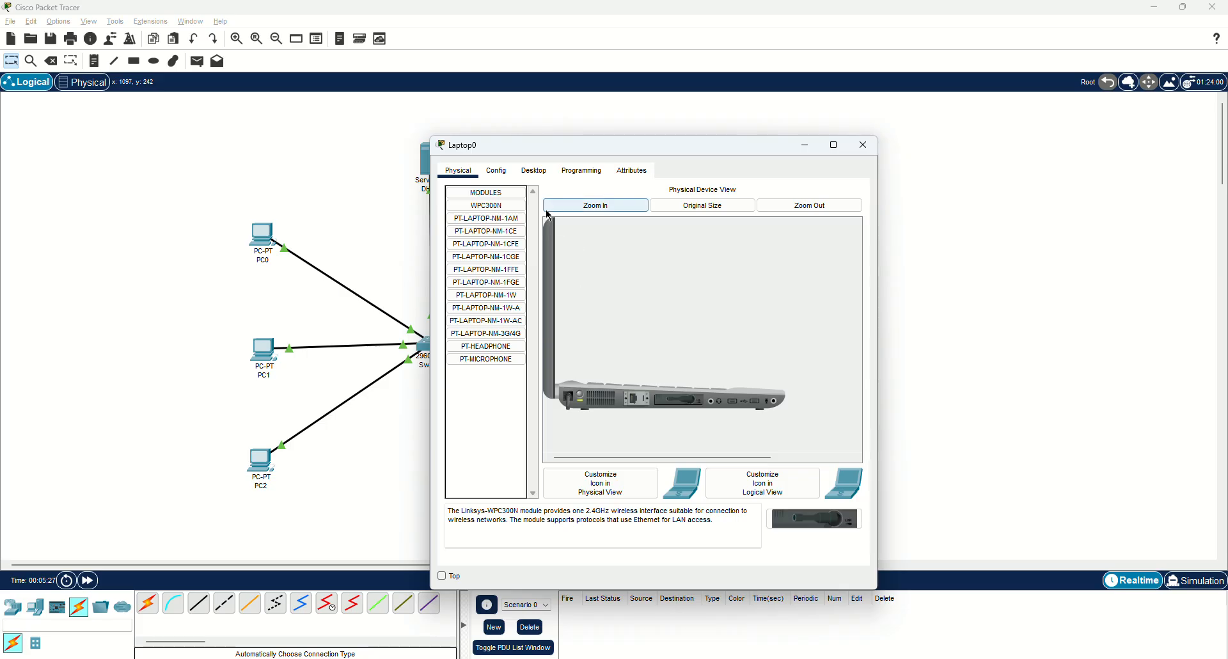
# Set Laptop0's IP configuration to static IPv4 addressing.
pyautogui.click(538, 172)
pyautogui.click(495, 222)
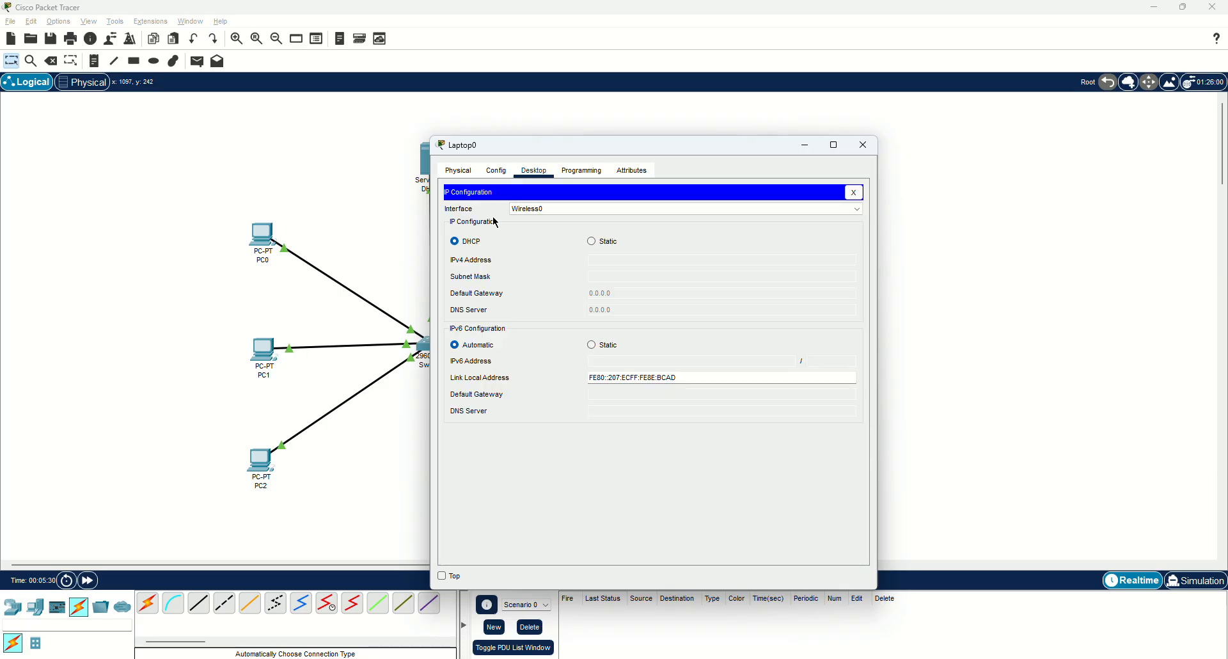
pyautogui.click(592, 242)
pyautogui.click(862, 145)
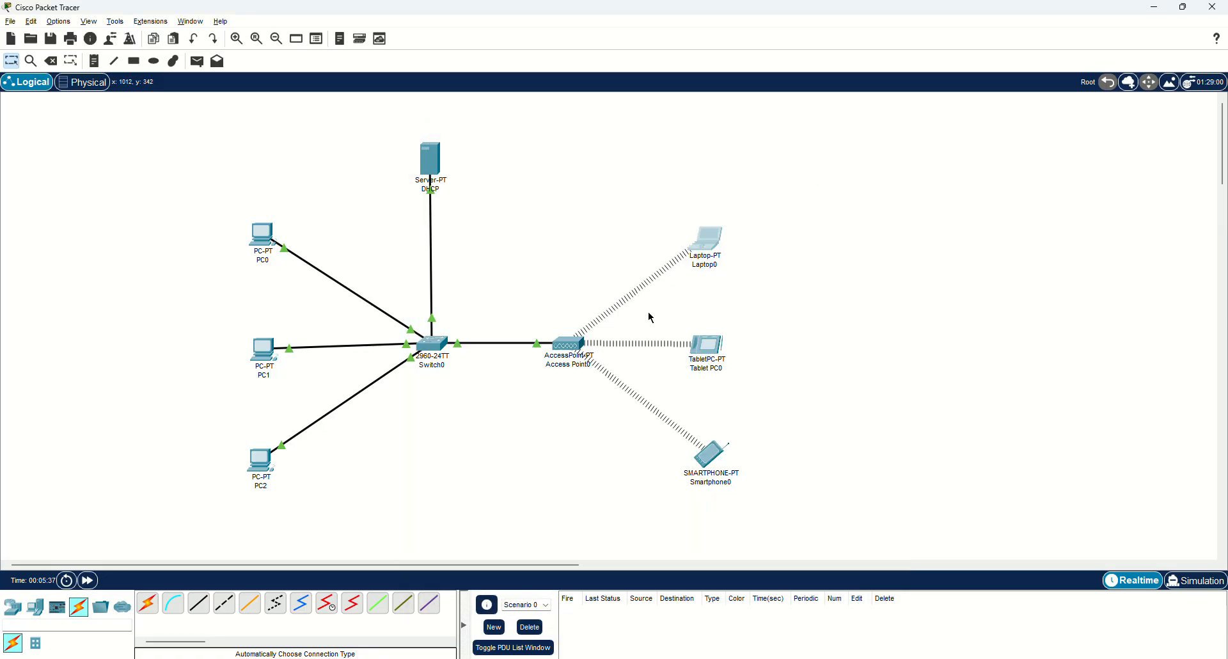
# Switch Tablet PC0's IP configuration to Static.
pyautogui.click(706, 350)
pyautogui.click(534, 170)
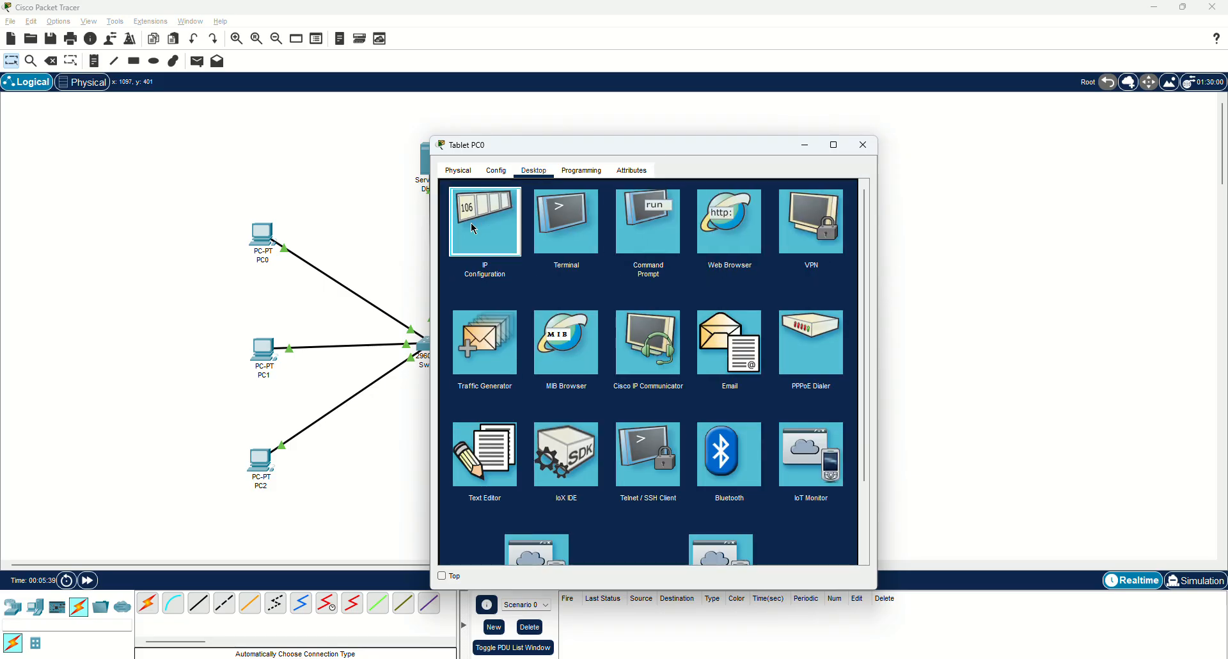
pyautogui.click(484, 217)
pyautogui.click(602, 241)
pyautogui.click(863, 145)
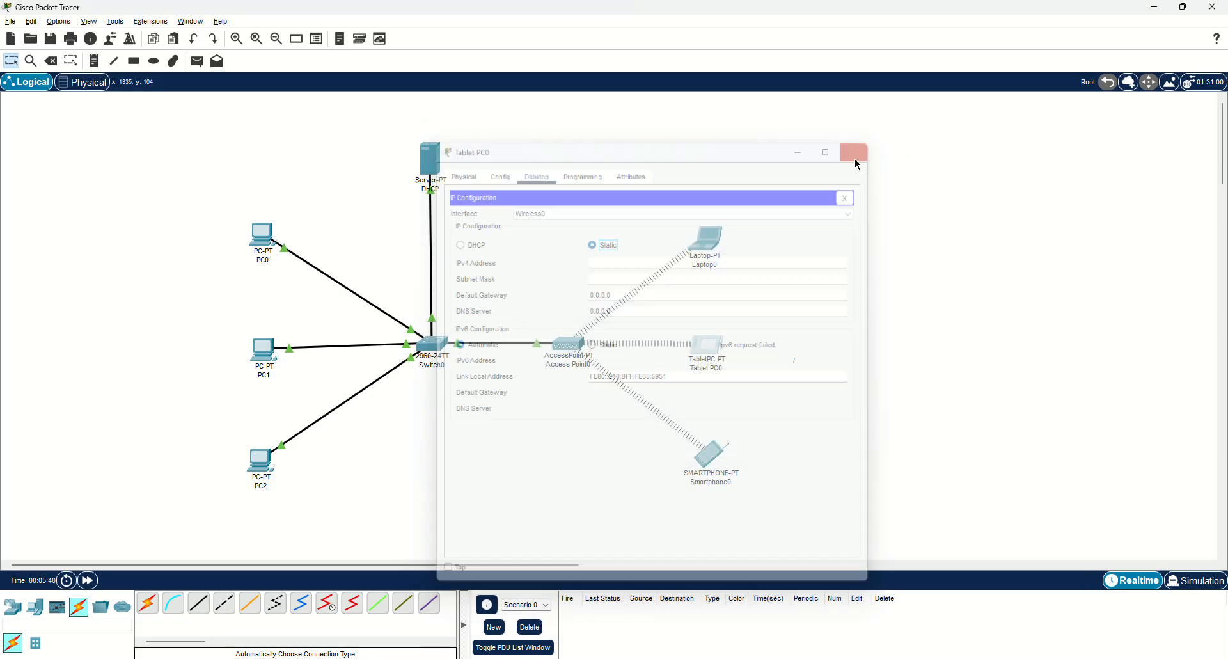
# Switch Smartphone0's IP configuration to Static.
pyautogui.click(711, 458)
pyautogui.click(534, 170)
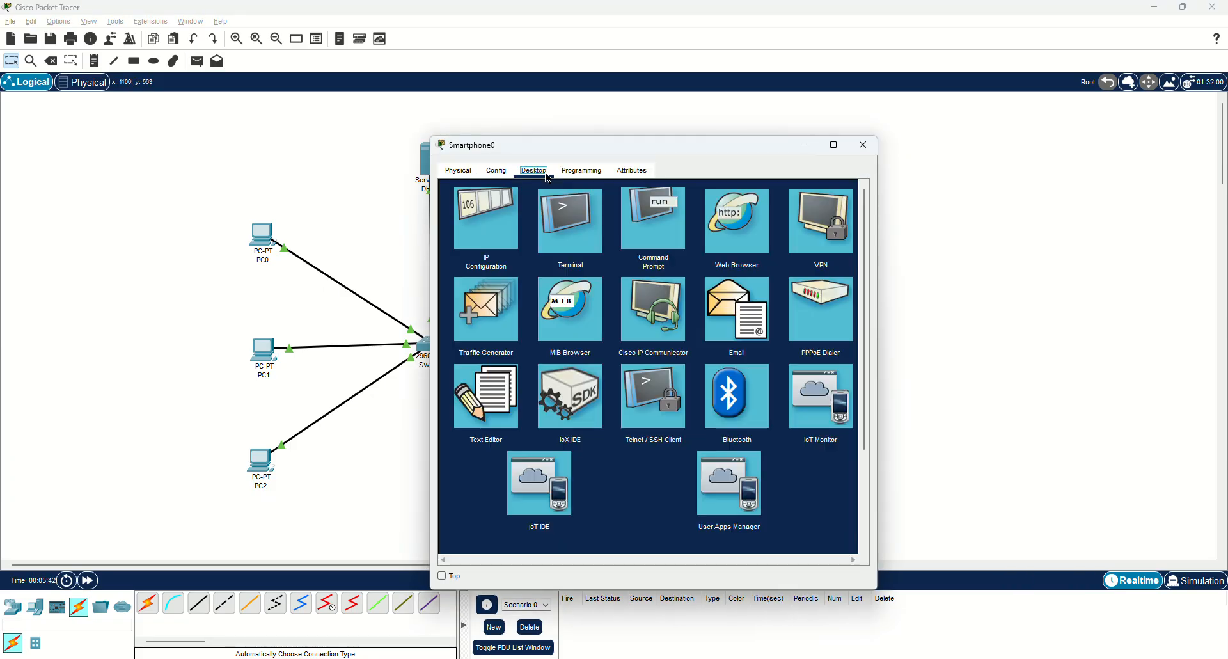
pyautogui.click(499, 236)
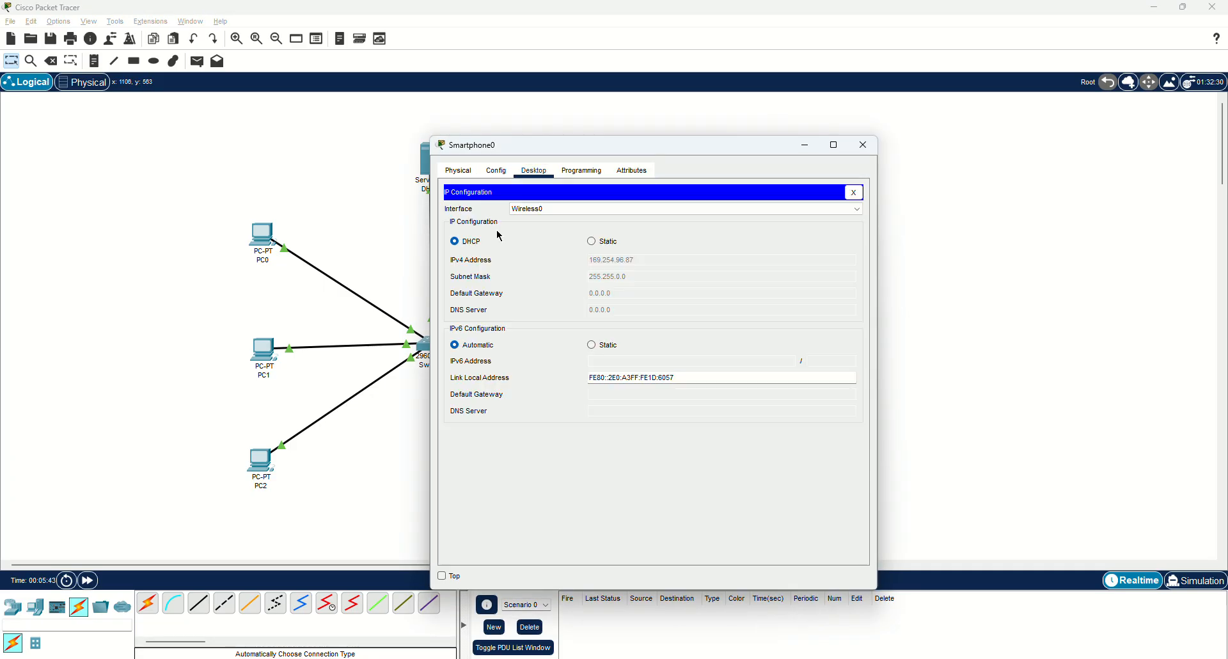
pyautogui.click(592, 241)
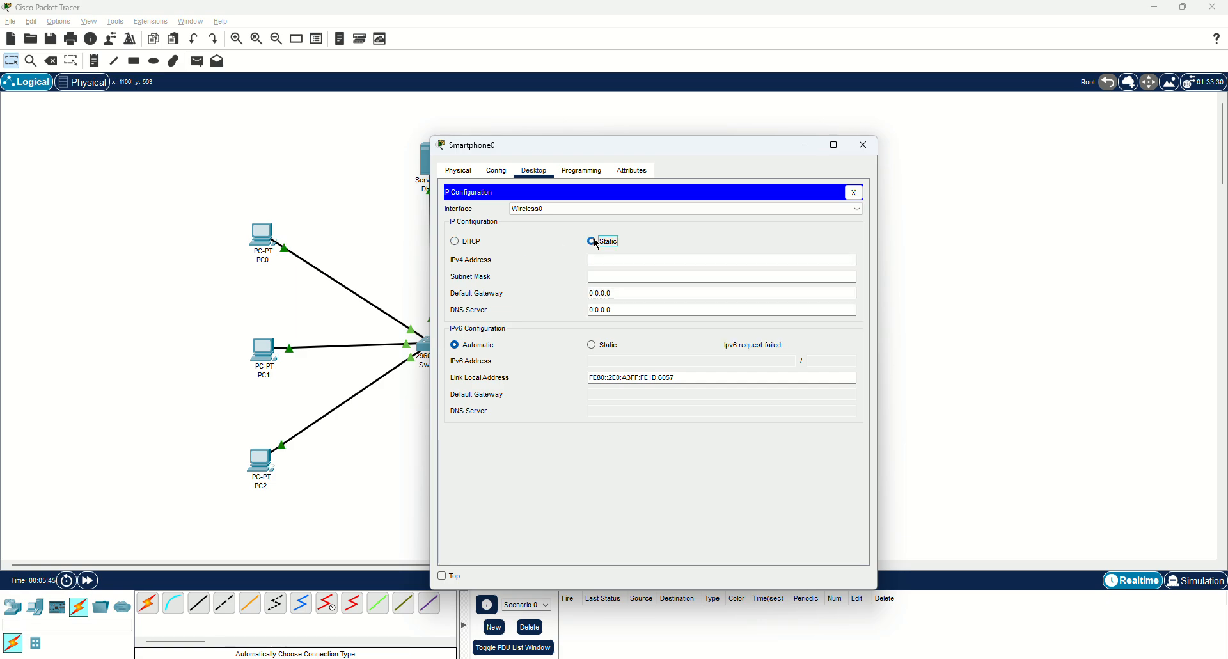
pyautogui.click(870, 152)
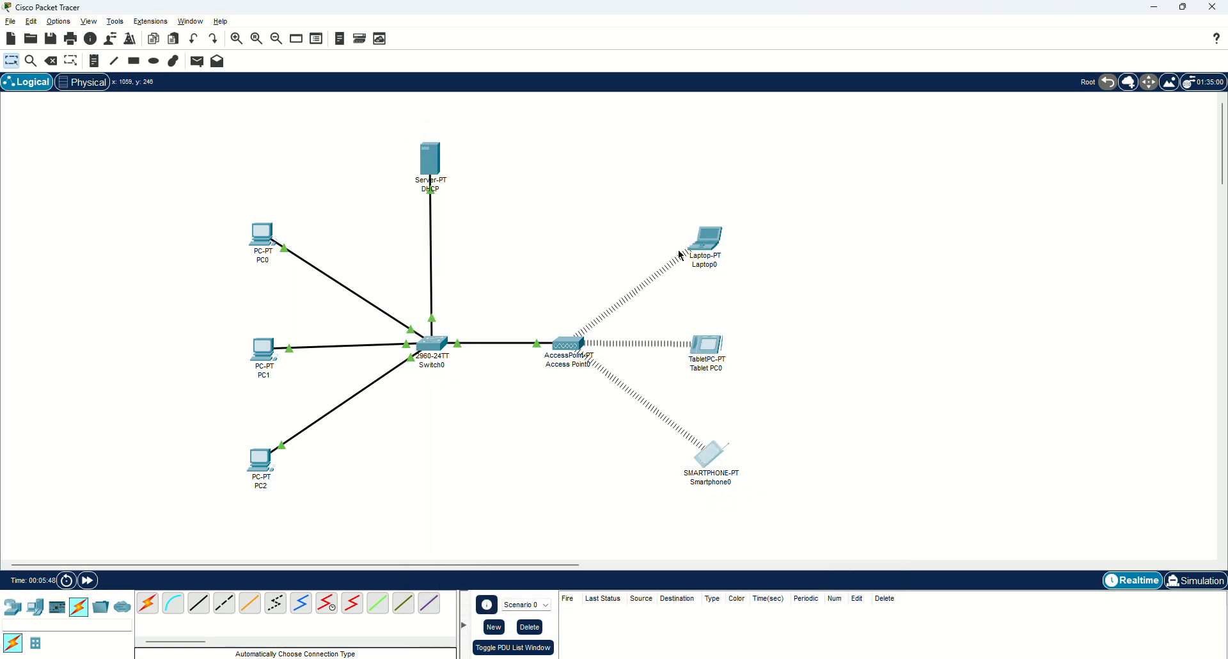
# Set Access Point0's Port 1 SSID to CAUWifi.
pyautogui.click(567, 350)
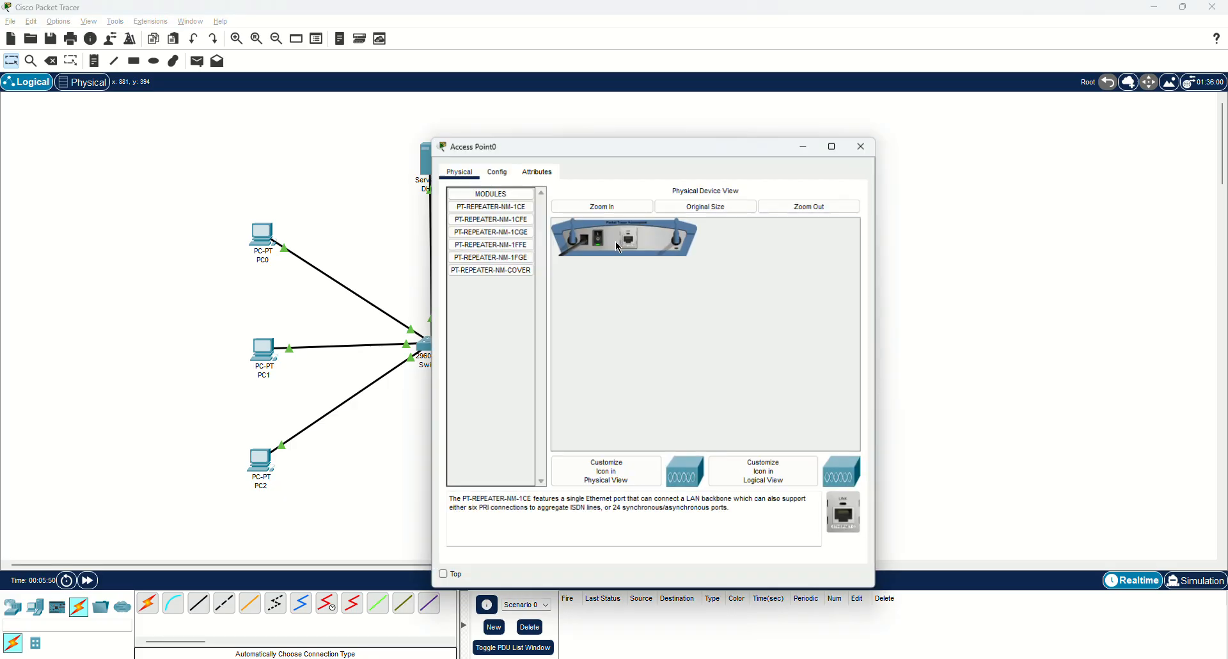
pyautogui.click(492, 174)
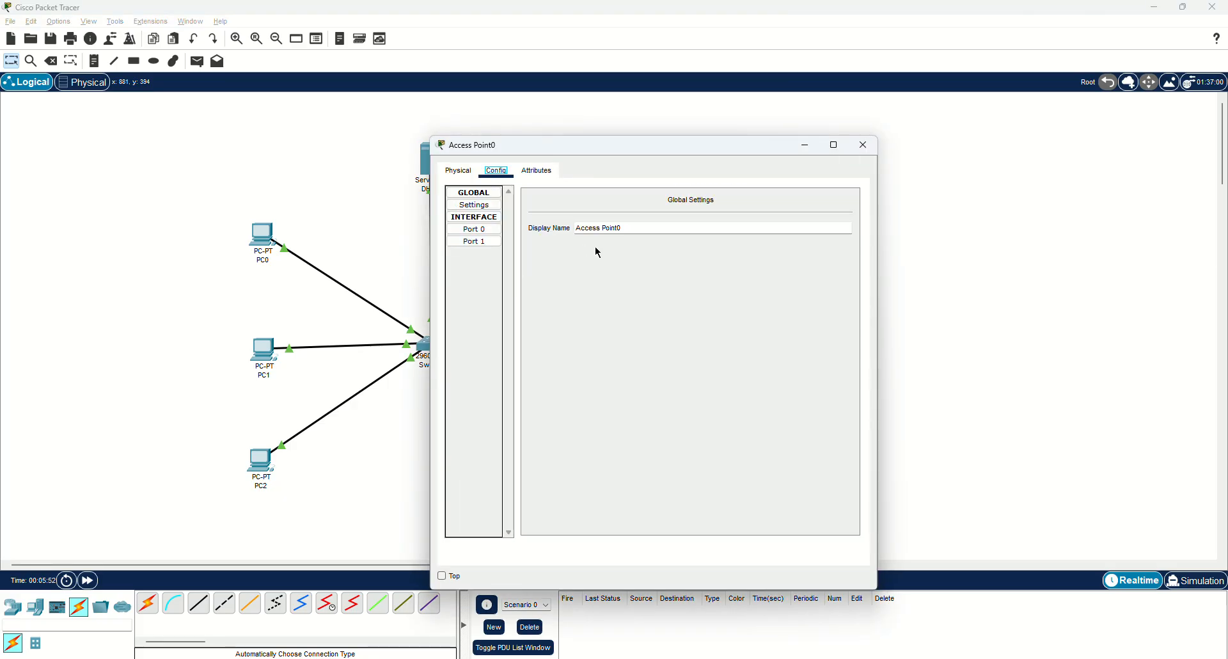
pyautogui.click(474, 229)
pyautogui.click(477, 242)
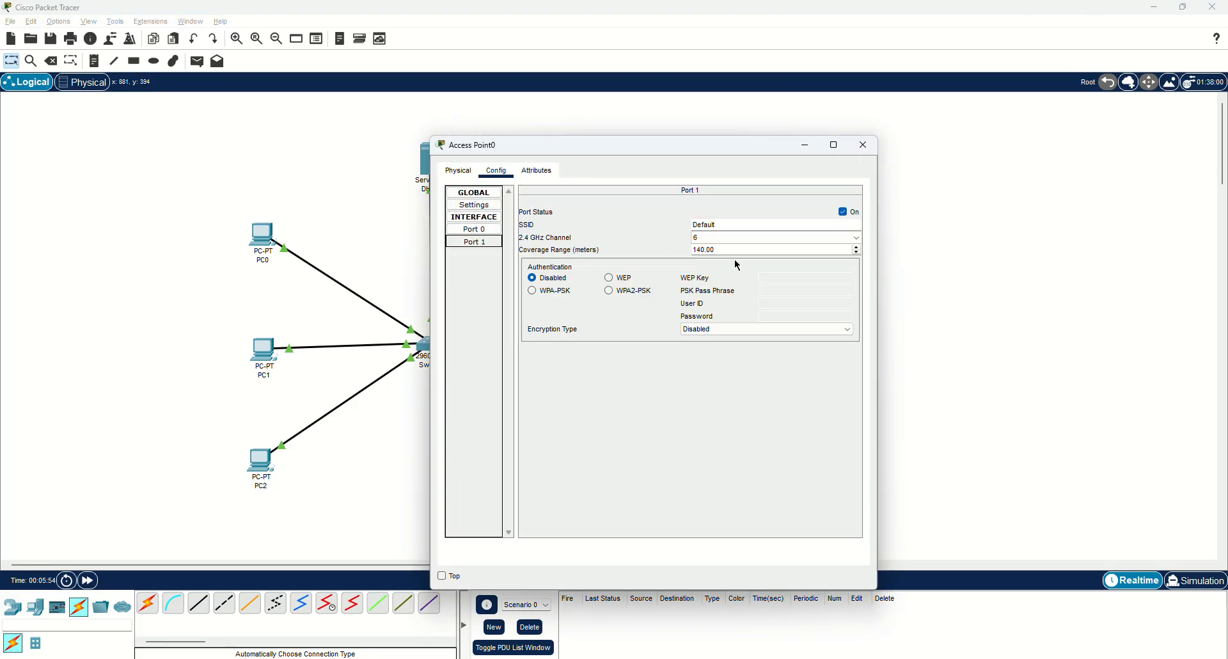
pyautogui.hotkey('shift', 'Tab')
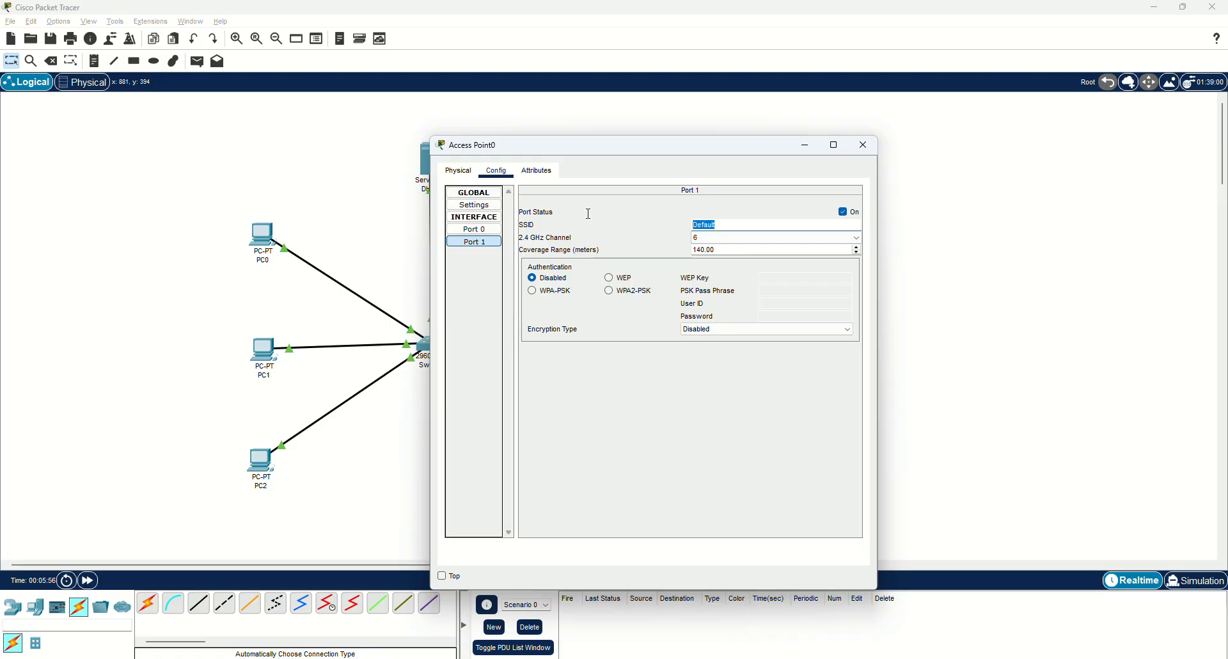
pyautogui.write('CAUWifi')
# Secure the CAUWifi network with WPA2-PSK and enter the pass phrase.
pyautogui.click(627, 291)
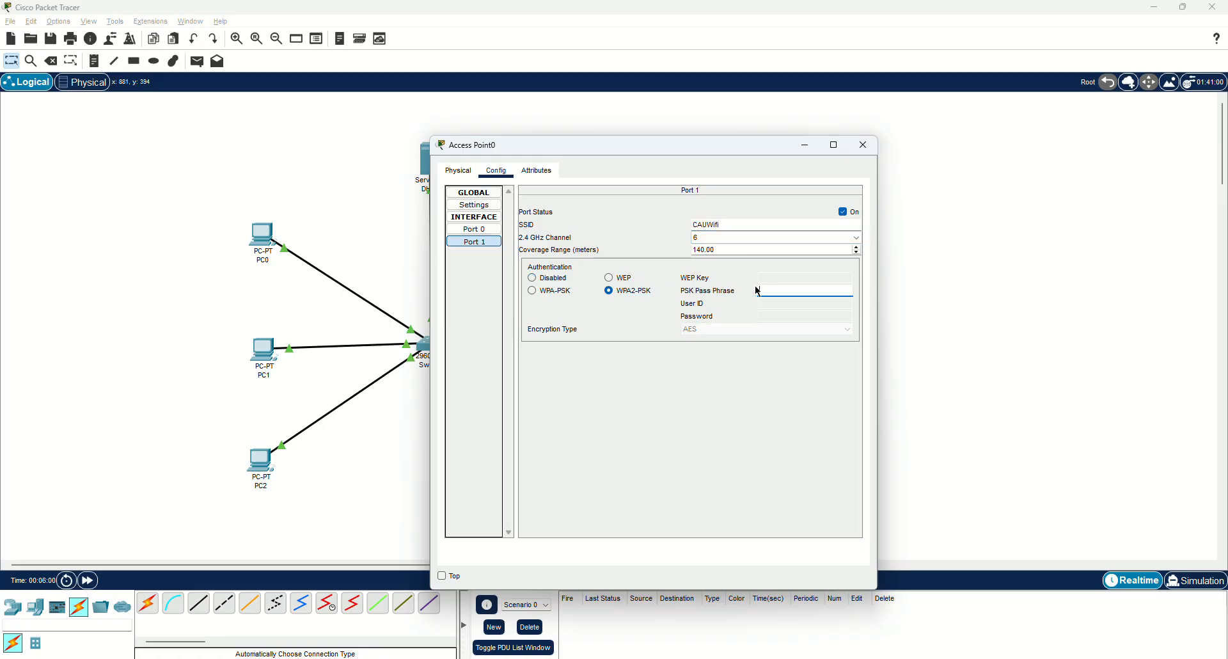
pyautogui.click(765, 288)
pyautogui.write('123456789')
pyautogui.doubleClick(765, 288)
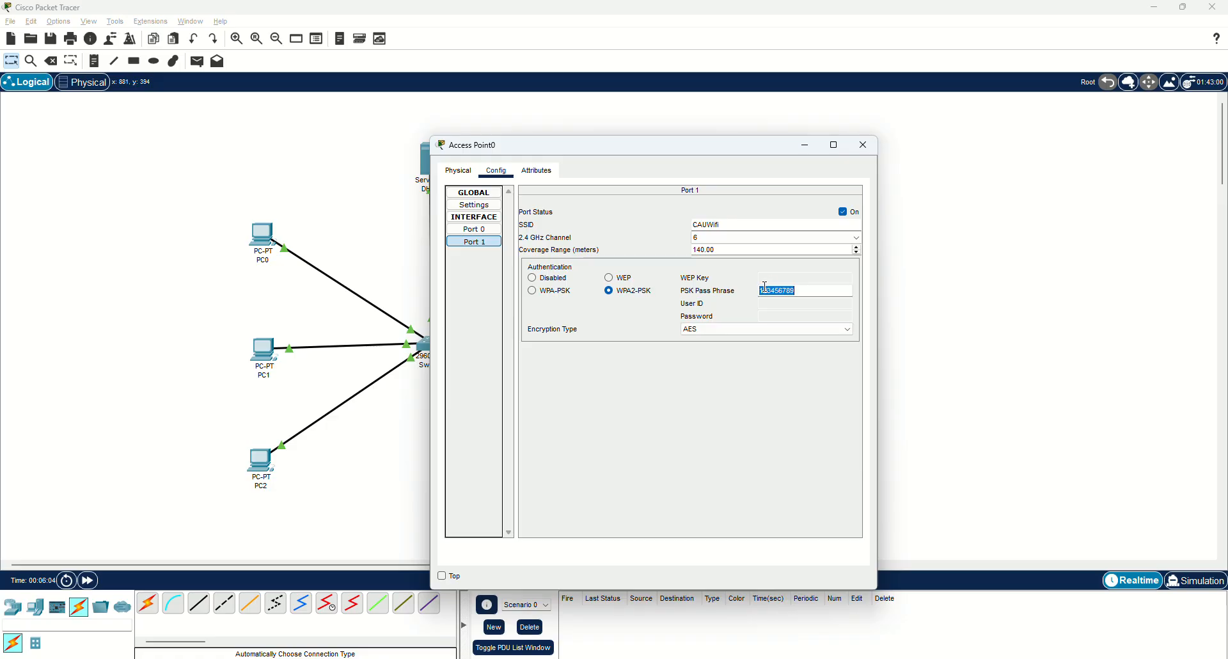
pyautogui.click(863, 145)
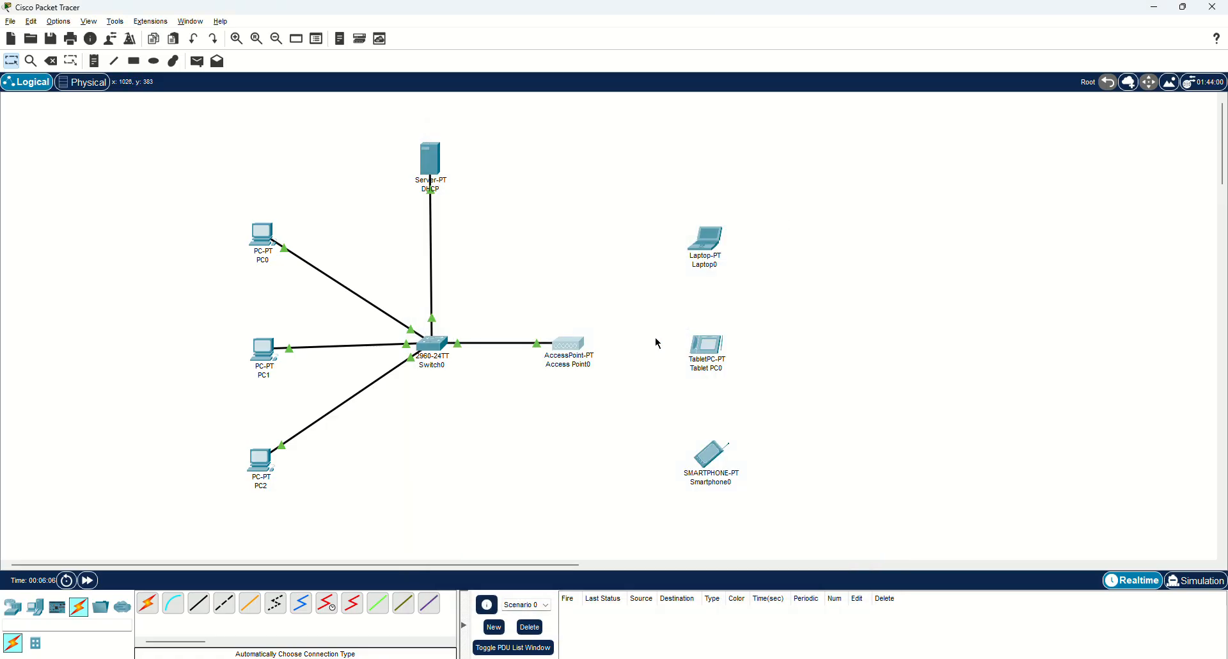
# Set Laptop0's Wireless0 to SSID CAUWifi with WPA2-PSK security and the shared pass phrase.
pyautogui.click(702, 264)
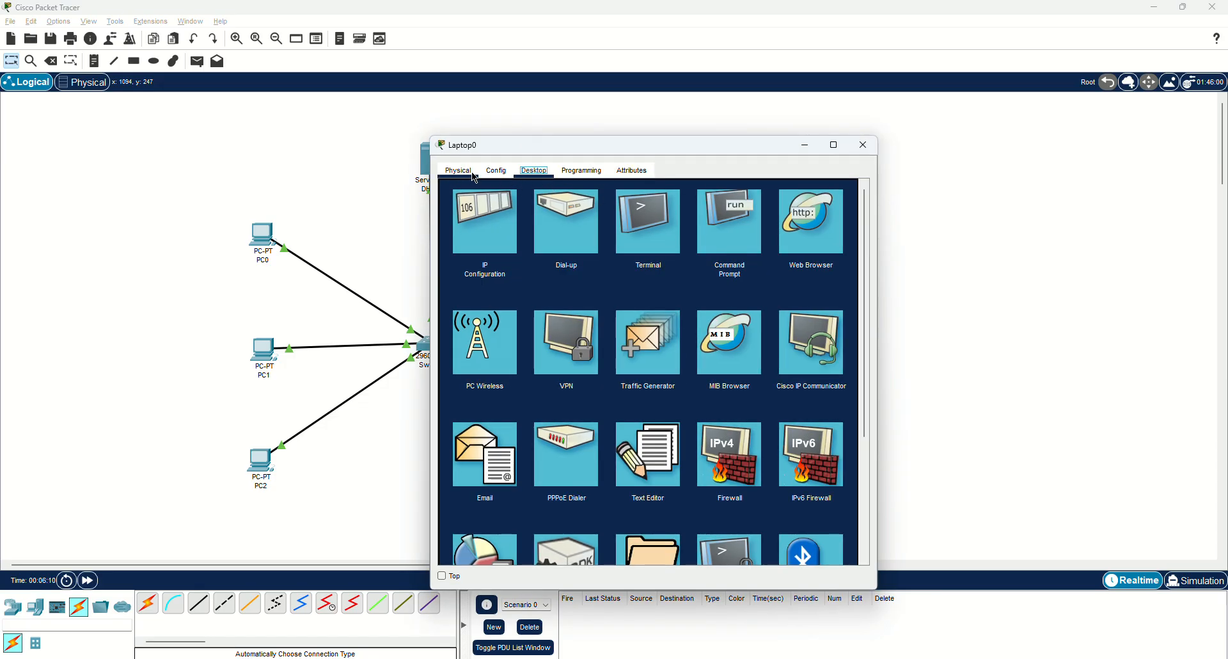
pyautogui.click(496, 170)
pyautogui.click(484, 241)
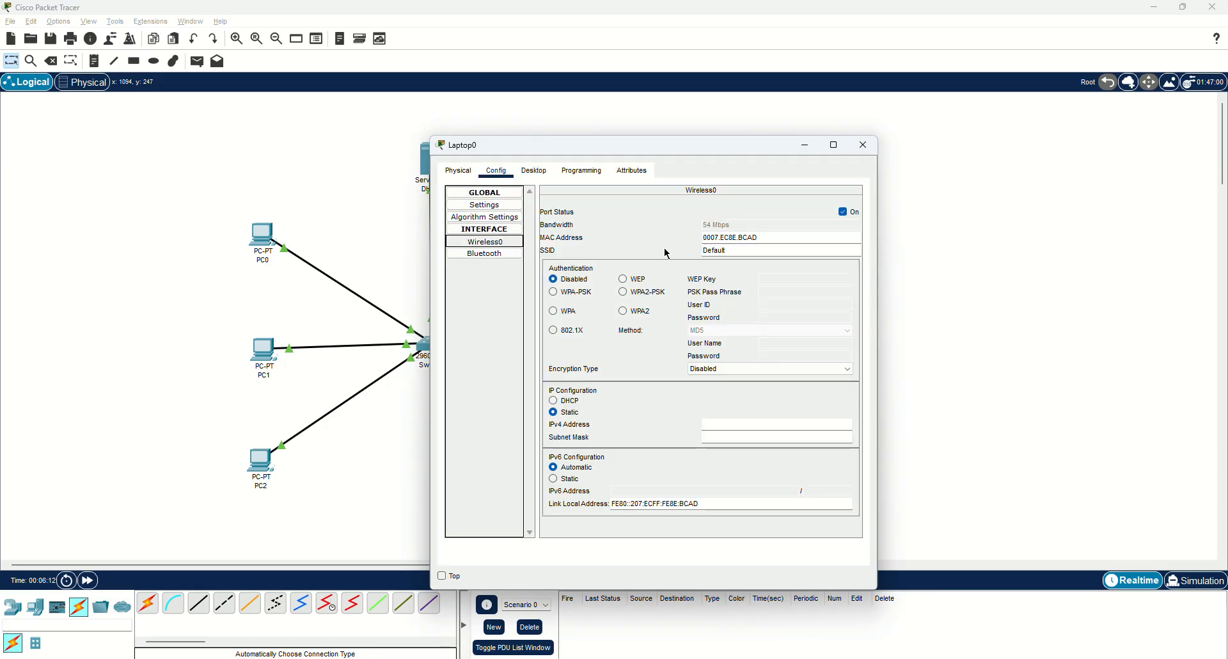
pyautogui.doubleClick(745, 249)
pyautogui.write('C')
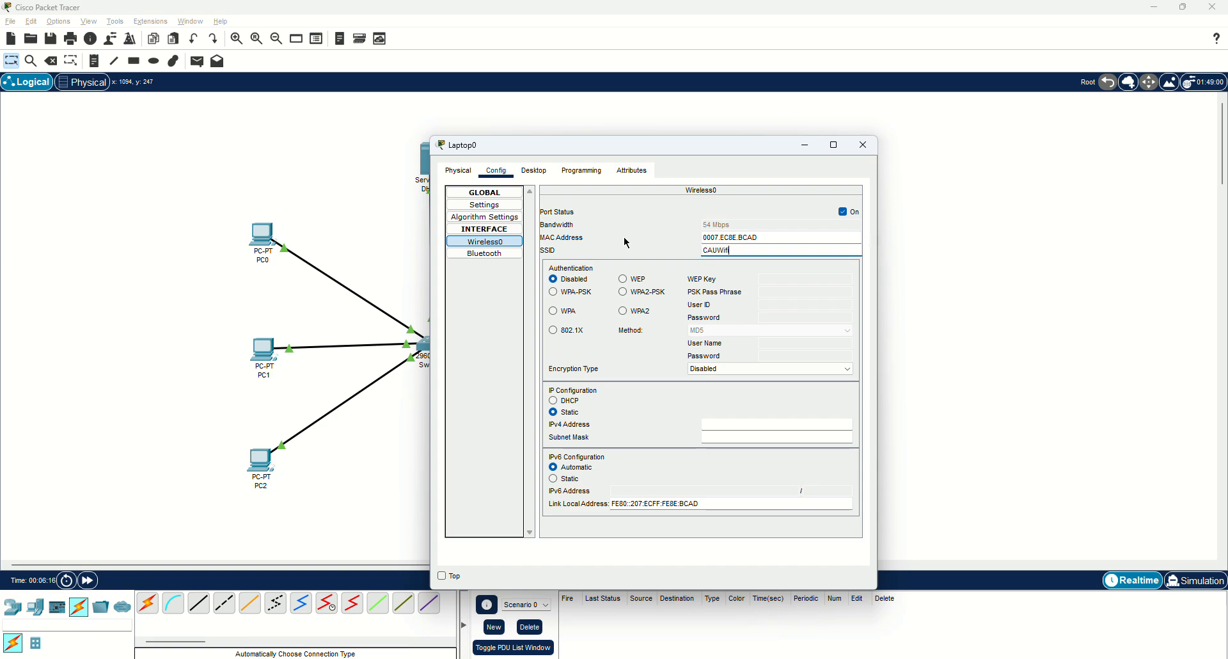
pyautogui.write('AUWifi')
pyautogui.click(645, 291)
pyautogui.click(762, 292)
pyautogui.write('123456789')
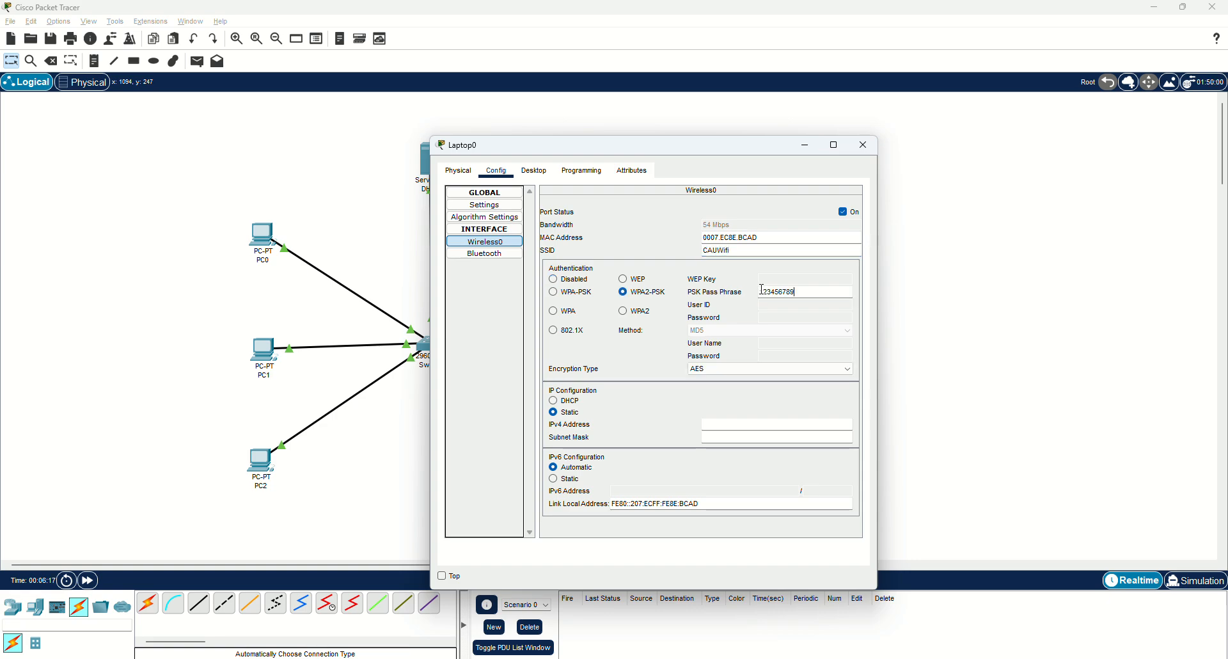
pyautogui.click(863, 145)
pyautogui.click(706, 238)
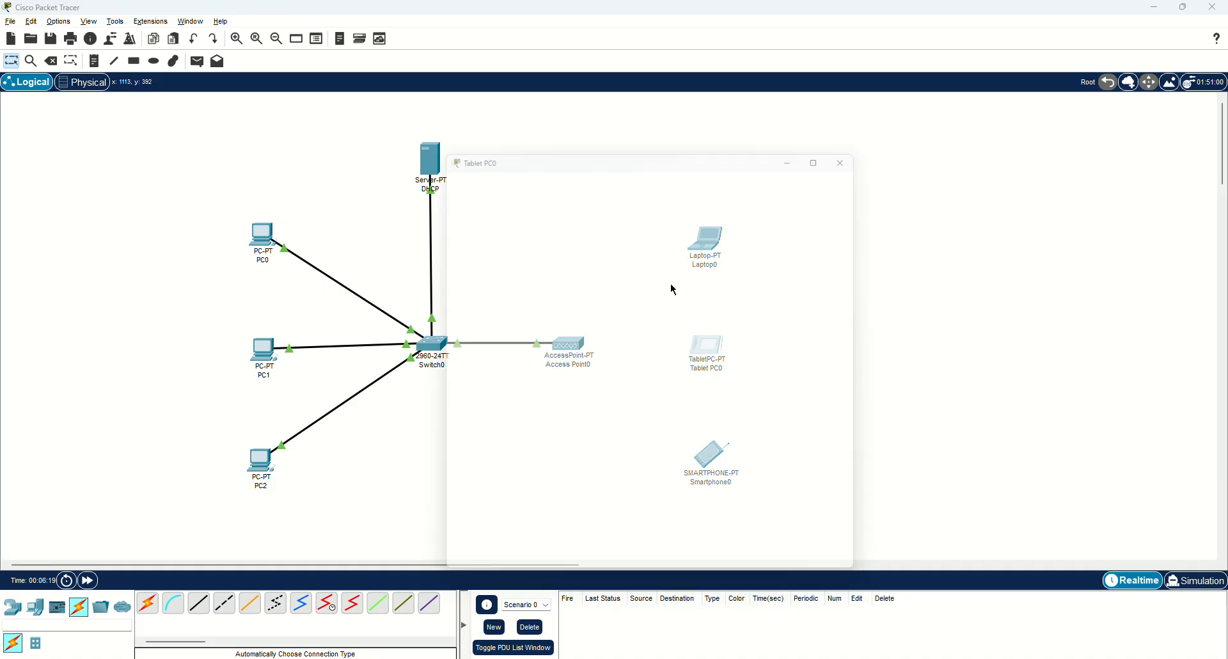
# Join Tablet PC0's Wireless0 to SSID CAUWifi with WPA2-PSK and the shared pass phrase.
pyautogui.click(486, 230)
pyautogui.click(497, 170)
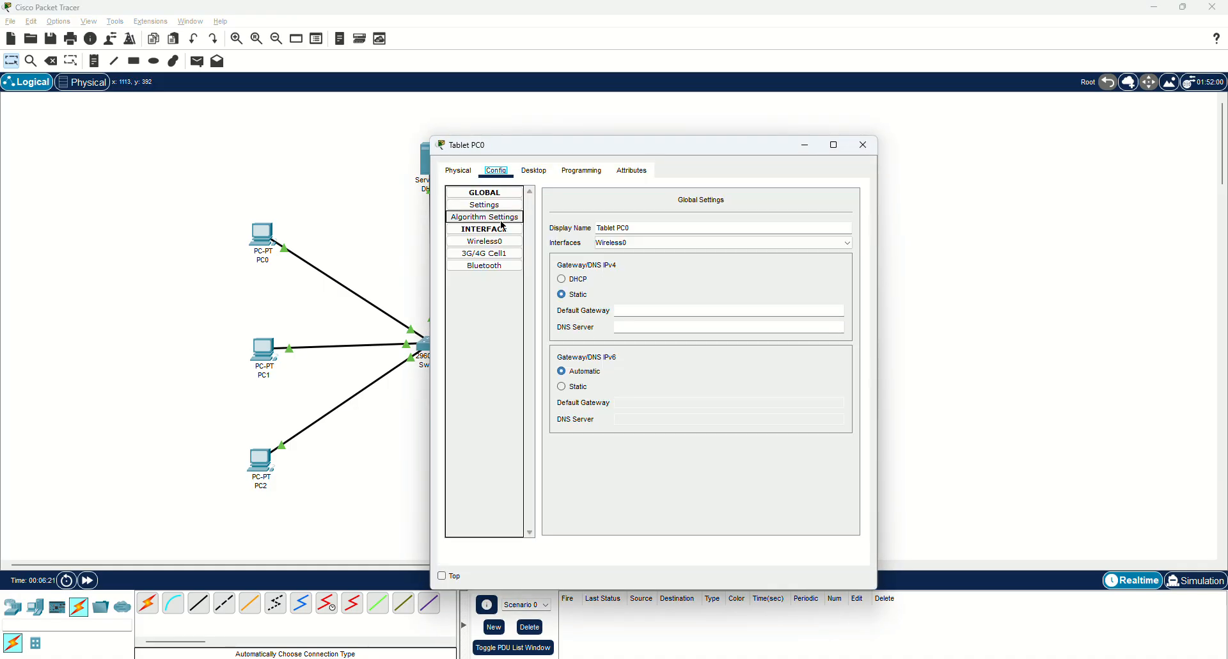
pyautogui.click(486, 241)
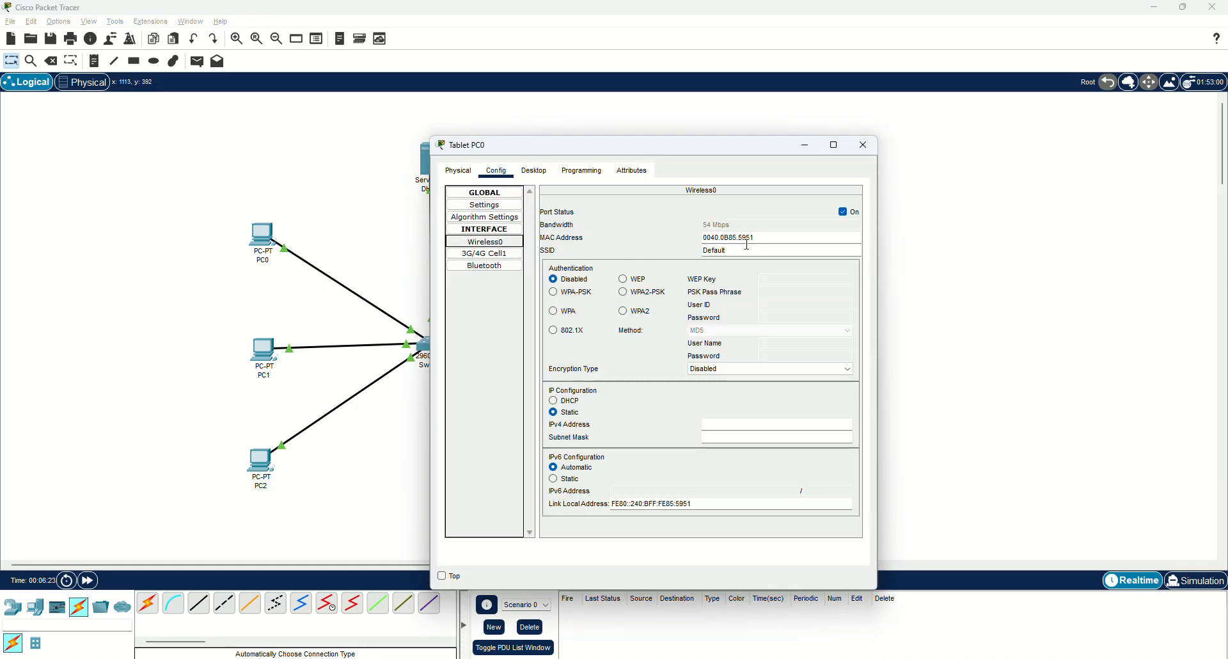
pyautogui.doubleClick(747, 248)
pyautogui.write('CAUWifi')
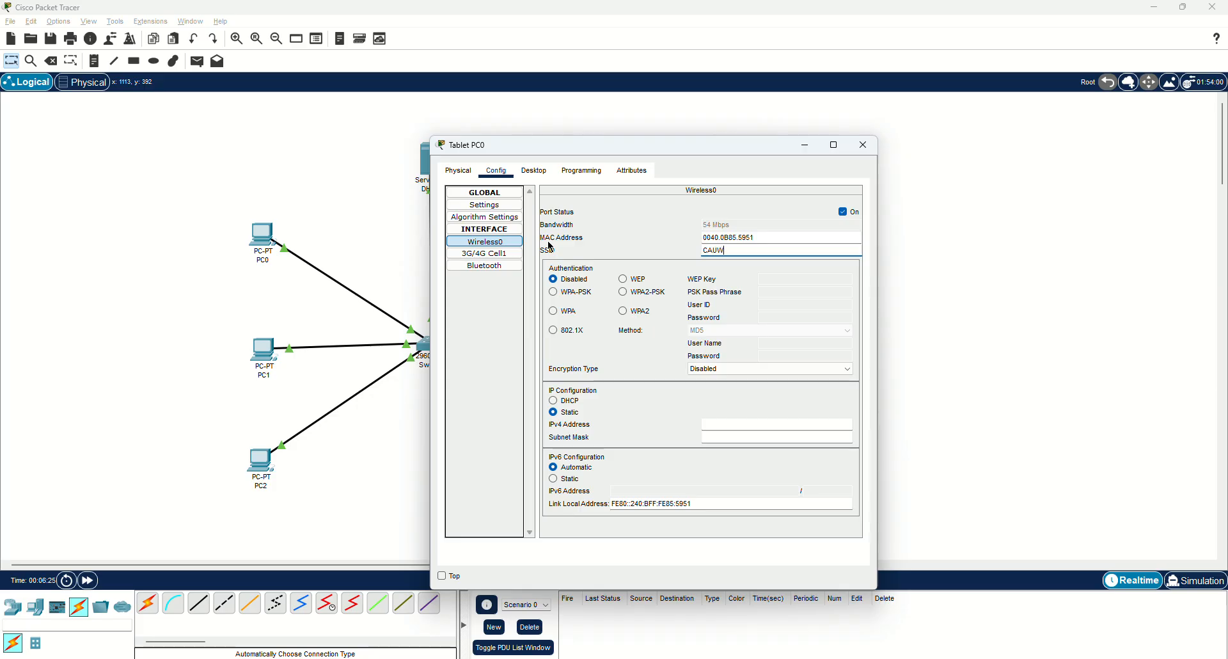
pyautogui.click(646, 293)
pyautogui.write('123456789')
pyautogui.click(863, 146)
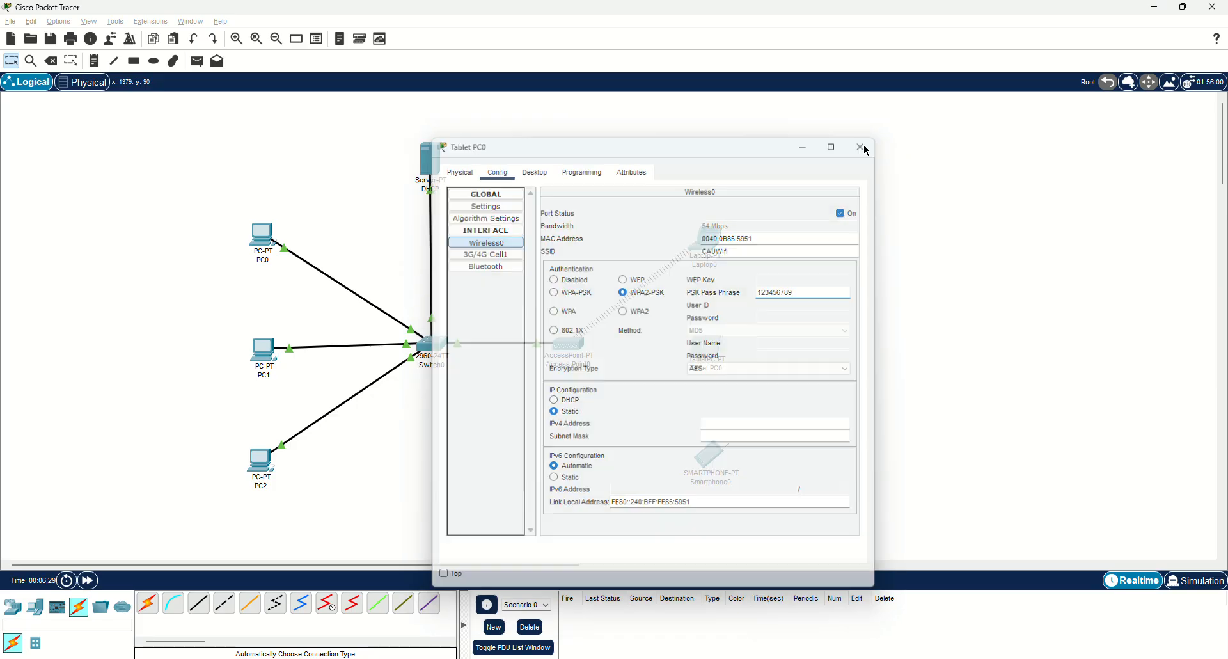
pyautogui.click(709, 455)
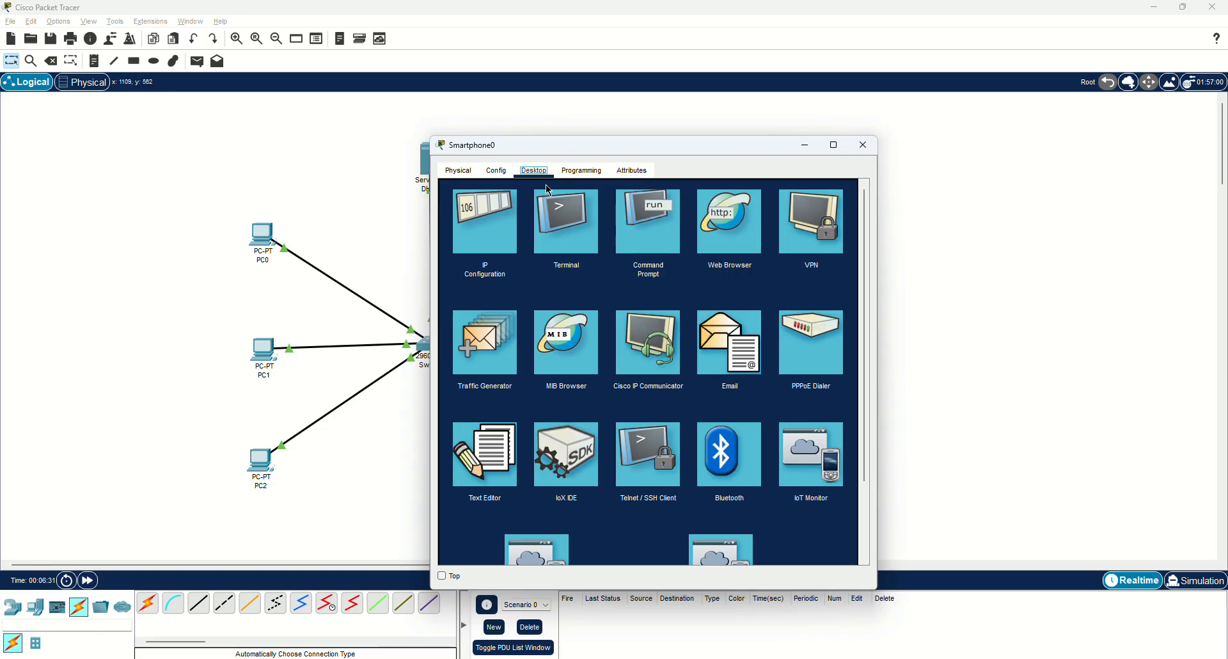
# Set Smartphone0's Wireless0 SSID to CAUWifi with WPA2-PSK and the shared pass phrase.
pyautogui.click(508, 175)
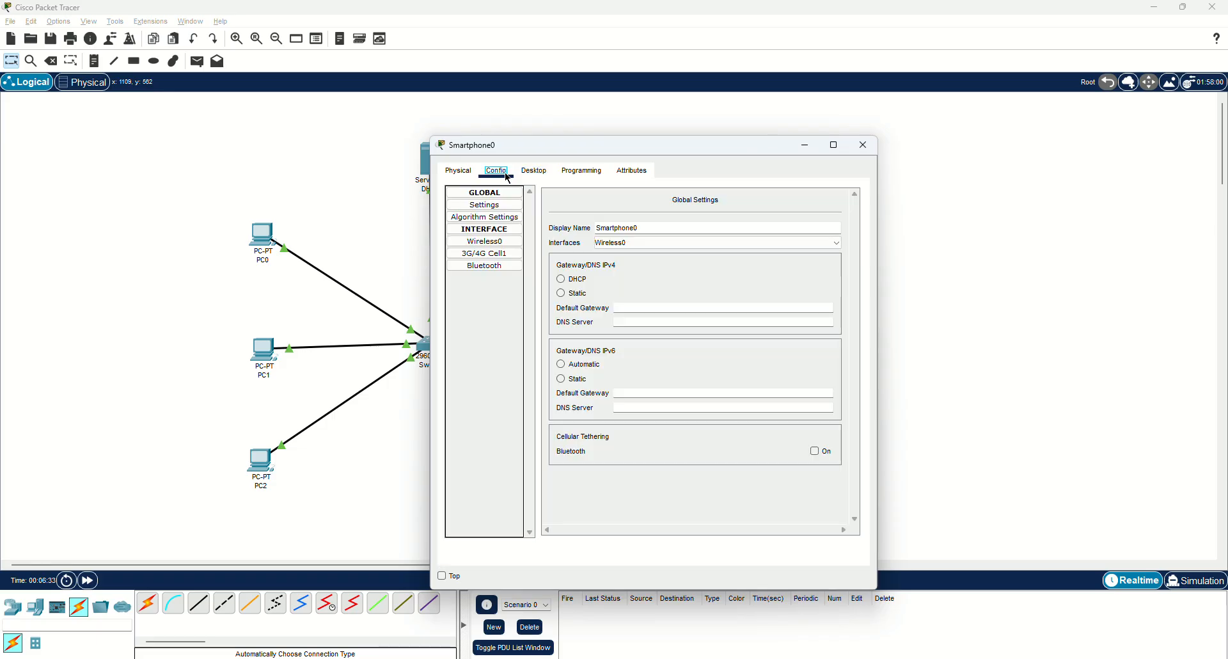
pyautogui.click(489, 241)
pyautogui.doubleClick(741, 251)
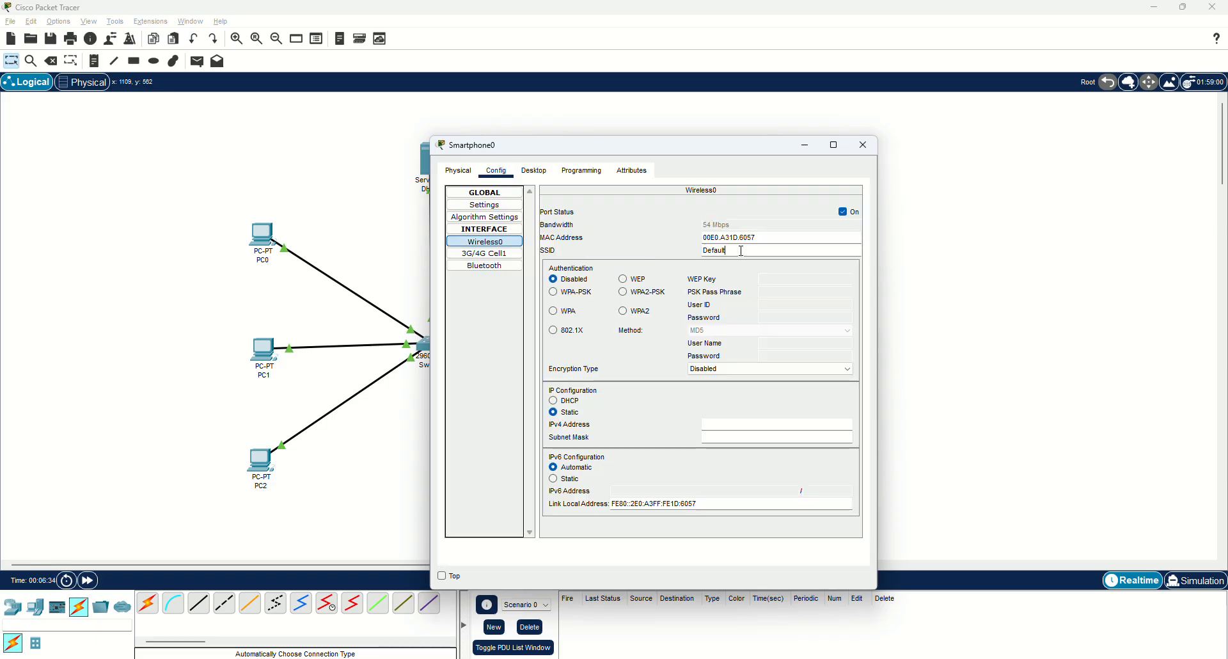
pyautogui.write('CAUWifi')
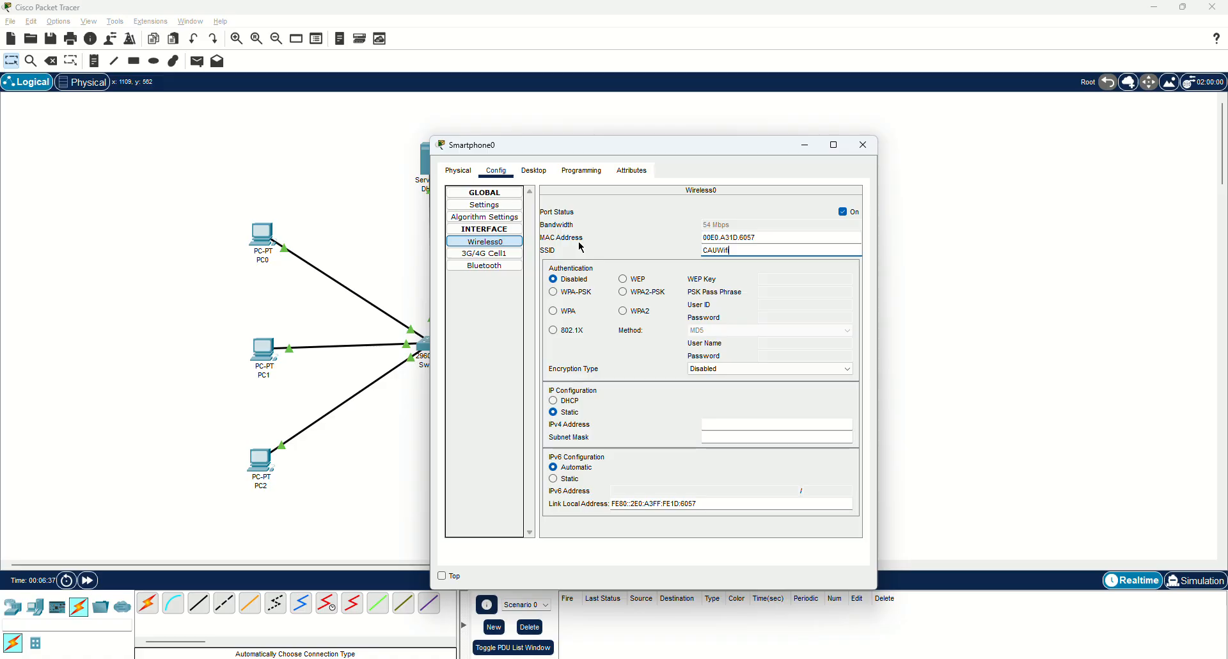
pyautogui.click(623, 291)
pyautogui.click(768, 292)
pyautogui.write('123456789')
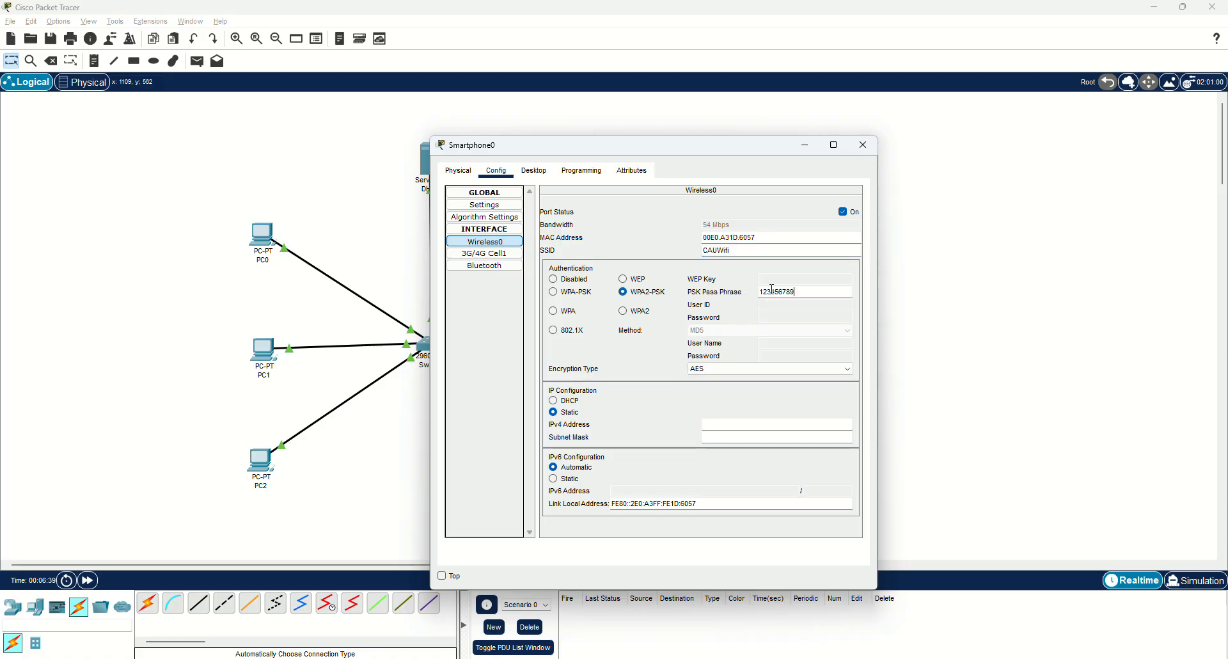
pyautogui.click(866, 152)
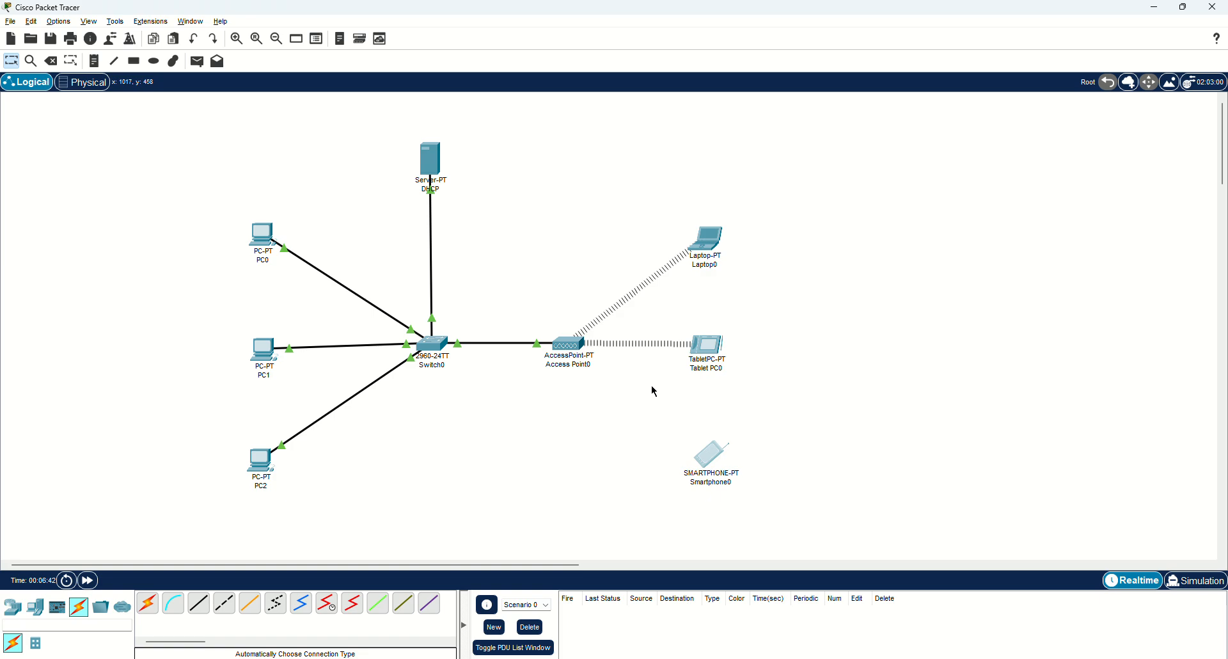
# Check Laptop0's IP configuration and nudge the DHCP server slightly higher in the topology.
pyautogui.click(706, 243)
pyautogui.click(538, 171)
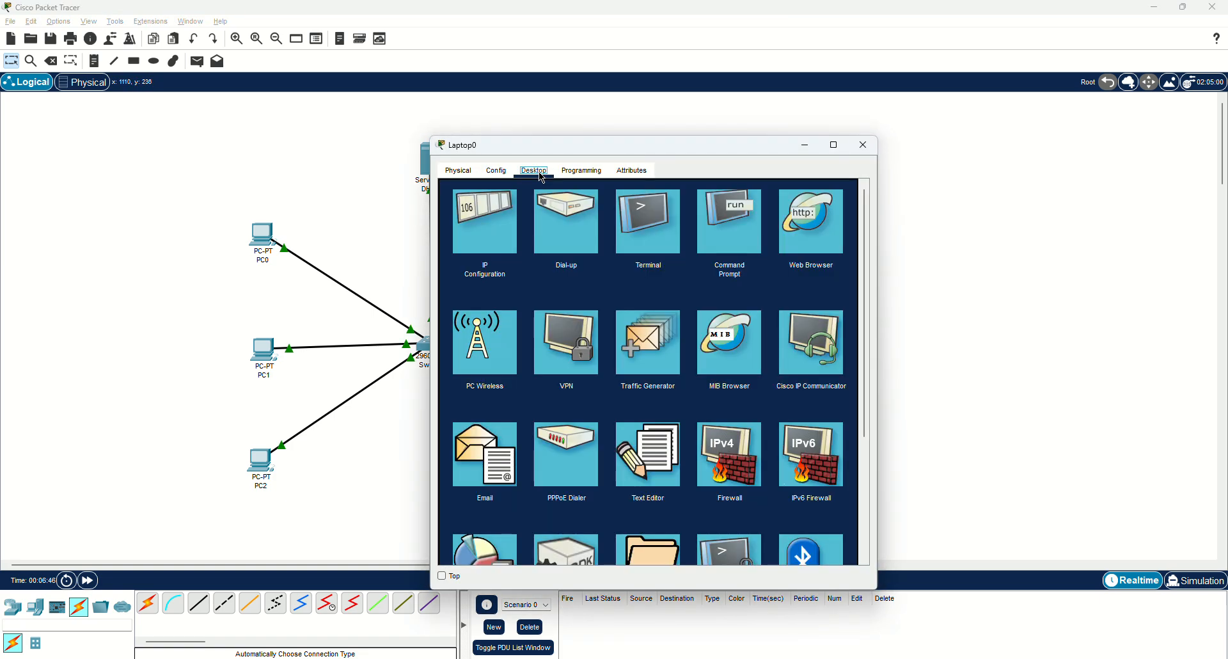
pyautogui.click(486, 234)
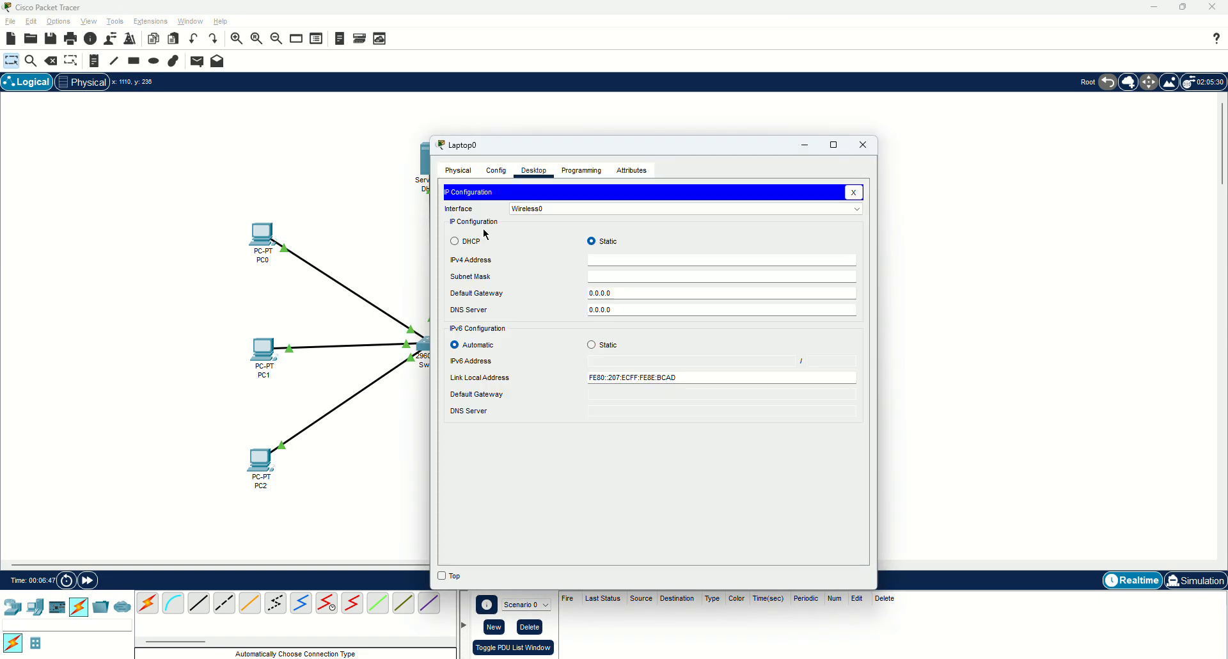
pyautogui.click(862, 144)
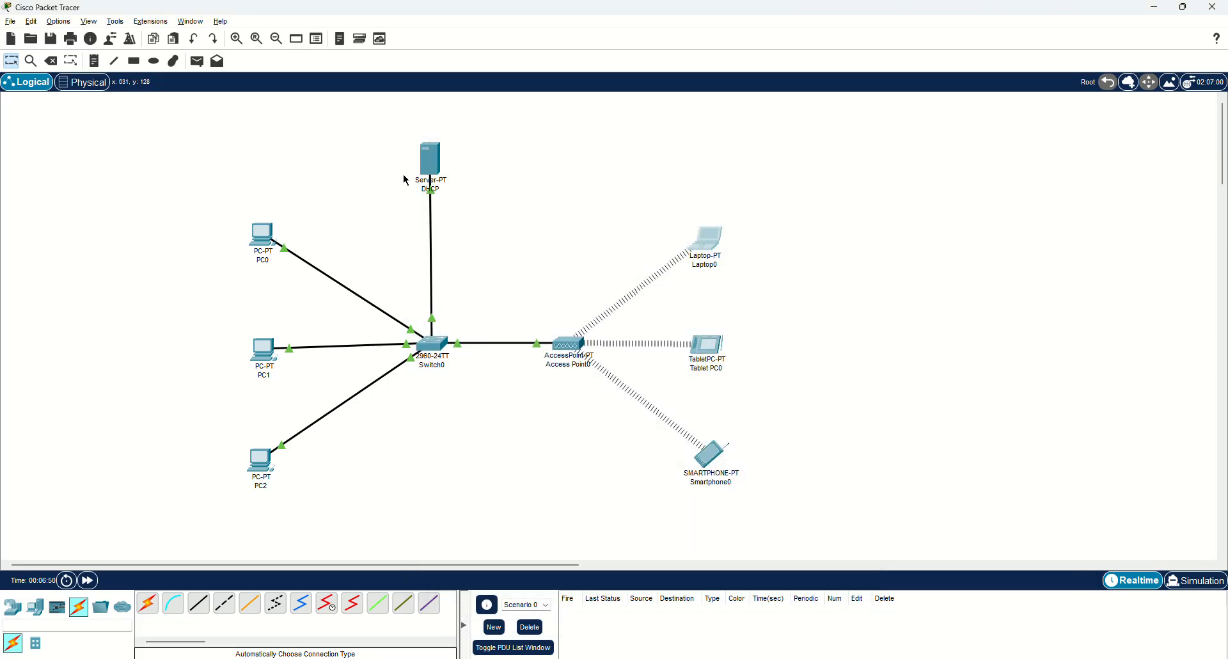
pyautogui.moveTo(436, 168); pyautogui.dragTo(439, 152)
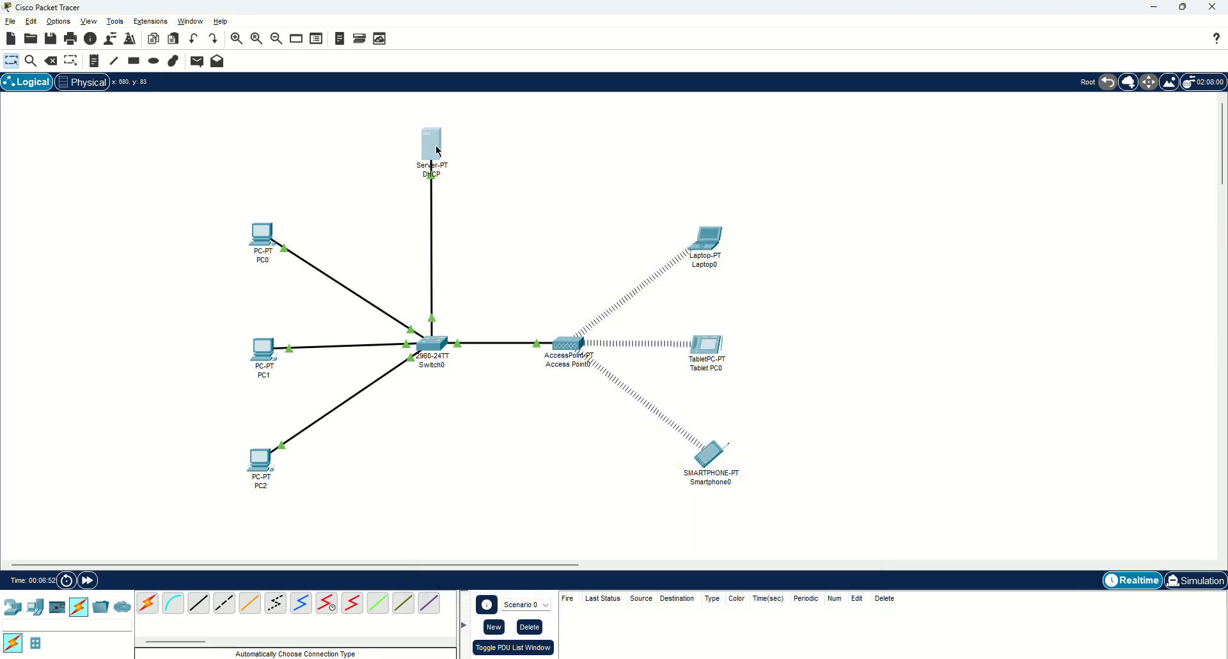
# Inspect PC0's IP configuration on its Desktop tab.
pyautogui.click(262, 235)
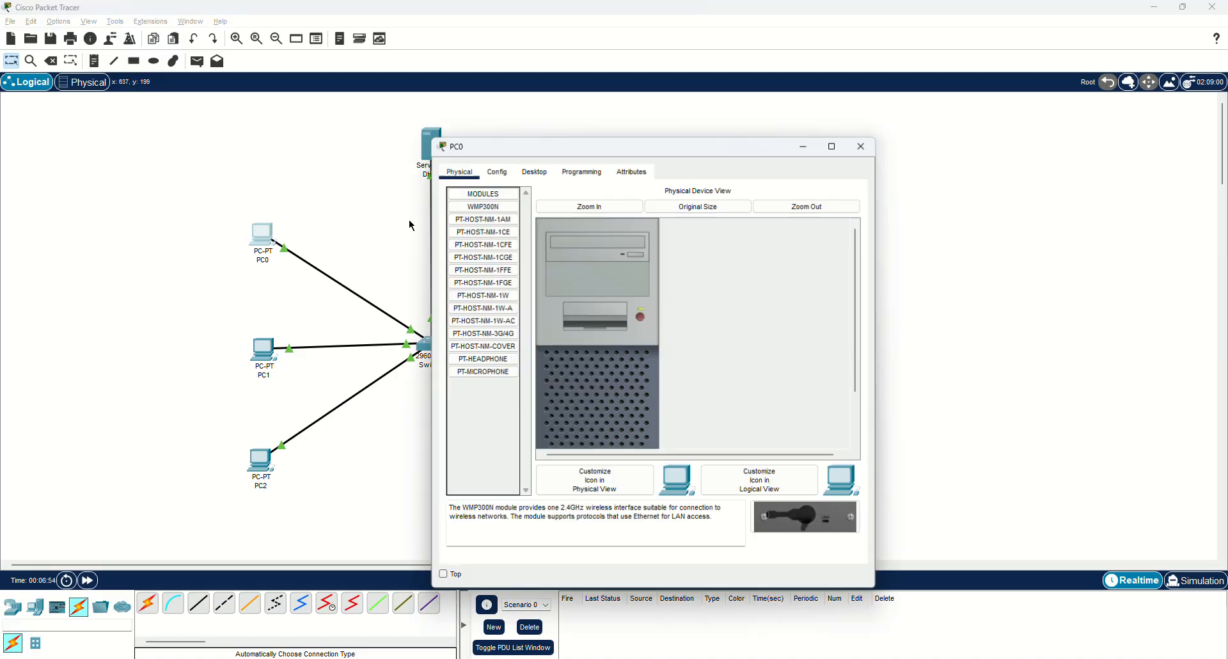
pyautogui.click(510, 173)
pyautogui.click(533, 171)
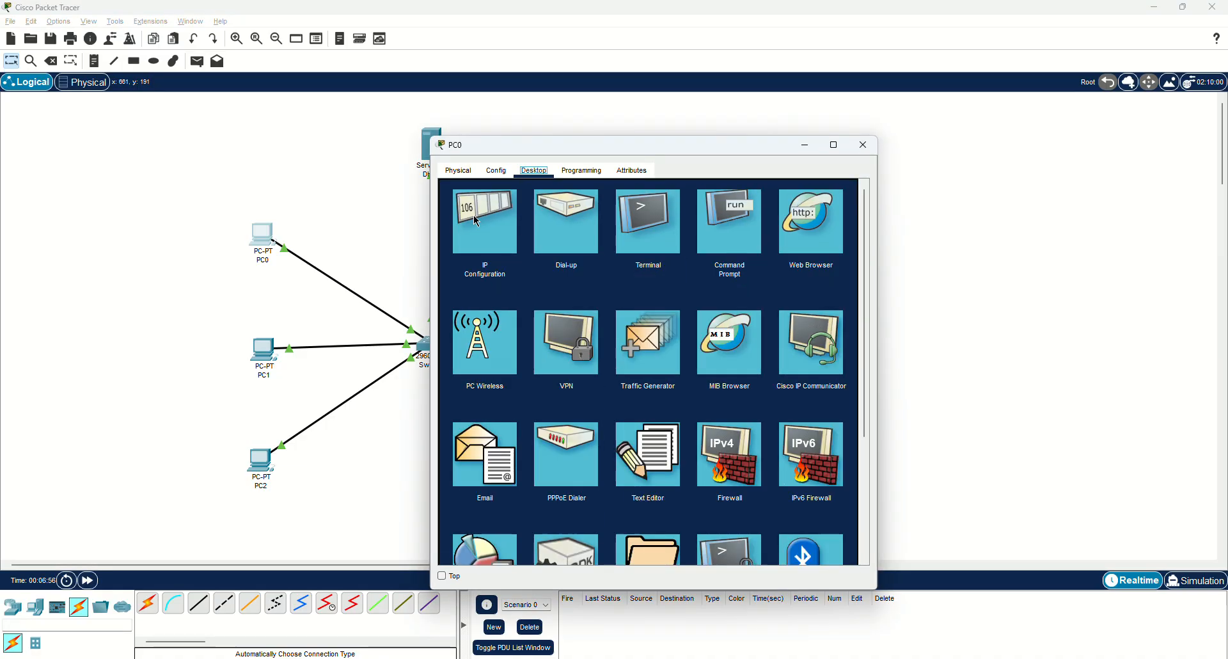
pyautogui.click(474, 215)
pyautogui.click(861, 148)
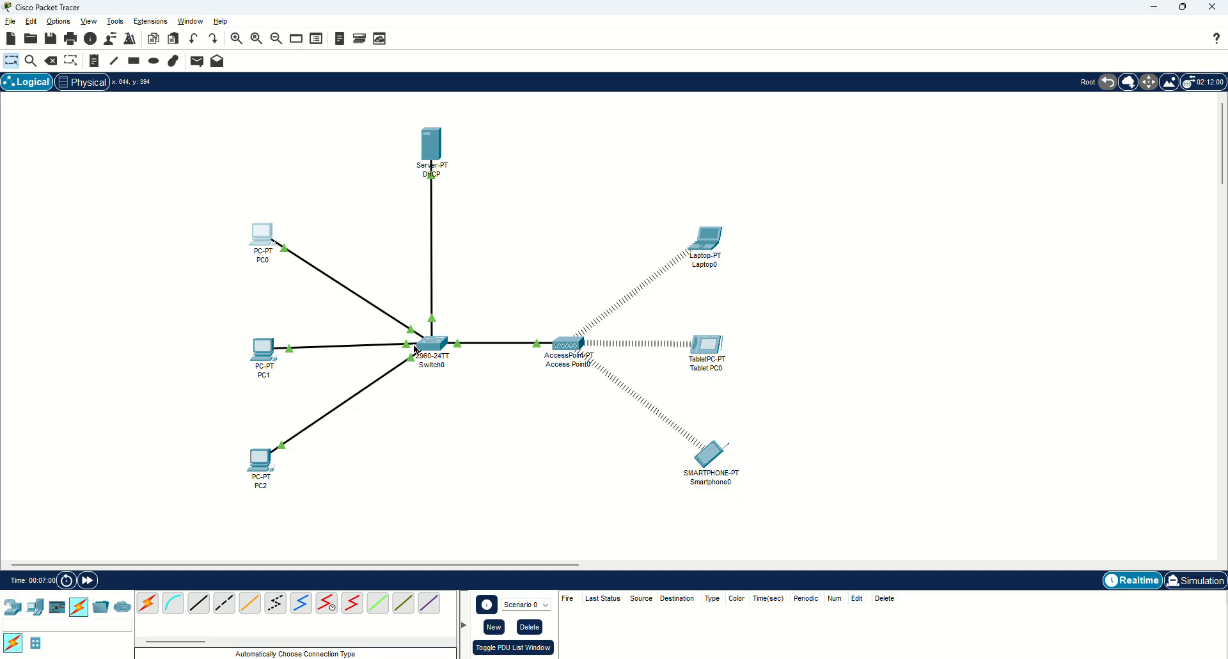
pyautogui.click(82, 82)
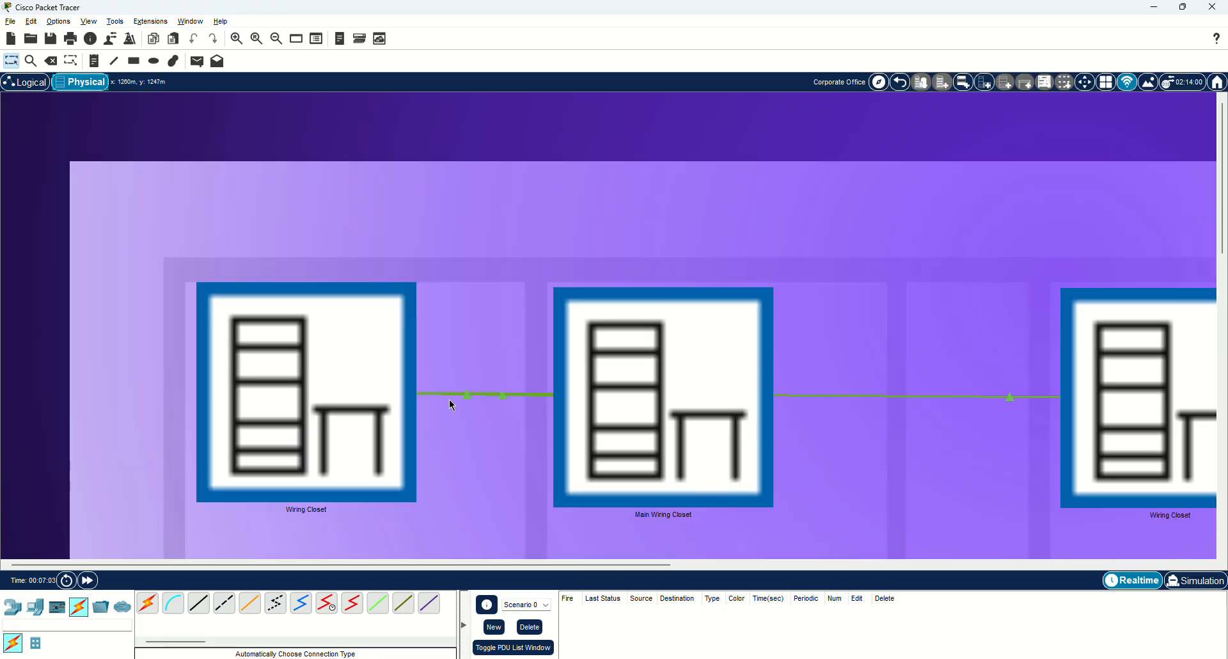
pyautogui.click(641, 396)
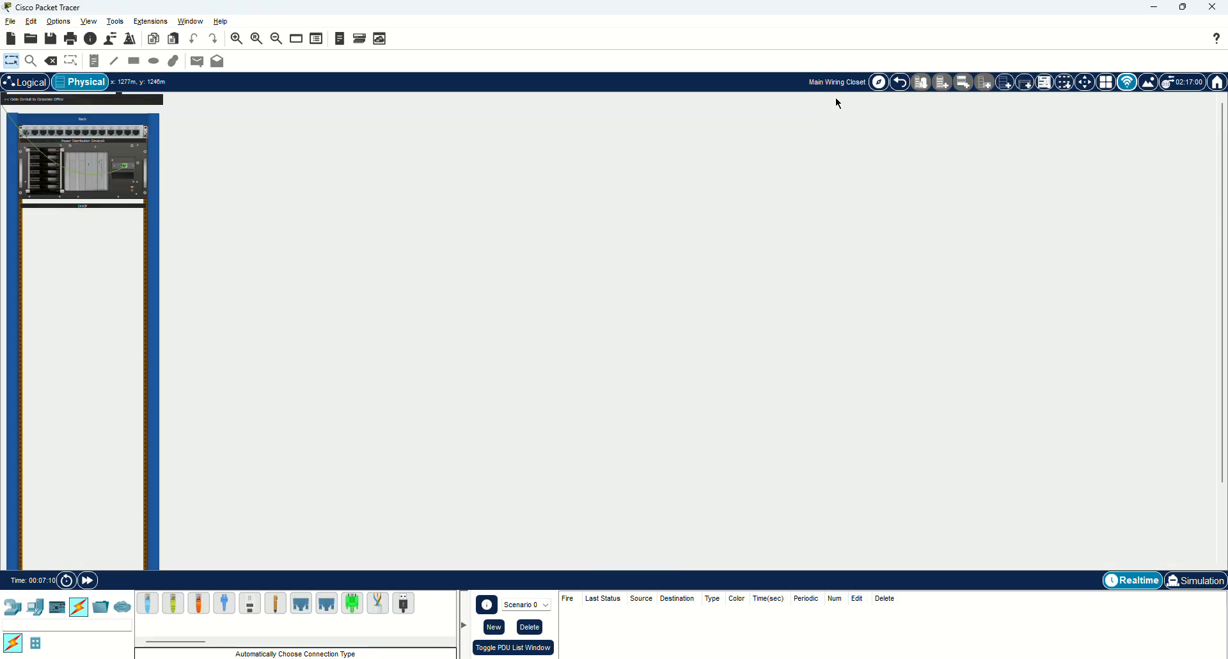
pyautogui.click(901, 81)
pyautogui.click(343, 334)
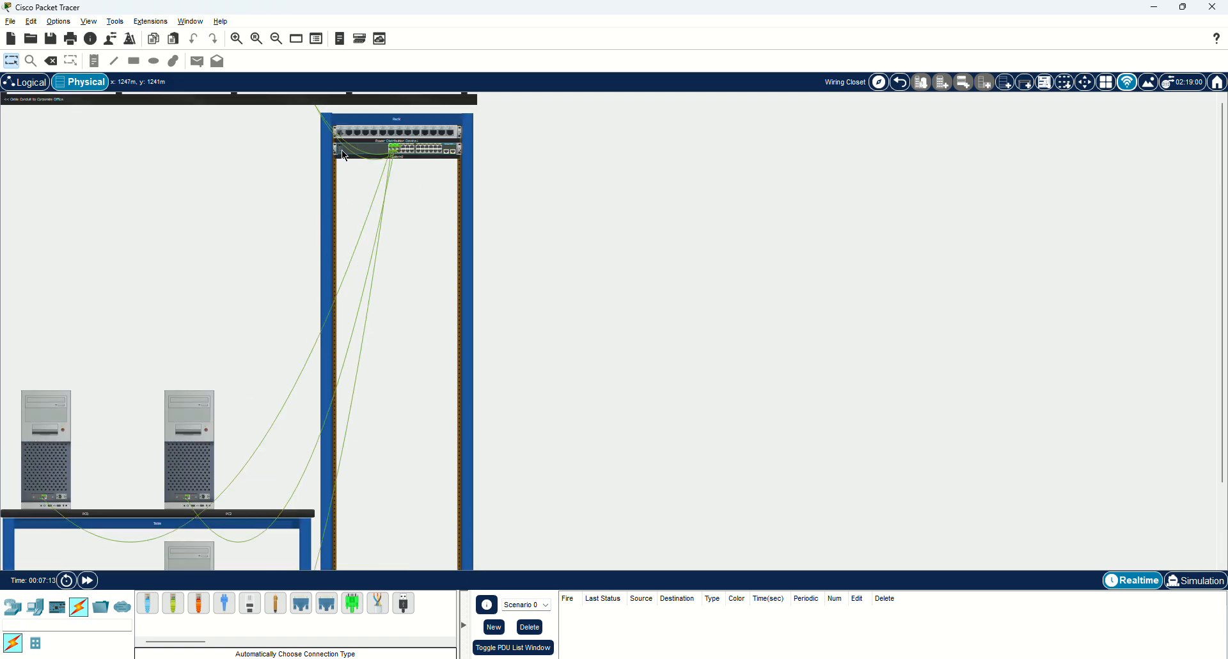
pyautogui.click(901, 82)
pyautogui.click(1077, 332)
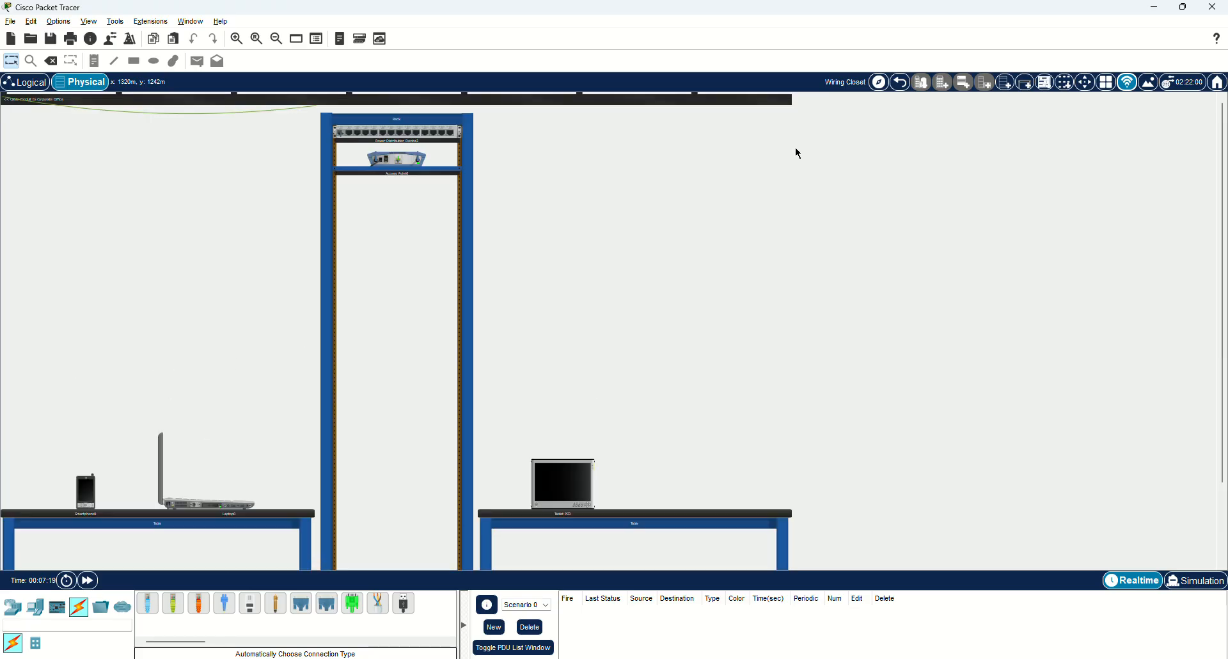
pyautogui.click(899, 83)
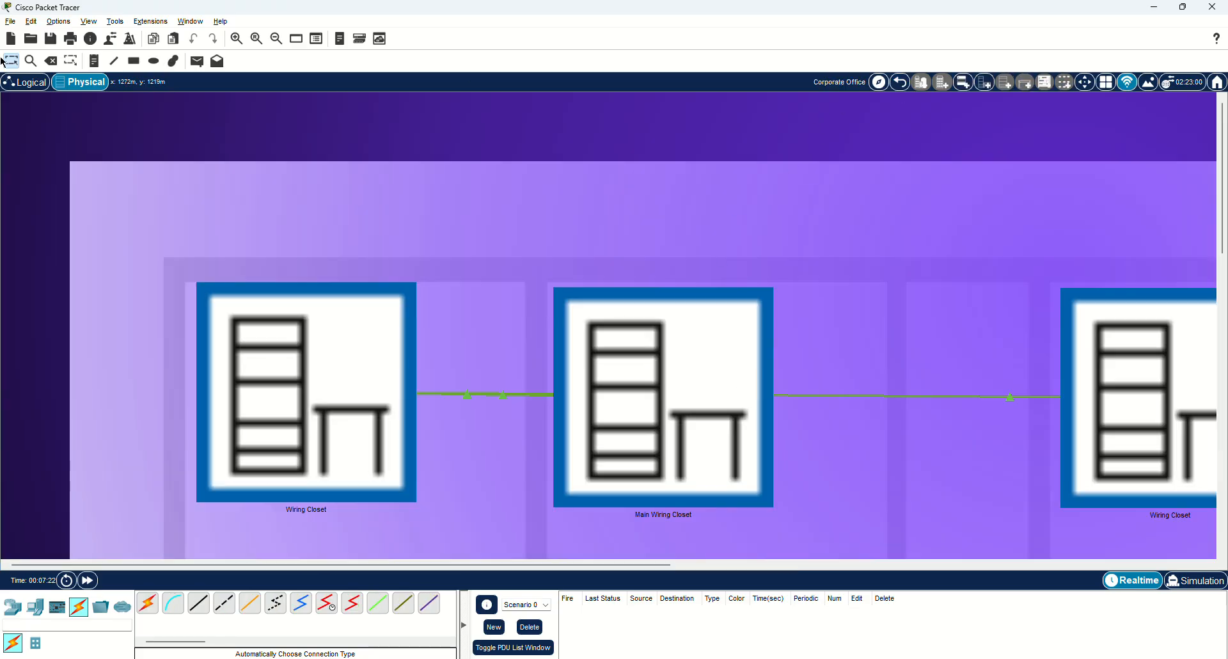
pyautogui.click(13, 85)
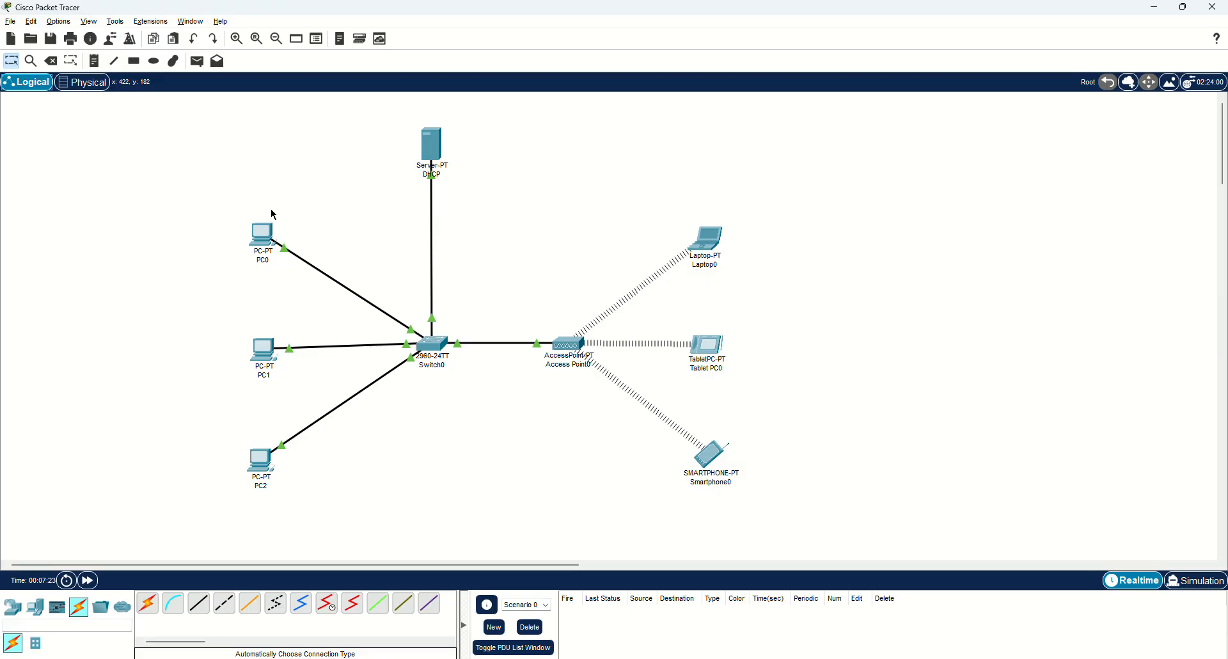
# Assign the DHCP server static IP 192.168.1.1 with subnet mask 255.255.255.0.
pyautogui.click(432, 148)
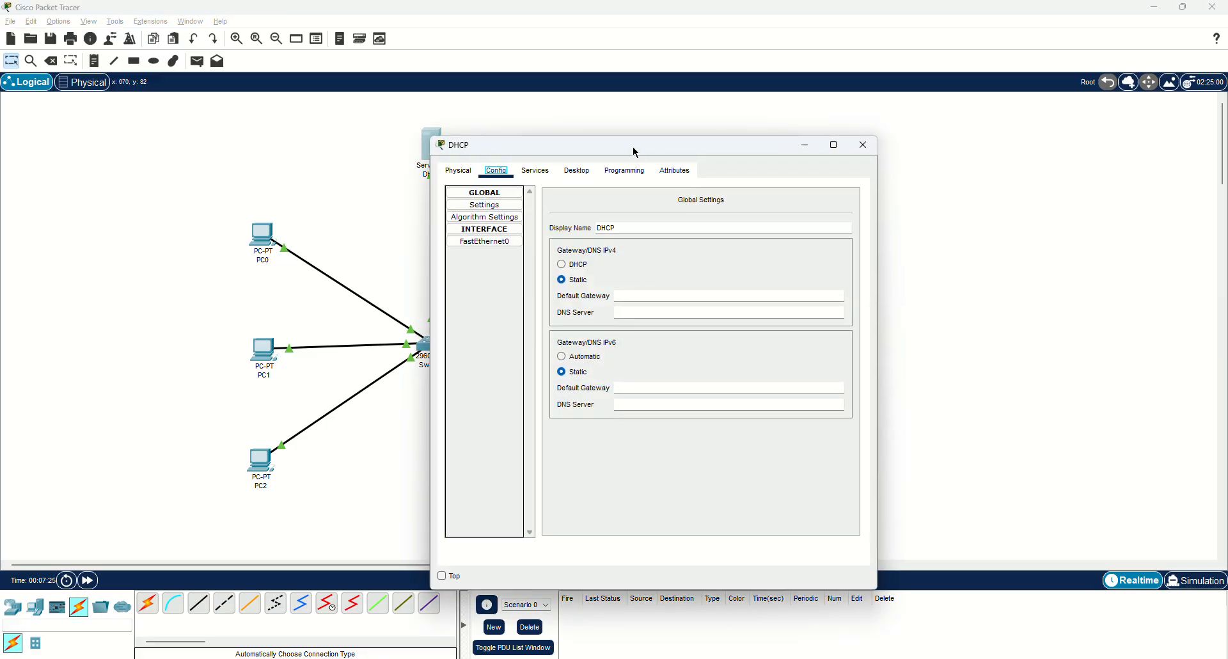
pyautogui.moveTo(635, 152); pyautogui.dragTo(922, 128)
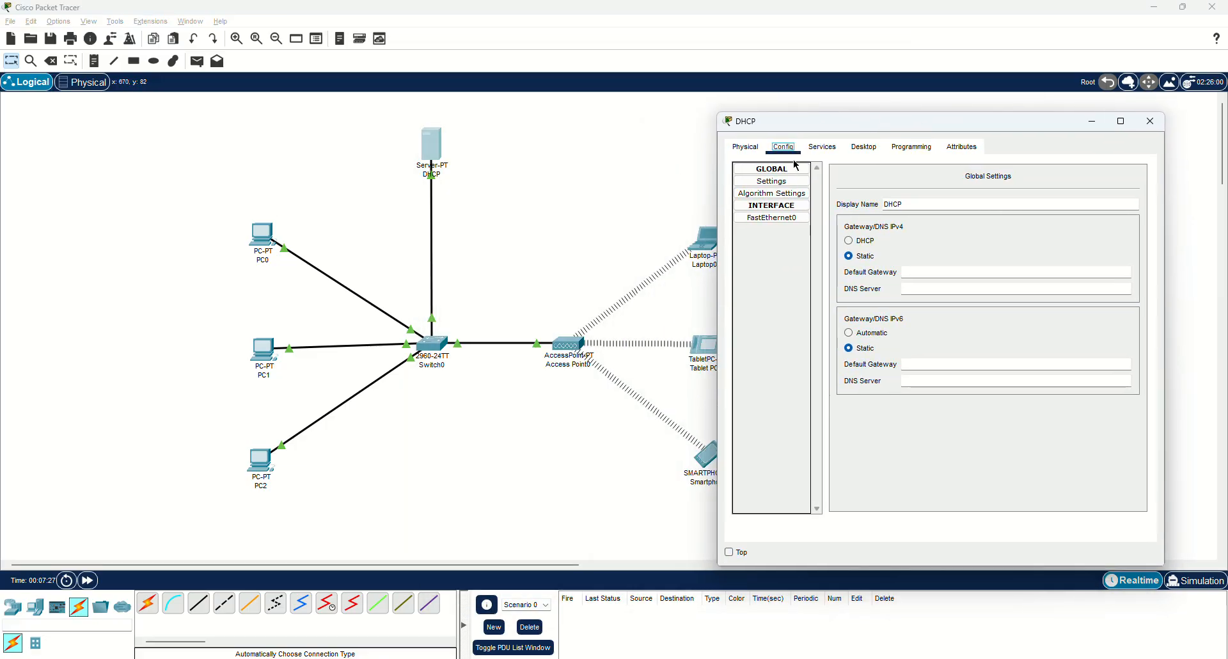
pyautogui.click(821, 148)
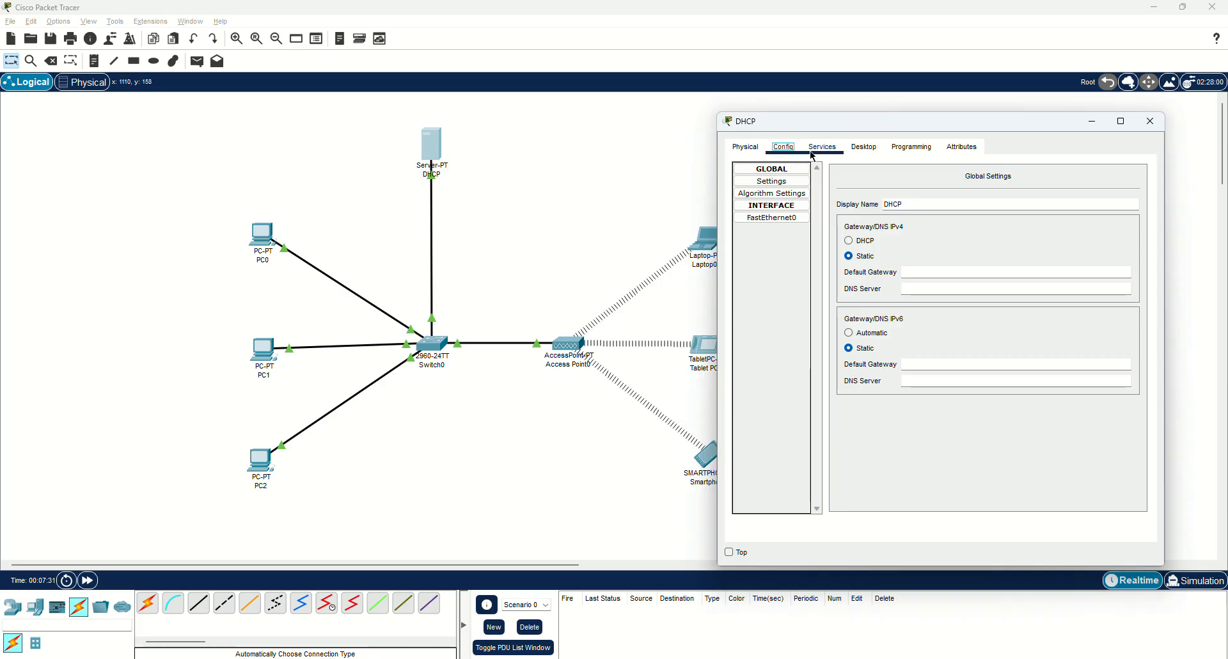
pyautogui.click(831, 153)
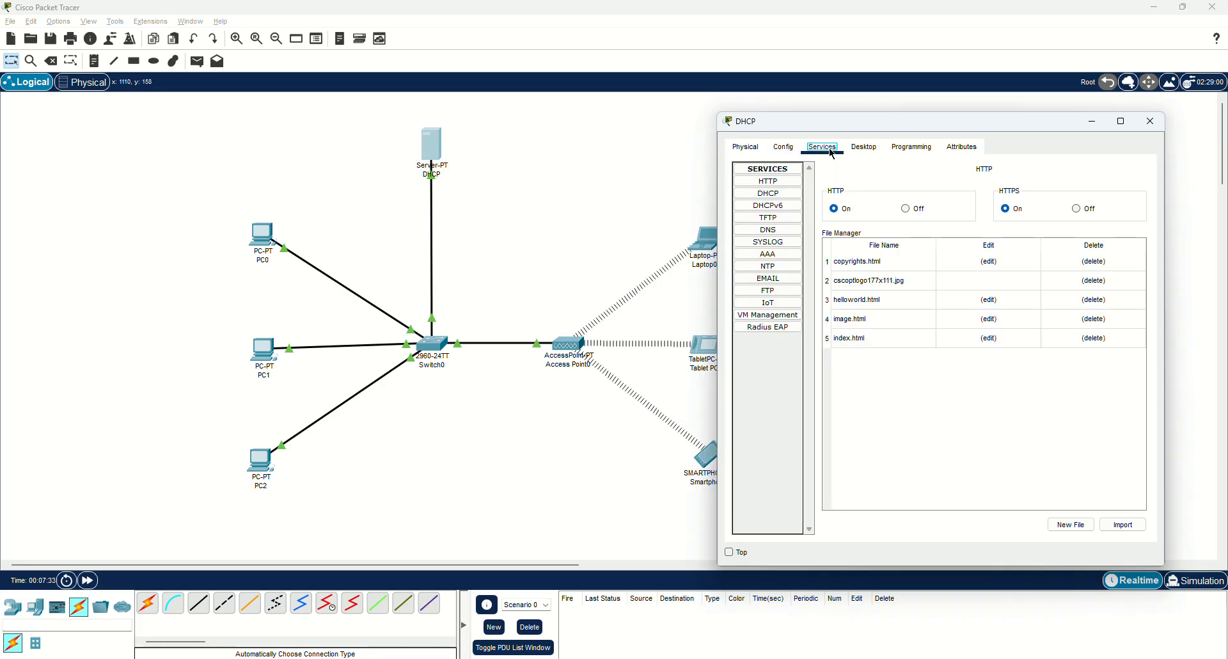
pyautogui.click(863, 147)
pyautogui.click(742, 203)
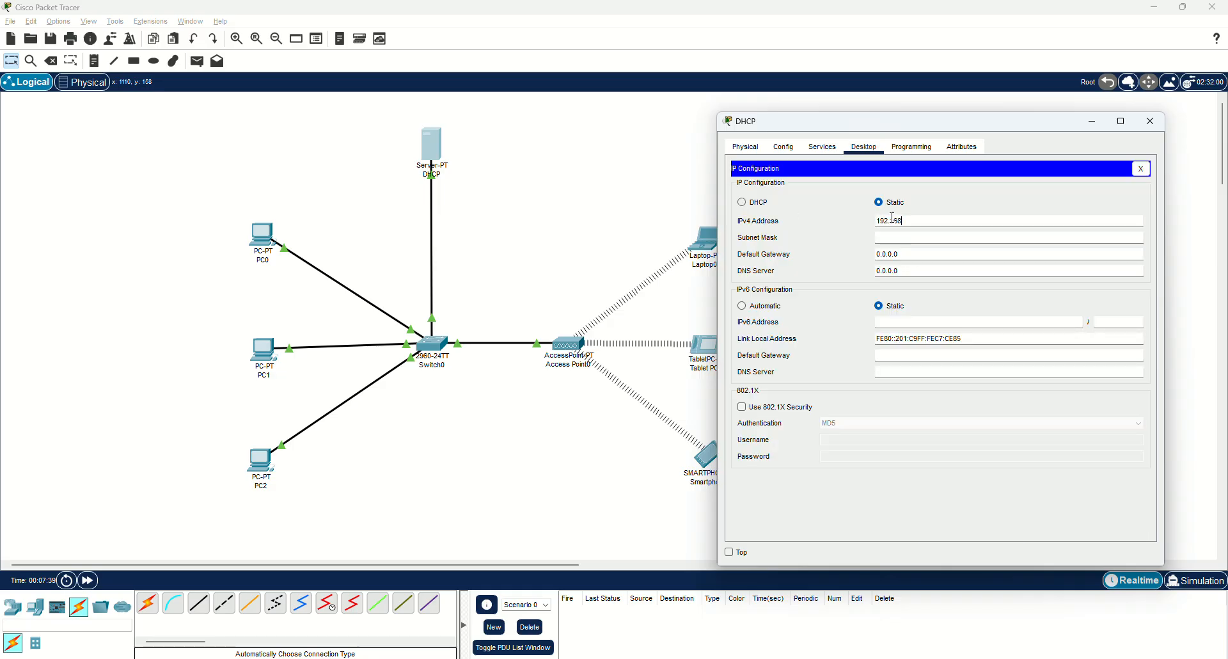
pyautogui.press('Return')
# Turn off the server's HTTP, HTTPS, TFTP and Syslog services.
pyautogui.click(826, 148)
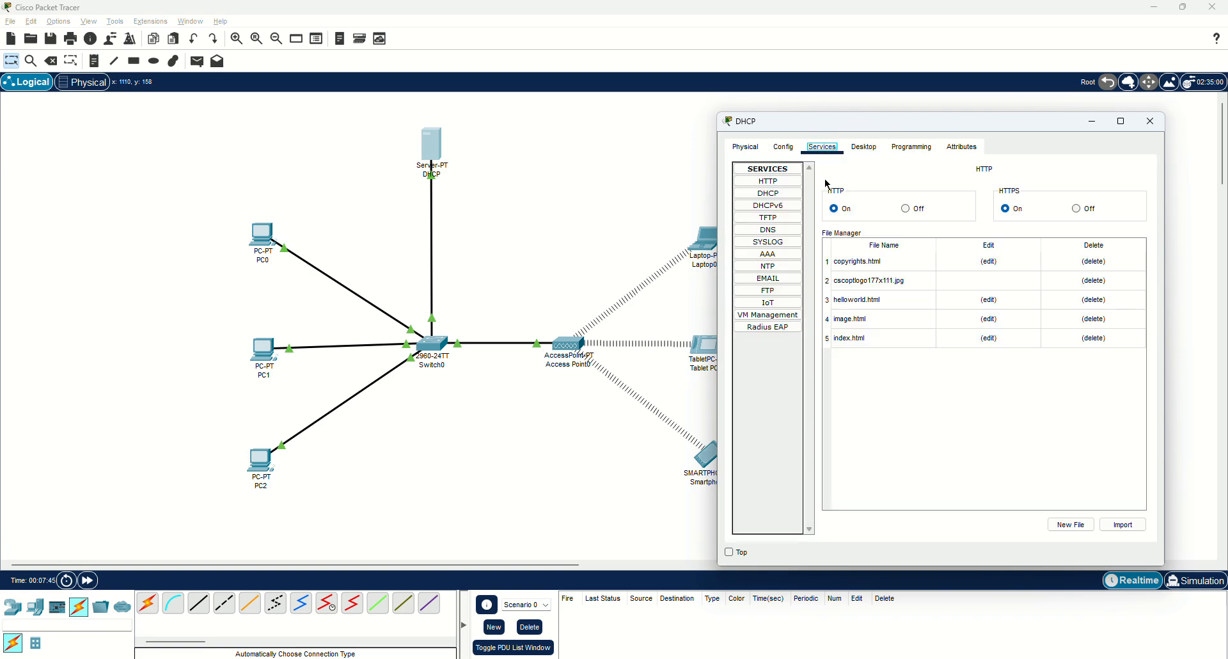
pyautogui.click(768, 193)
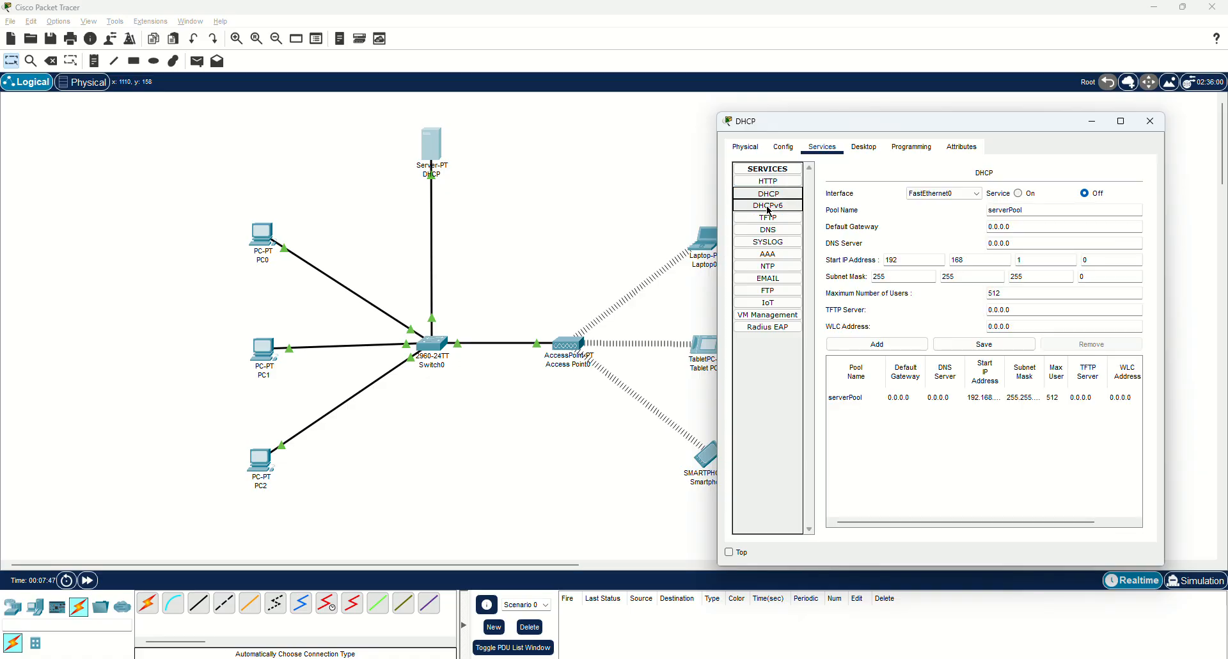
pyautogui.click(769, 205)
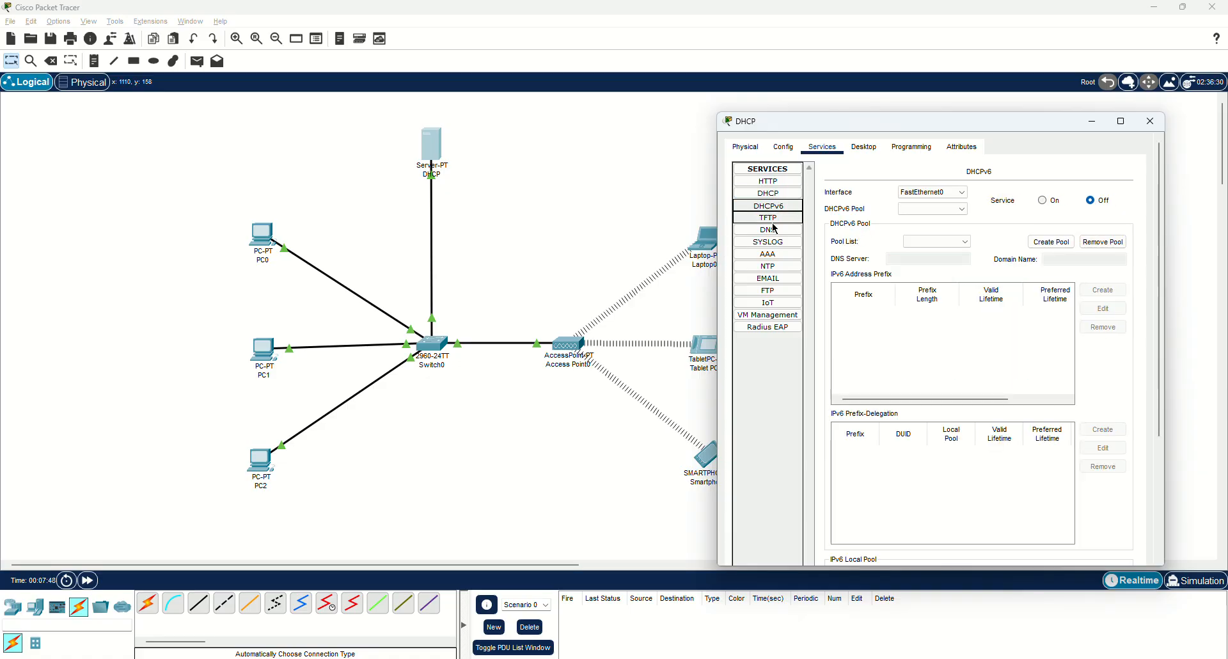
pyautogui.click(774, 183)
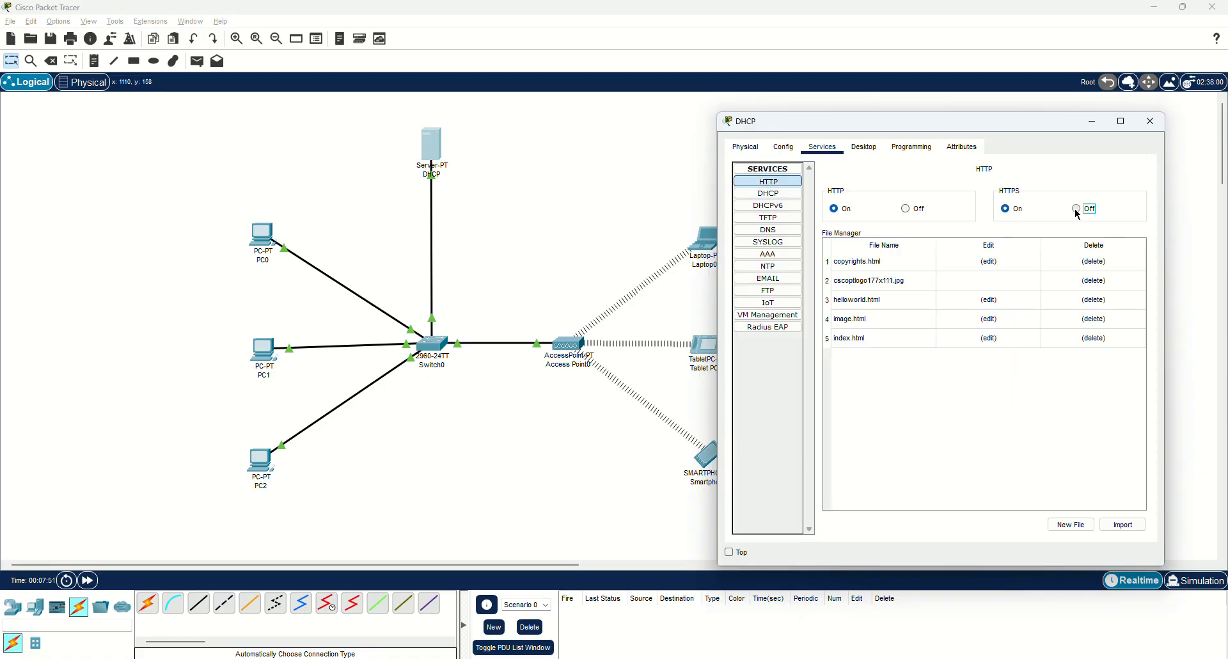
pyautogui.click(1076, 209)
pyautogui.click(906, 209)
pyautogui.click(787, 204)
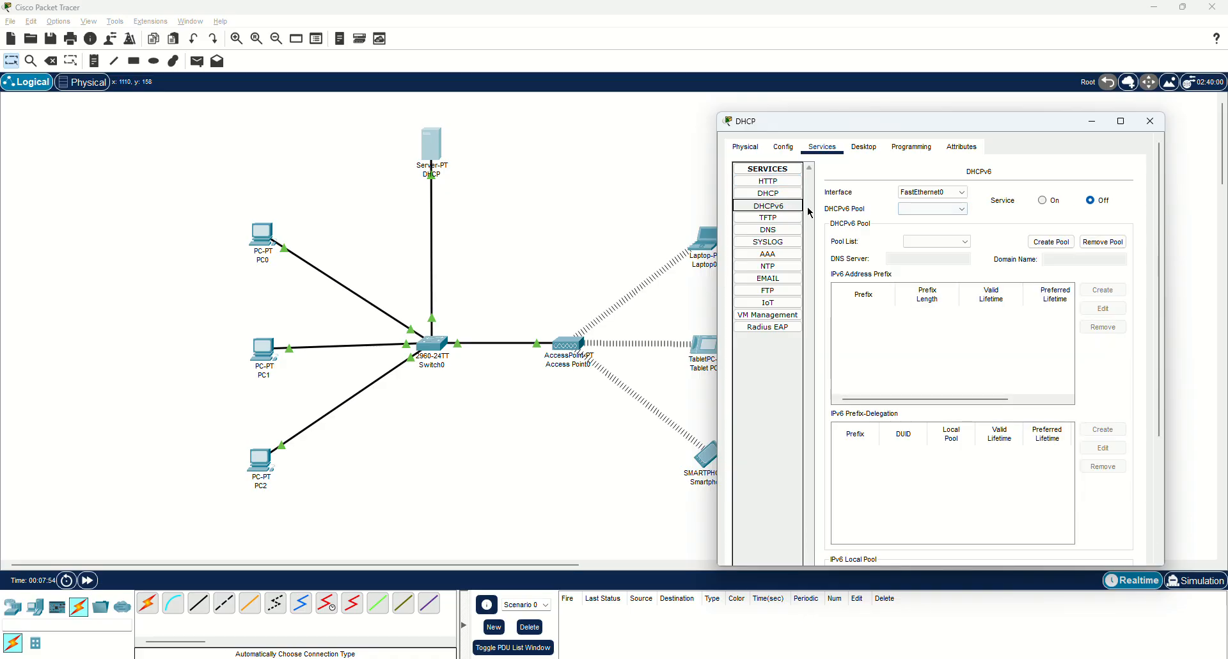
pyautogui.click(771, 217)
pyautogui.click(1123, 194)
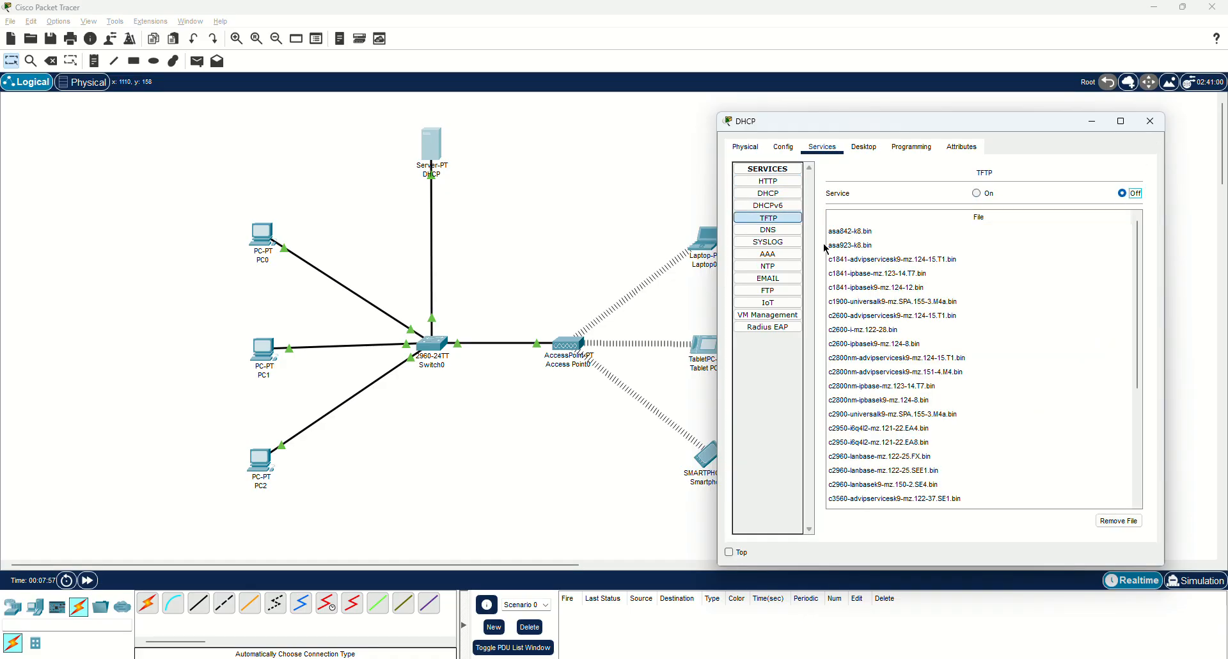
pyautogui.click(776, 231)
pyautogui.click(782, 243)
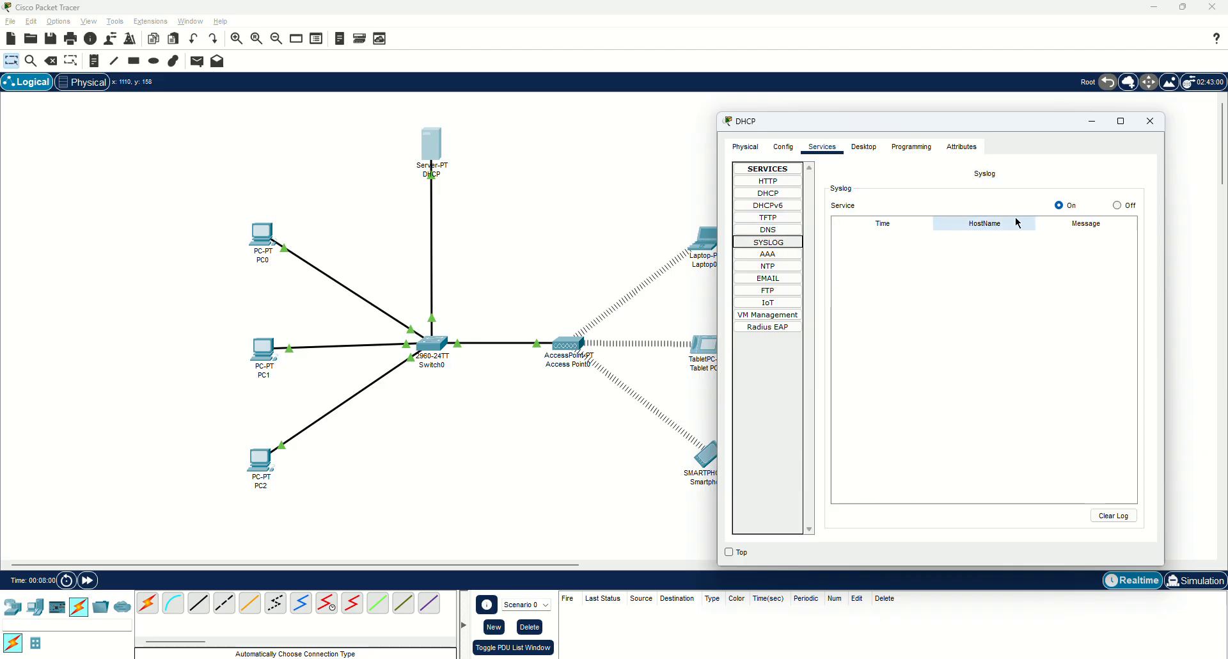
pyautogui.click(1125, 205)
# Turn off the server's NTP, SMTP/POP3 email, FTP and VM Management services.
pyautogui.click(794, 257)
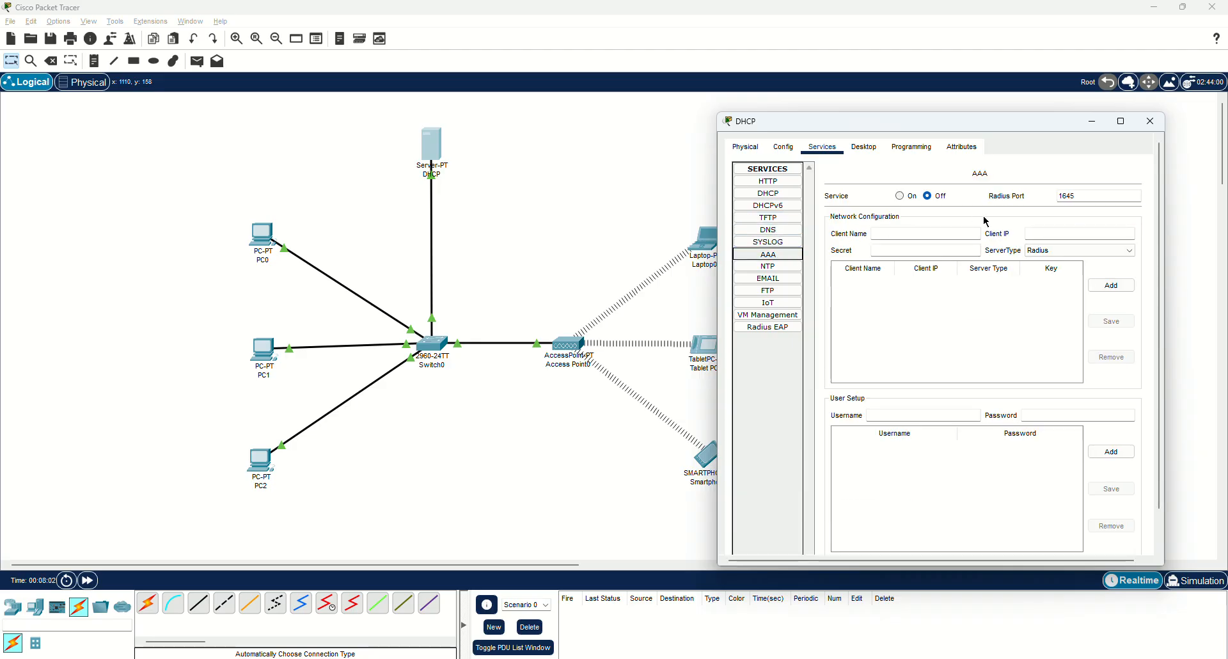
pyautogui.click(757, 267)
pyautogui.click(1130, 190)
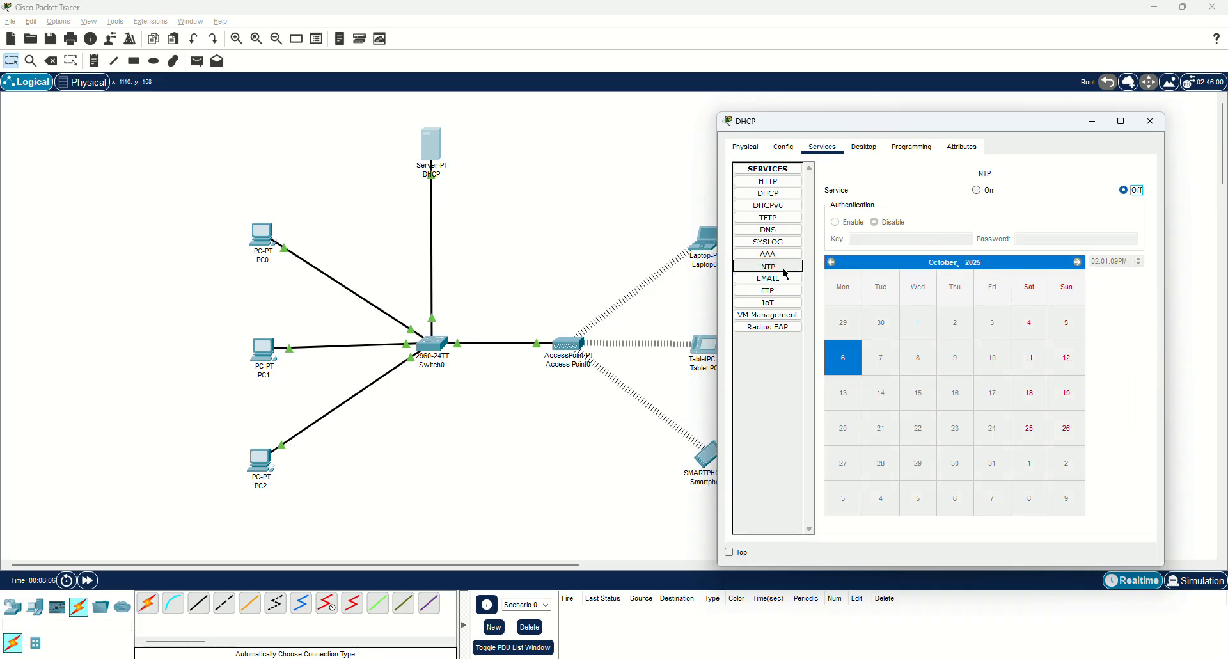
pyautogui.click(784, 278)
pyautogui.click(1069, 207)
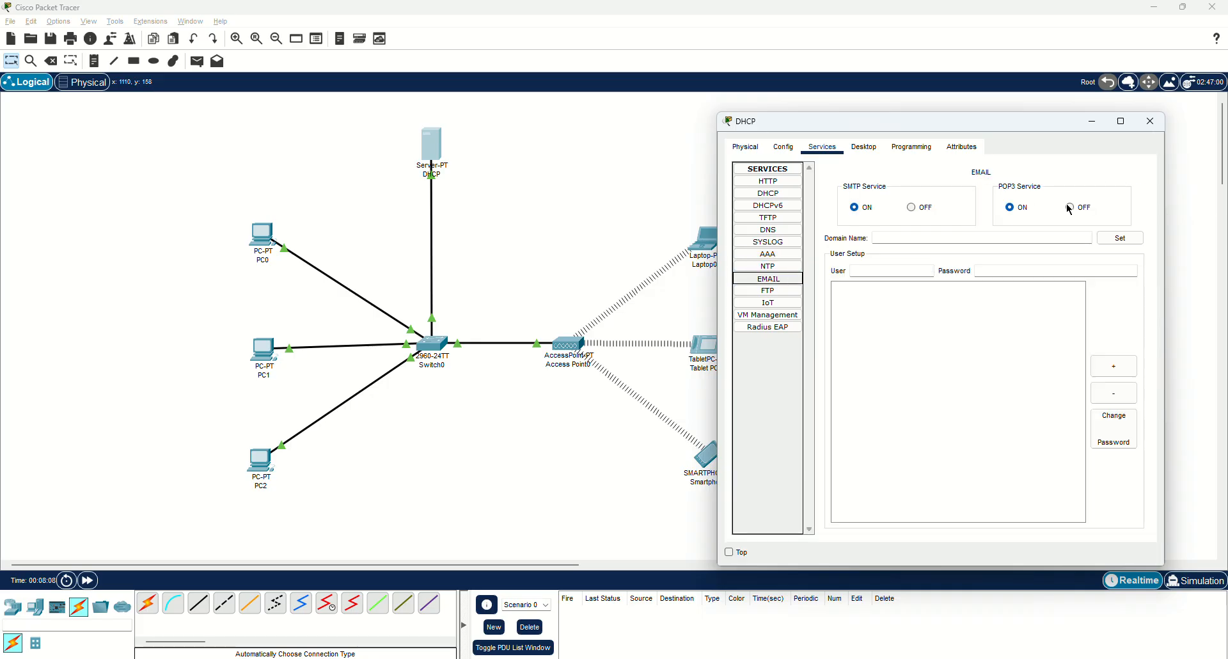
pyautogui.click(913, 208)
pyautogui.click(768, 290)
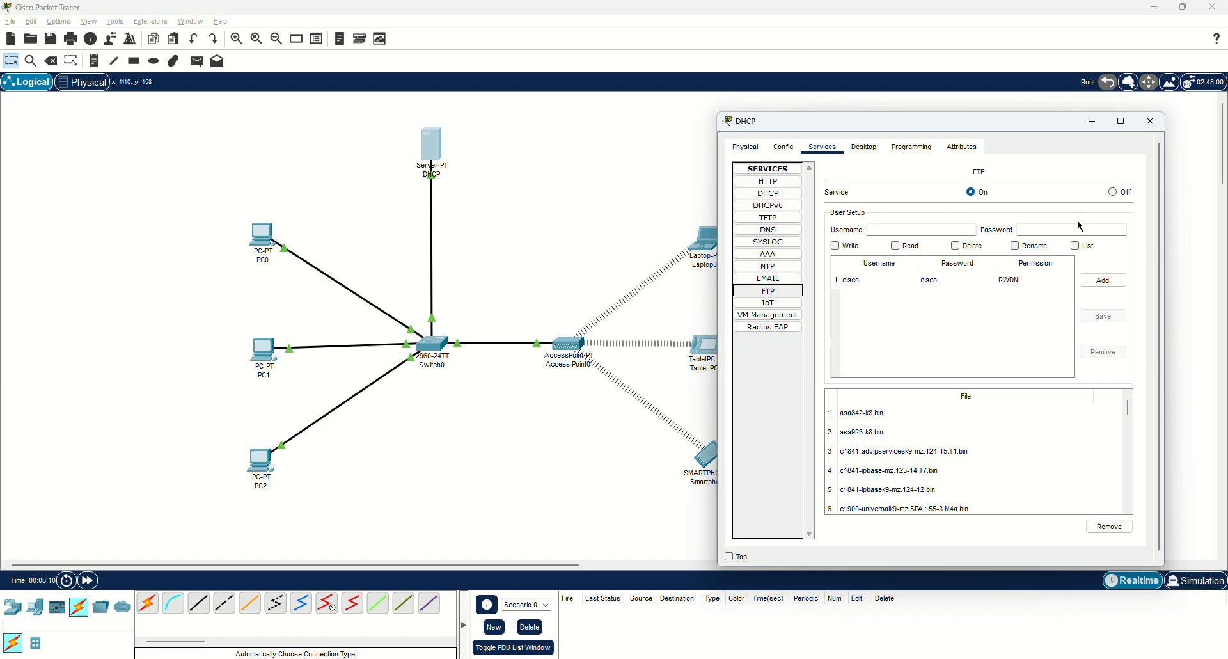
pyautogui.click(1113, 192)
pyautogui.click(770, 302)
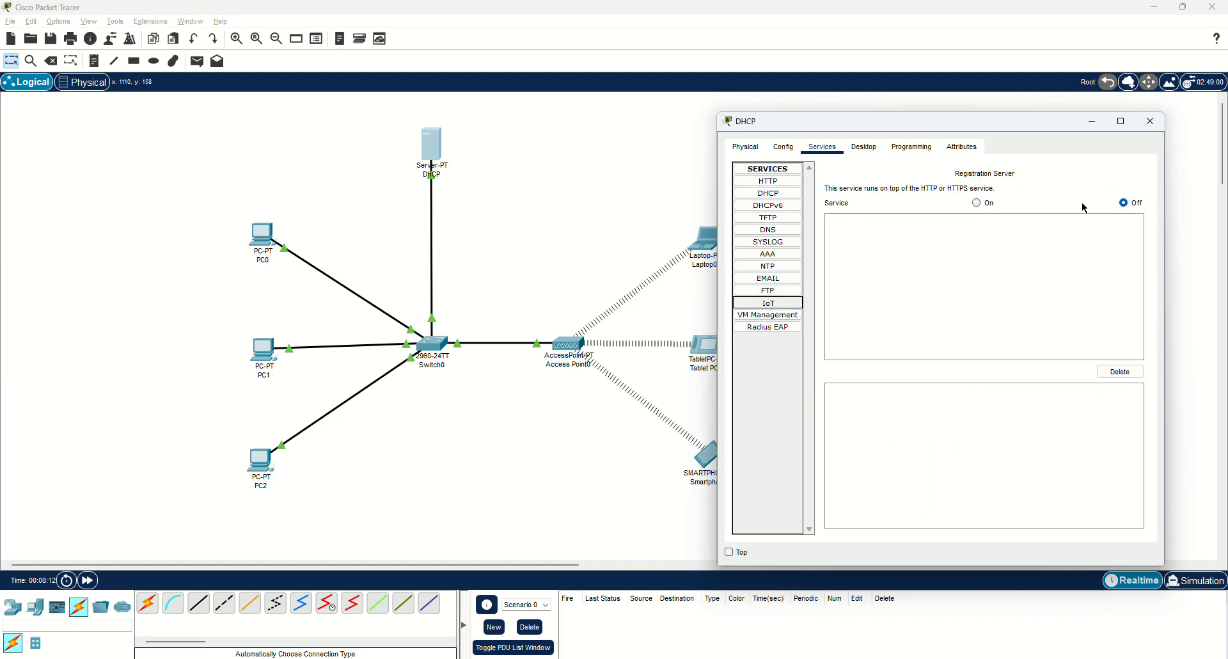
pyautogui.click(775, 316)
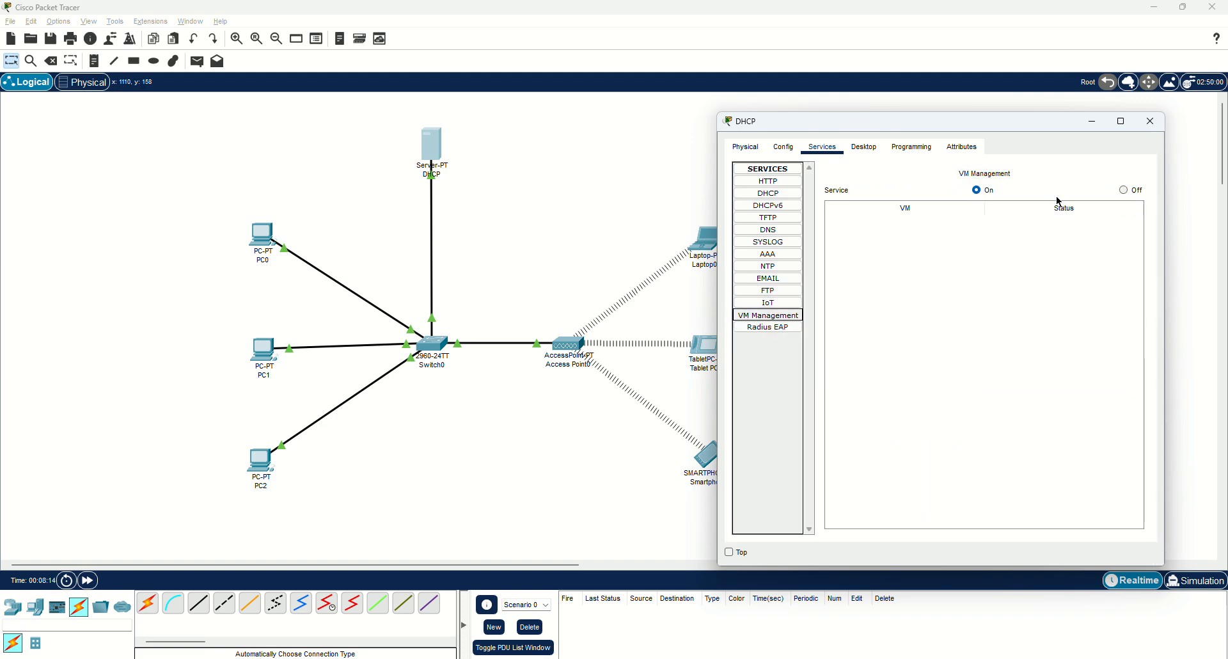
pyautogui.click(1128, 190)
pyautogui.click(784, 327)
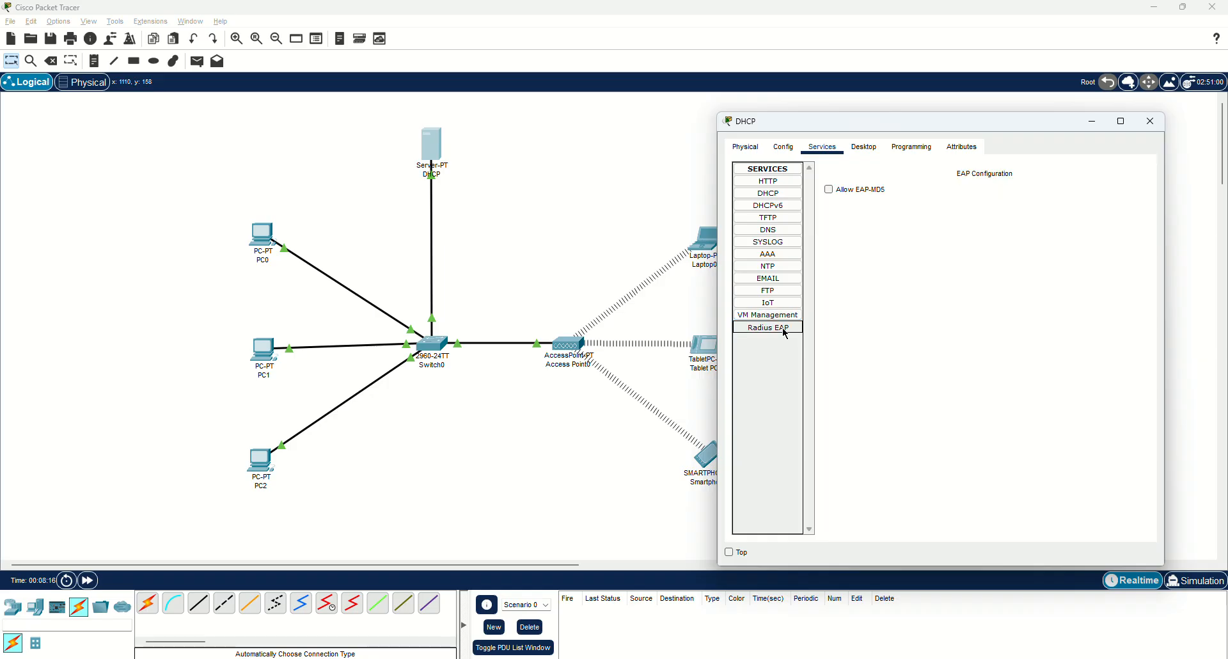
pyautogui.click(776, 193)
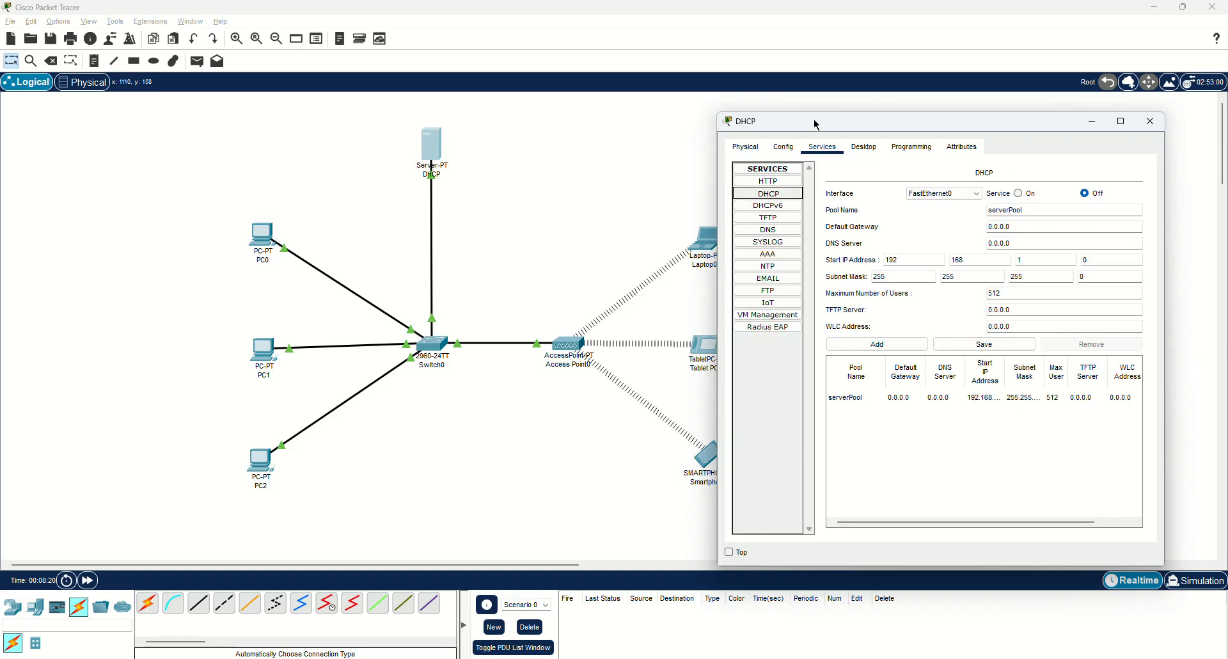
# Turn on the DHCP service and set serverPool's start IP to 192.168.1.100.
pyautogui.moveTo(816, 125); pyautogui.dragTo(749, 115)
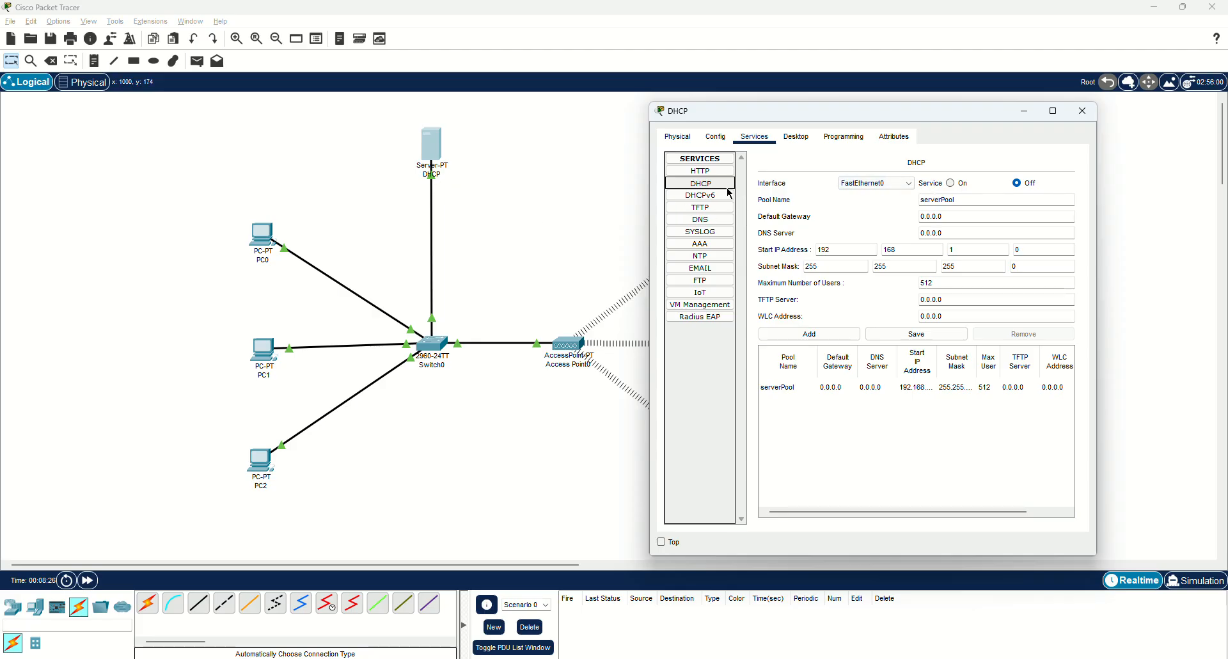
pyautogui.click(953, 184)
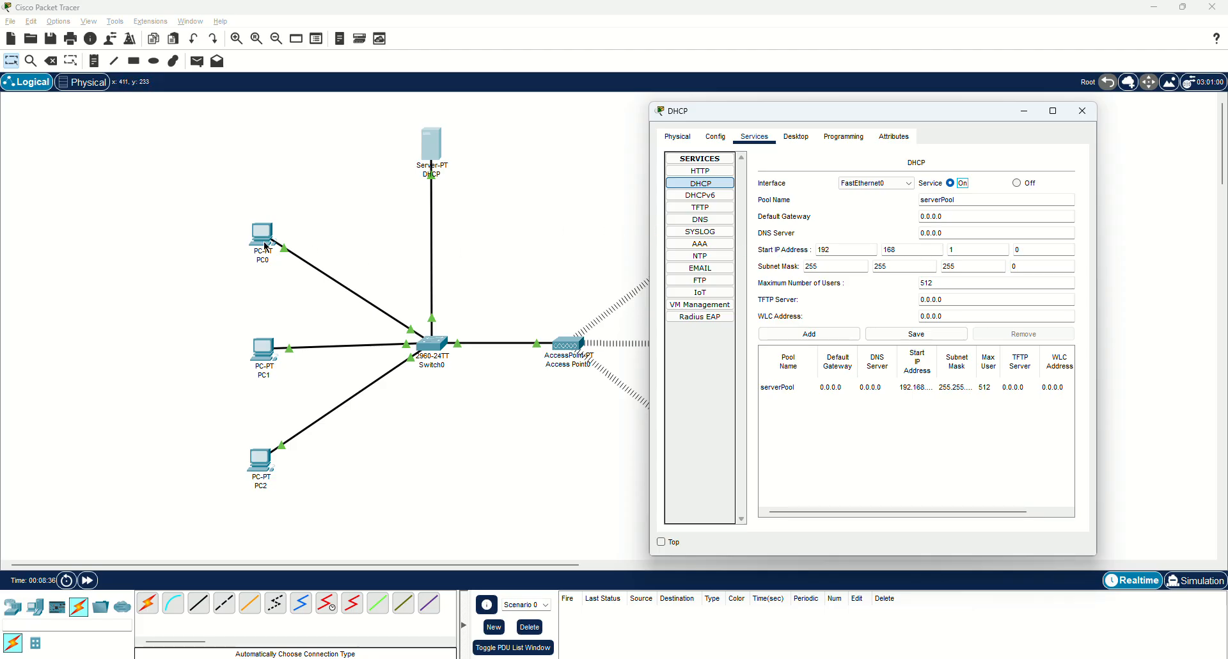
pyautogui.moveTo(855, 112); pyautogui.dragTo(727, 107)
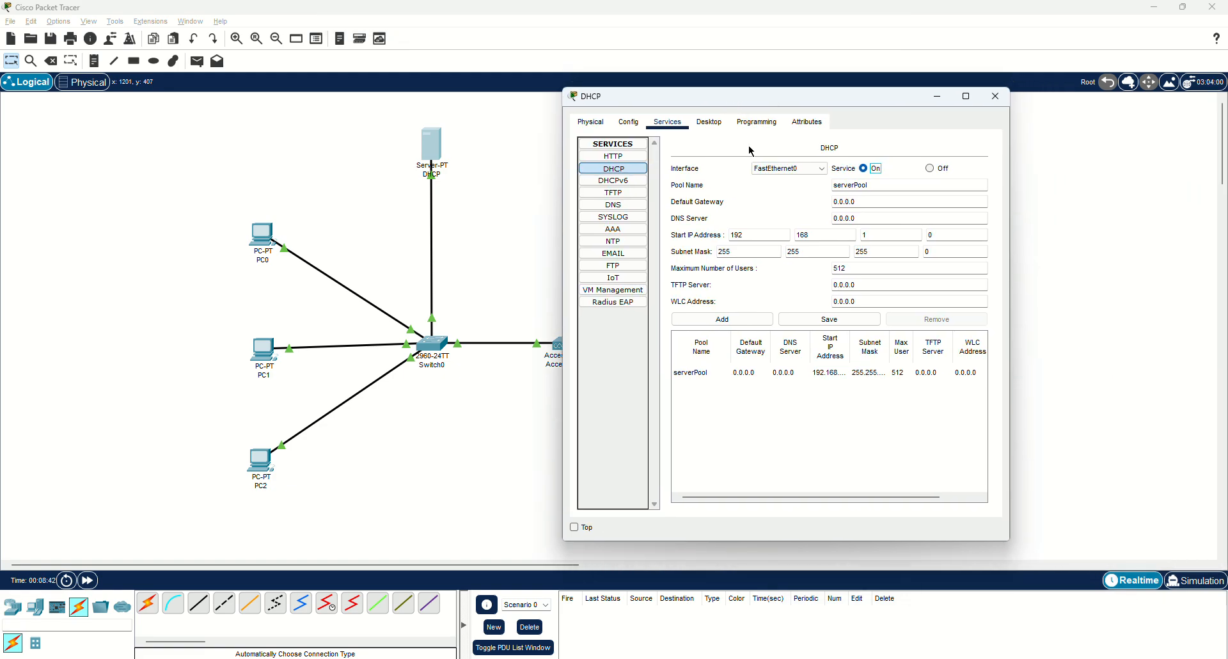
pyautogui.doubleClick(968, 239)
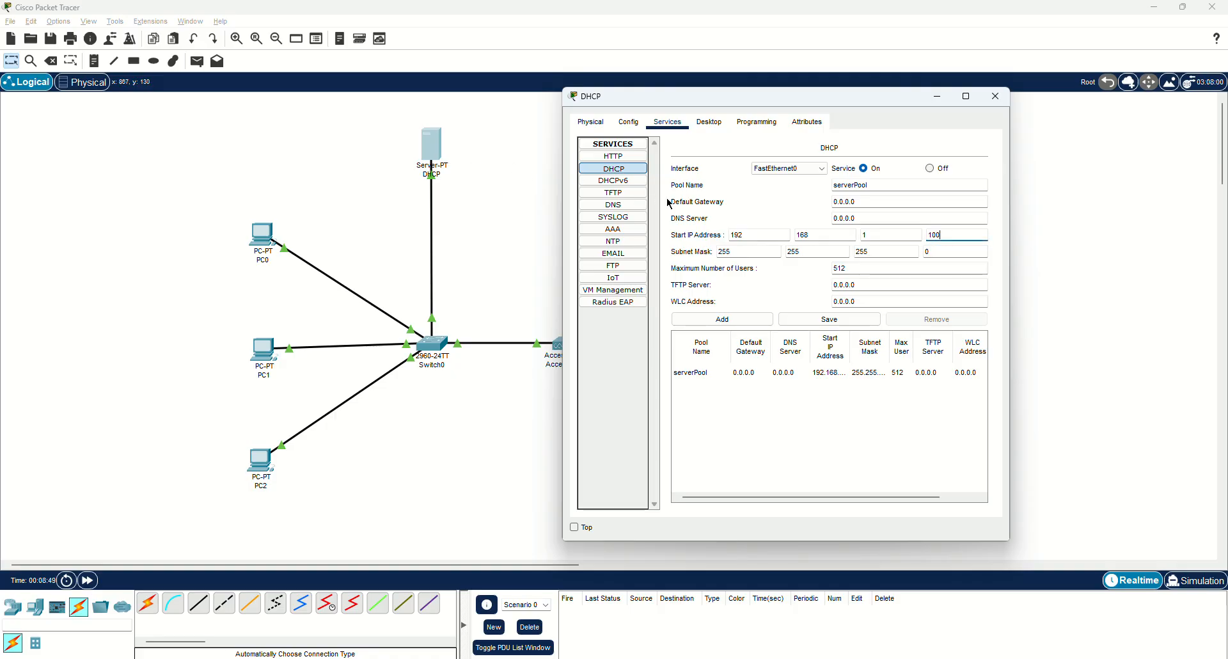
pyautogui.click(708, 122)
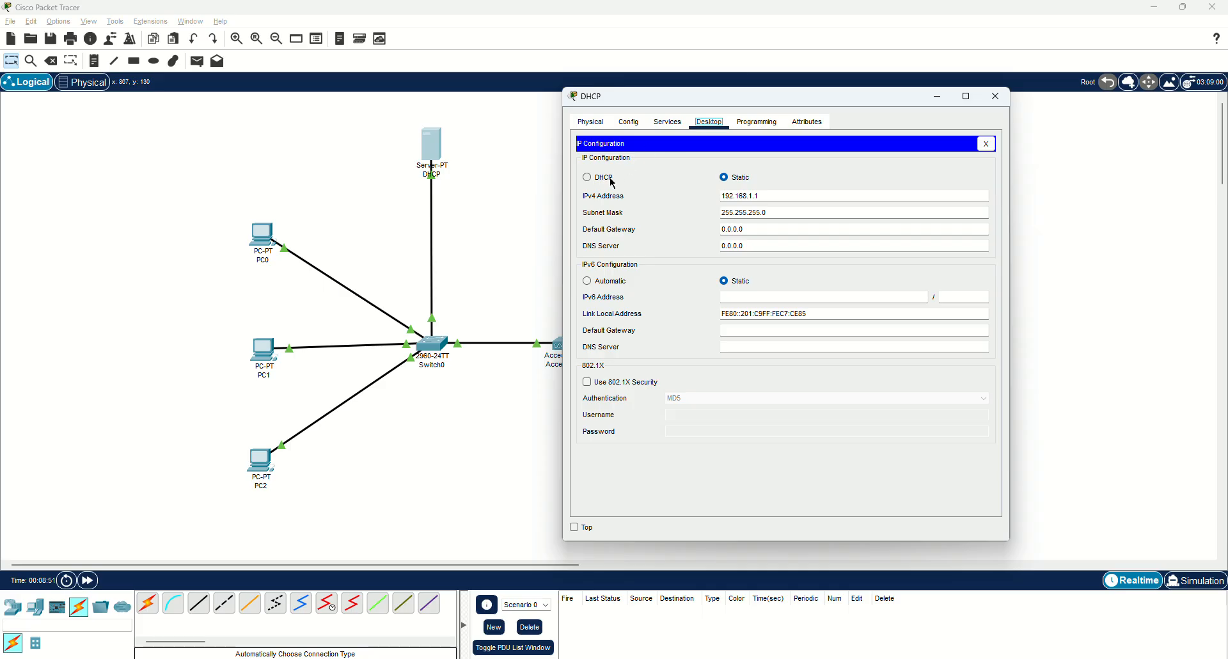
pyautogui.click(667, 121)
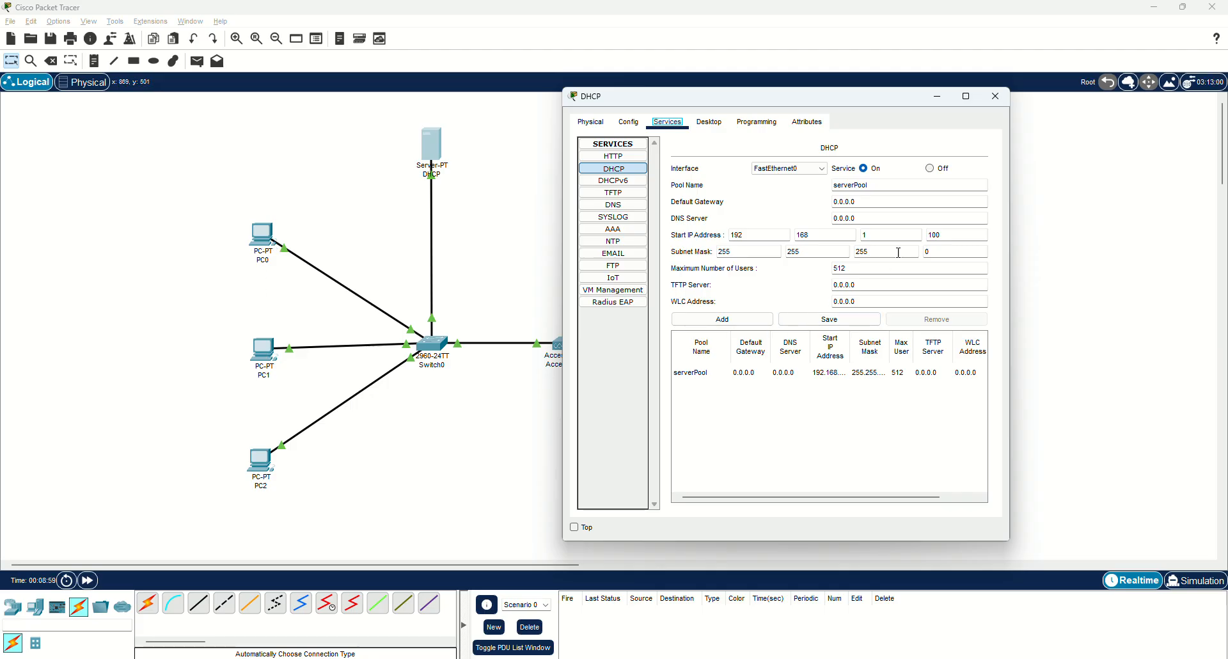
# Limit serverPool to 50 maximum users and save the pool.
pyautogui.doubleClick(853, 269)
pyautogui.write('50')
pyautogui.click(780, 284)
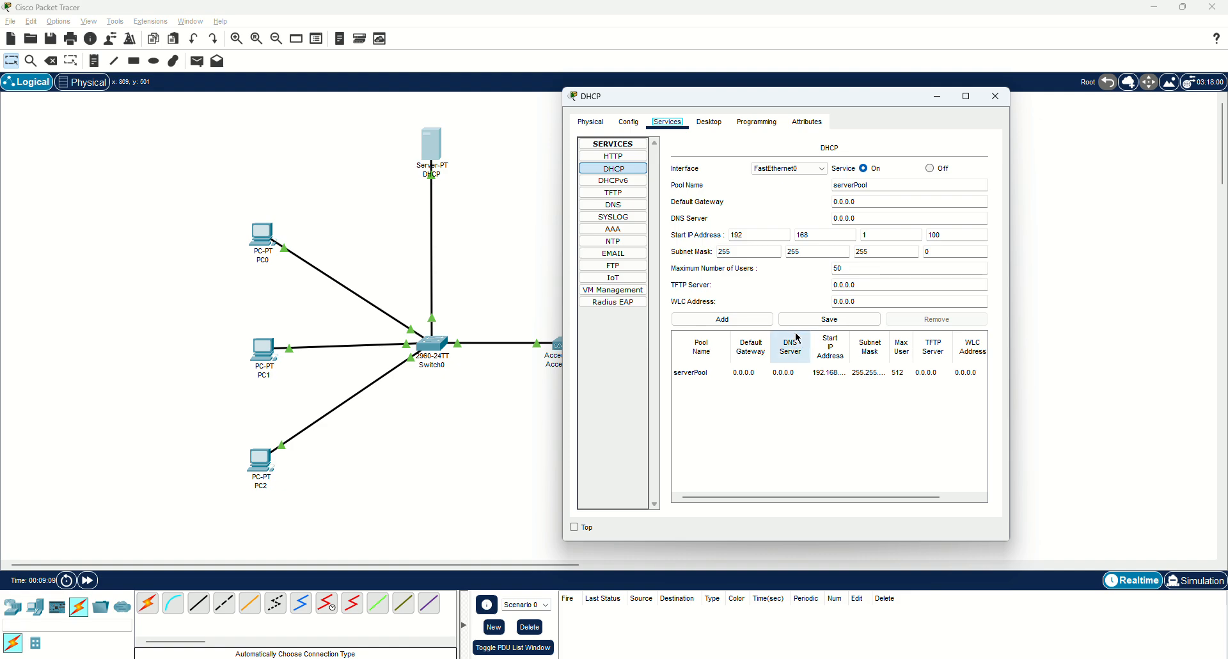
pyautogui.click(812, 323)
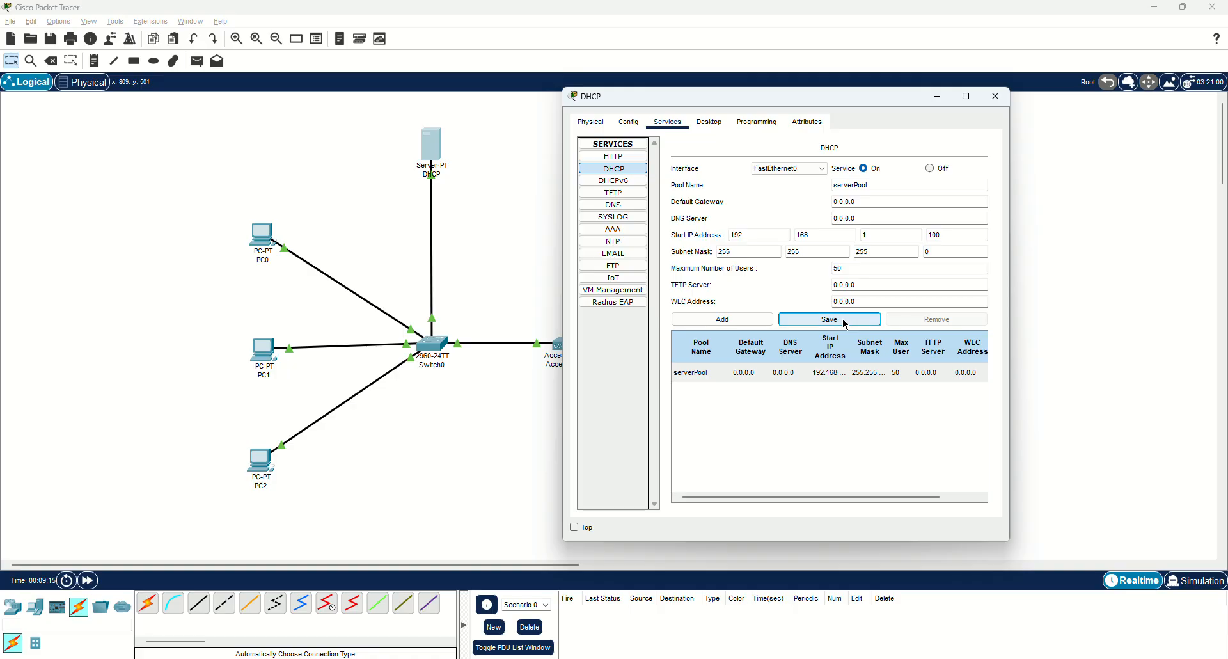
pyautogui.click(628, 123)
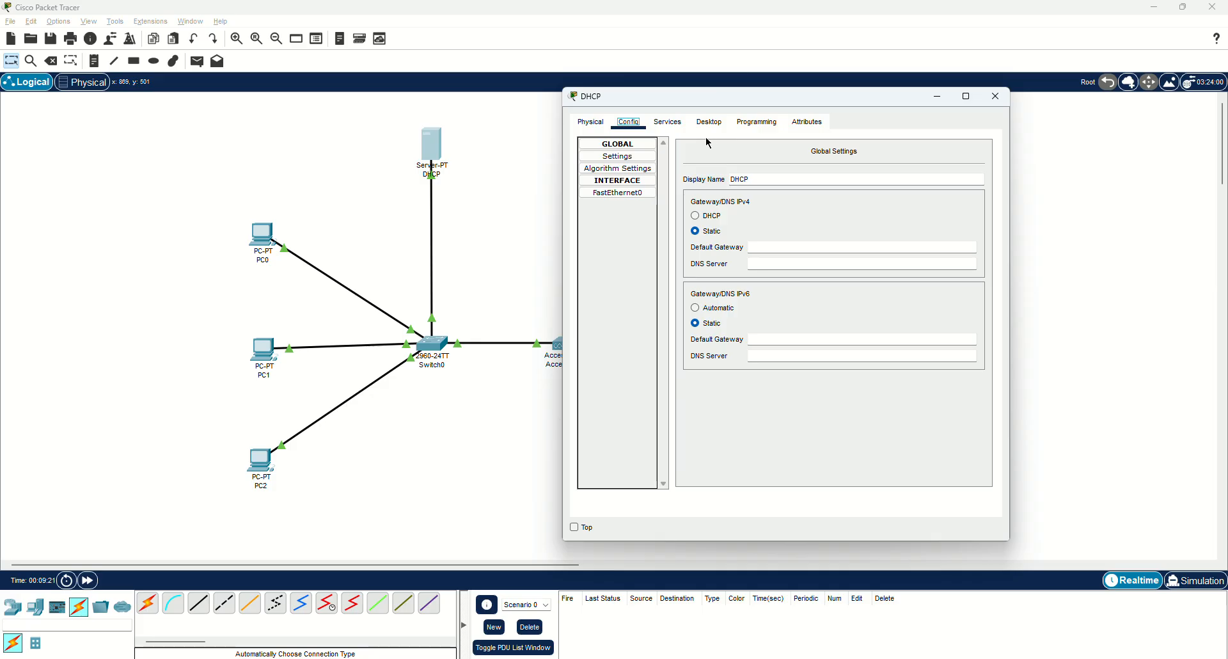
pyautogui.click(668, 123)
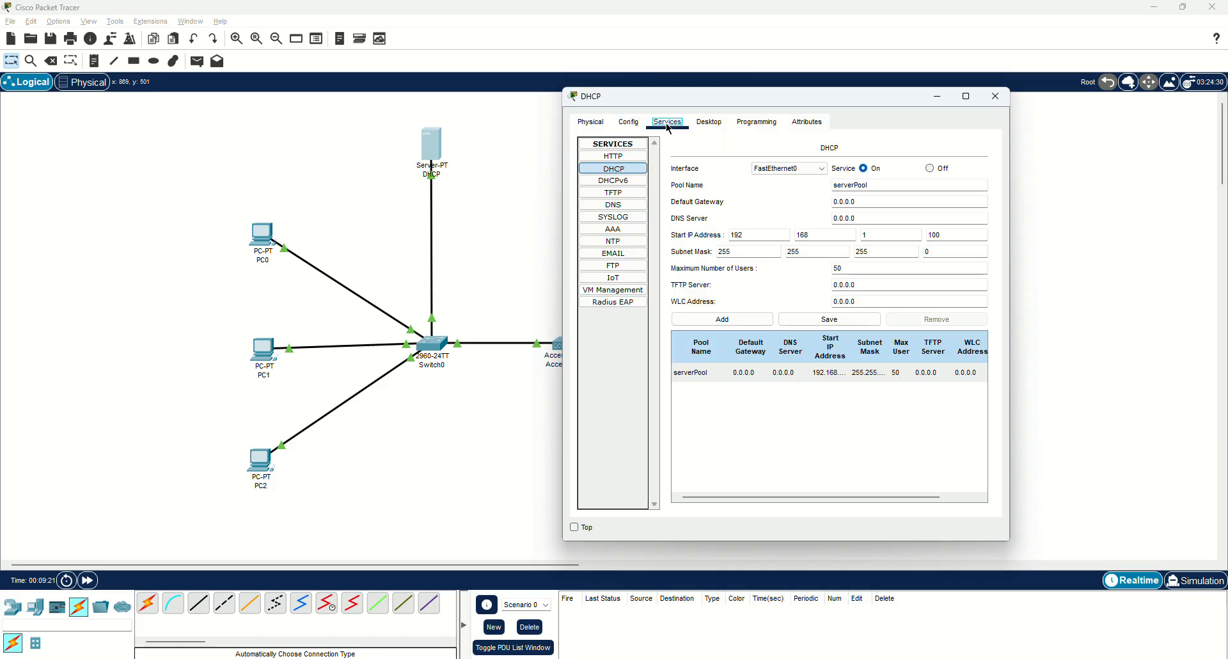
pyautogui.click(993, 97)
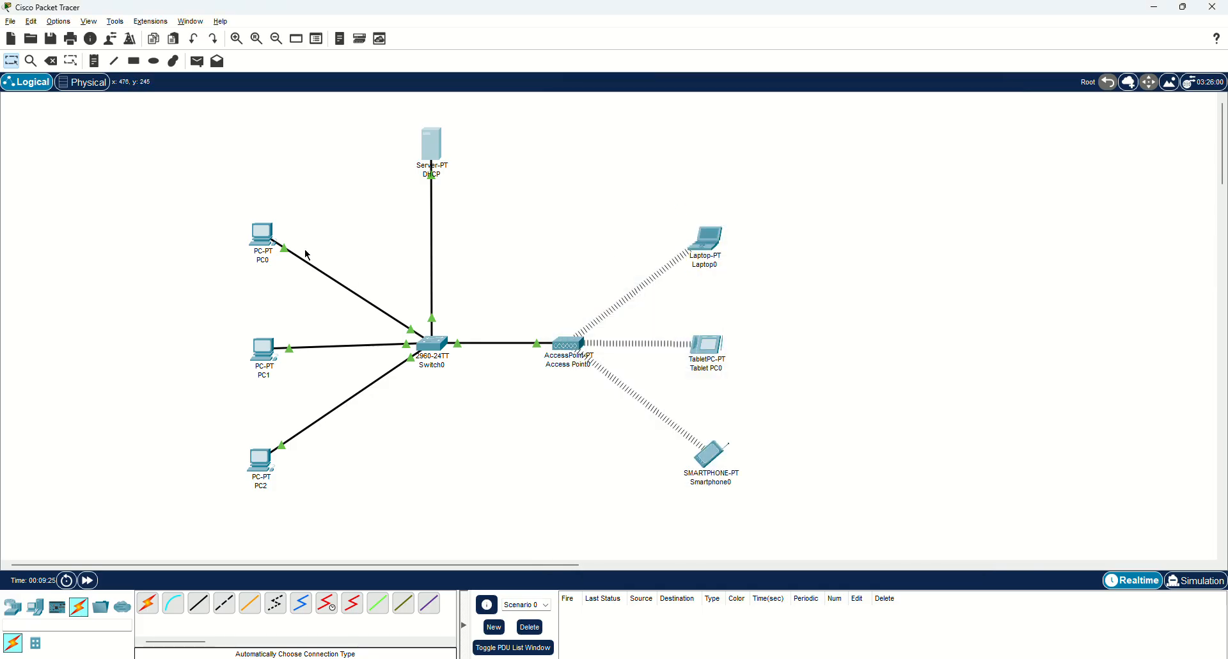
# Switch PC0 to DHCP so it leases 192.168.1.100.
pyautogui.click(264, 241)
pyautogui.moveTo(573, 153); pyautogui.dragTo(736, 102)
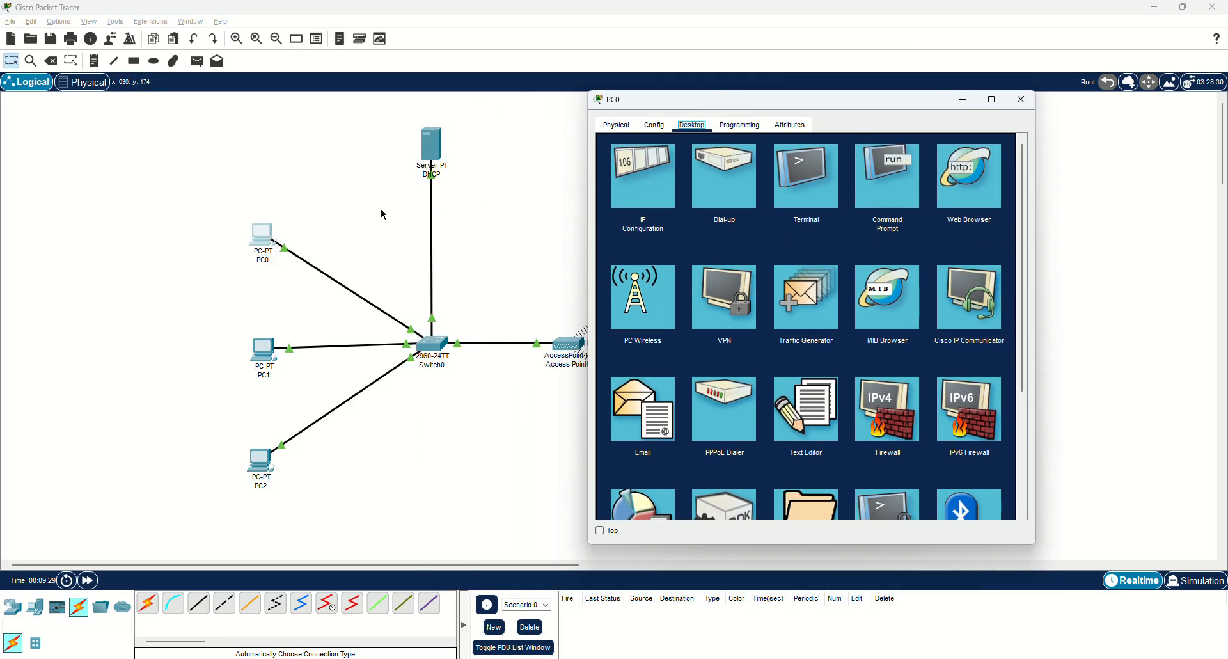
pyautogui.click(633, 181)
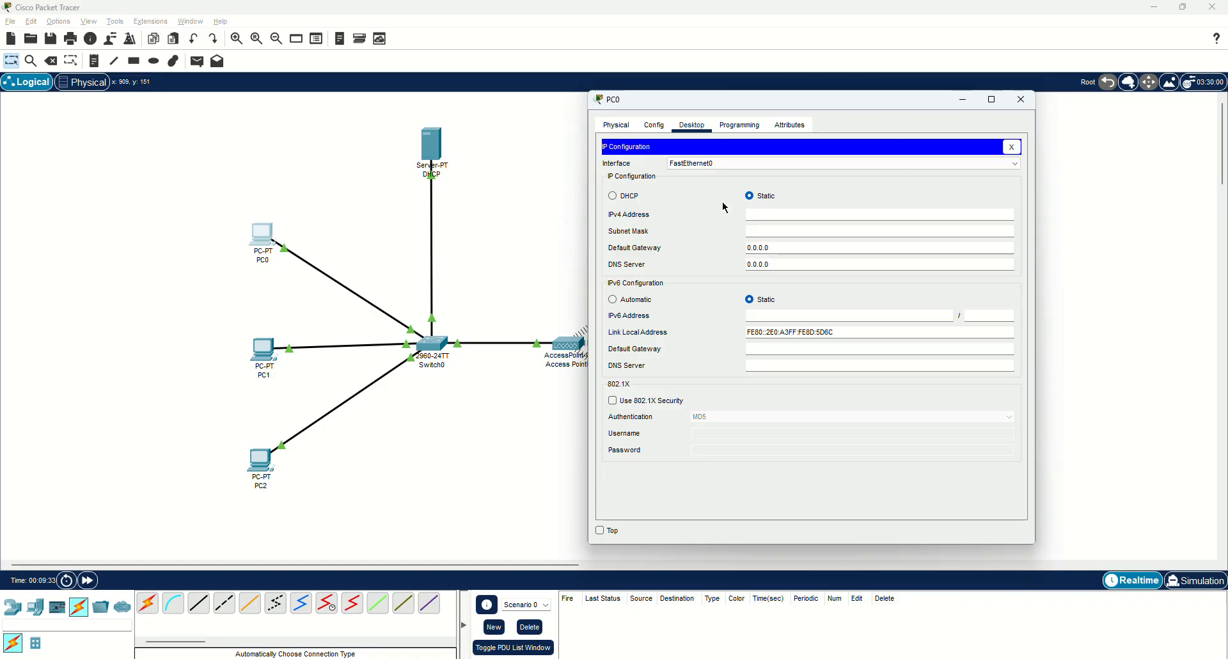
pyautogui.click(631, 196)
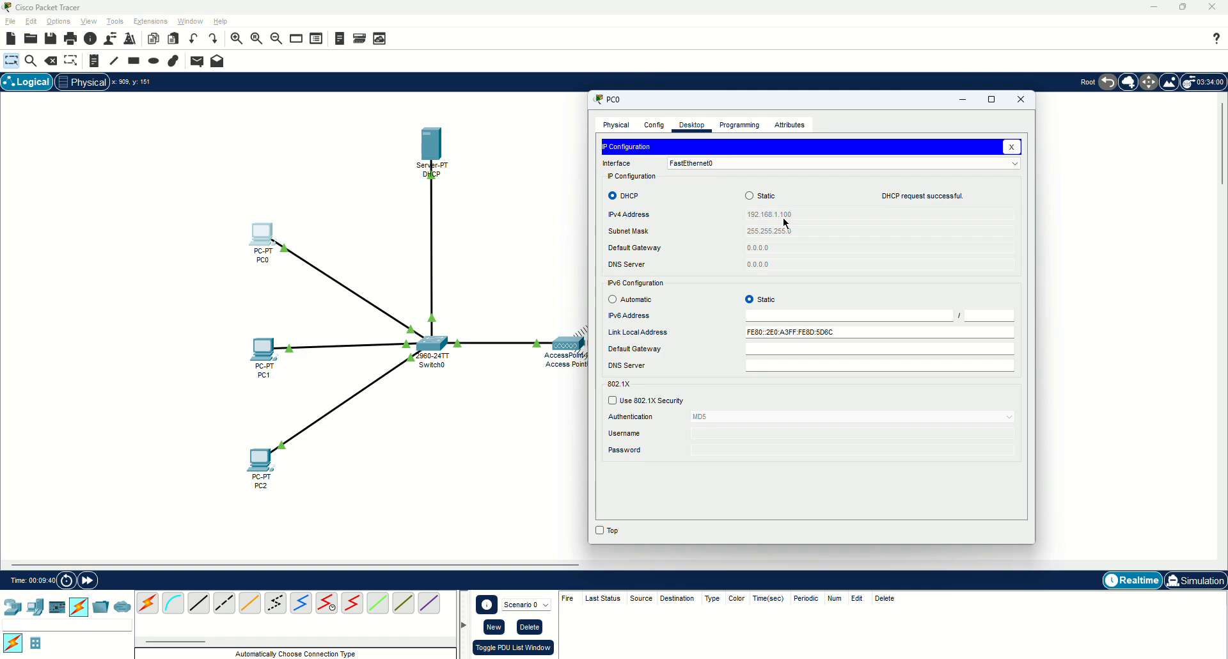
pyautogui.click(1021, 100)
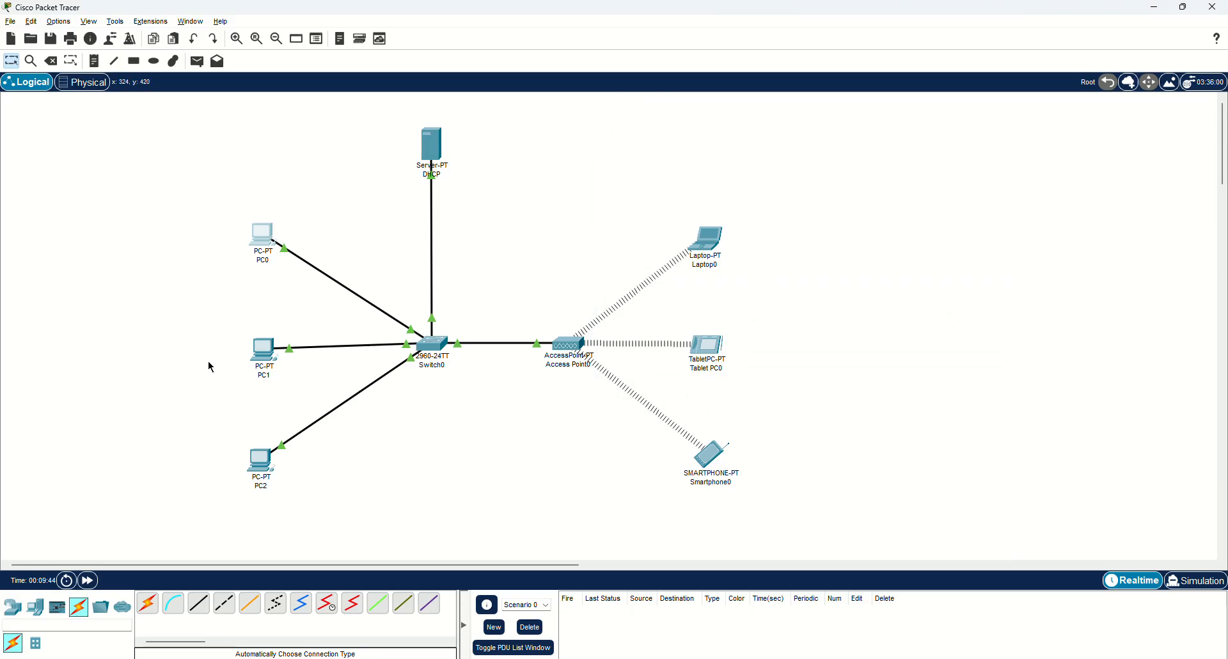
# Switch PC1 to DHCP so it leases 192.168.1.101.
pyautogui.click(263, 351)
pyautogui.moveTo(516, 149); pyautogui.dragTo(641, 126)
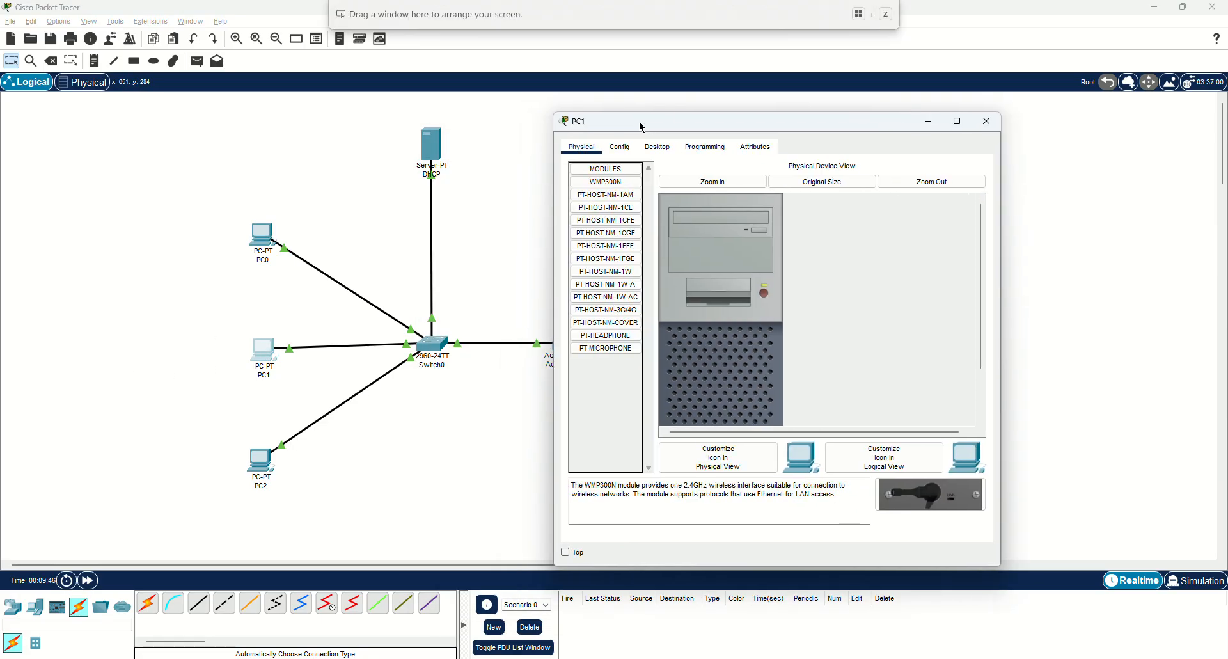
pyautogui.click(661, 148)
pyautogui.click(618, 189)
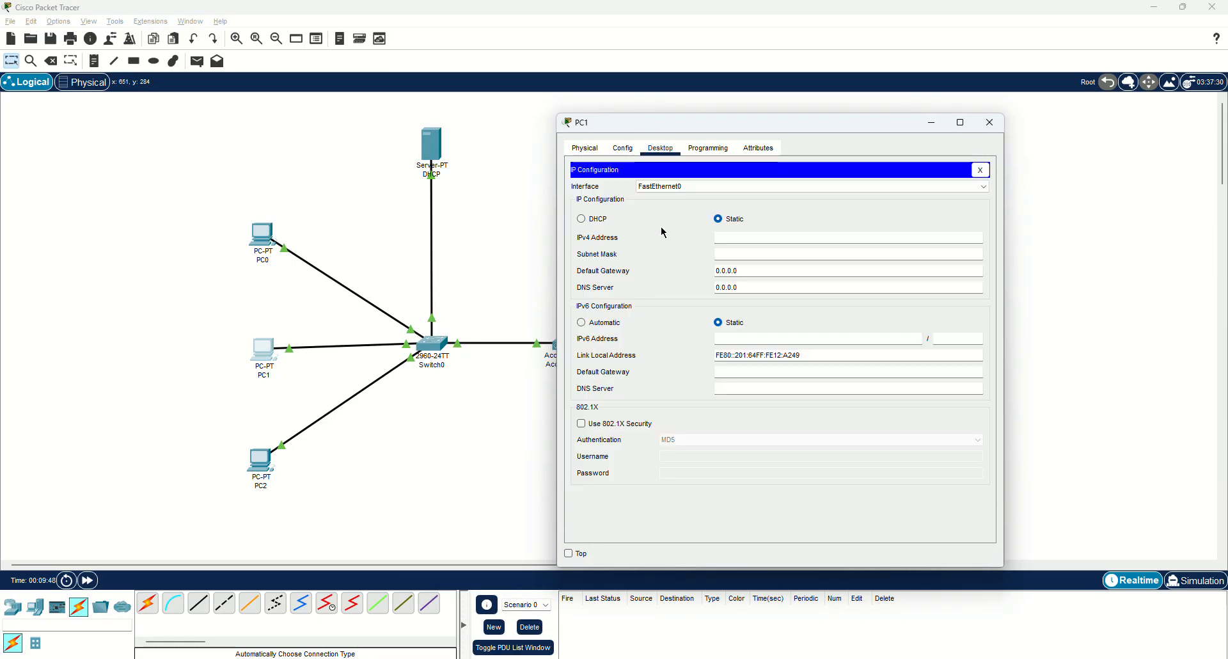
pyautogui.click(601, 221)
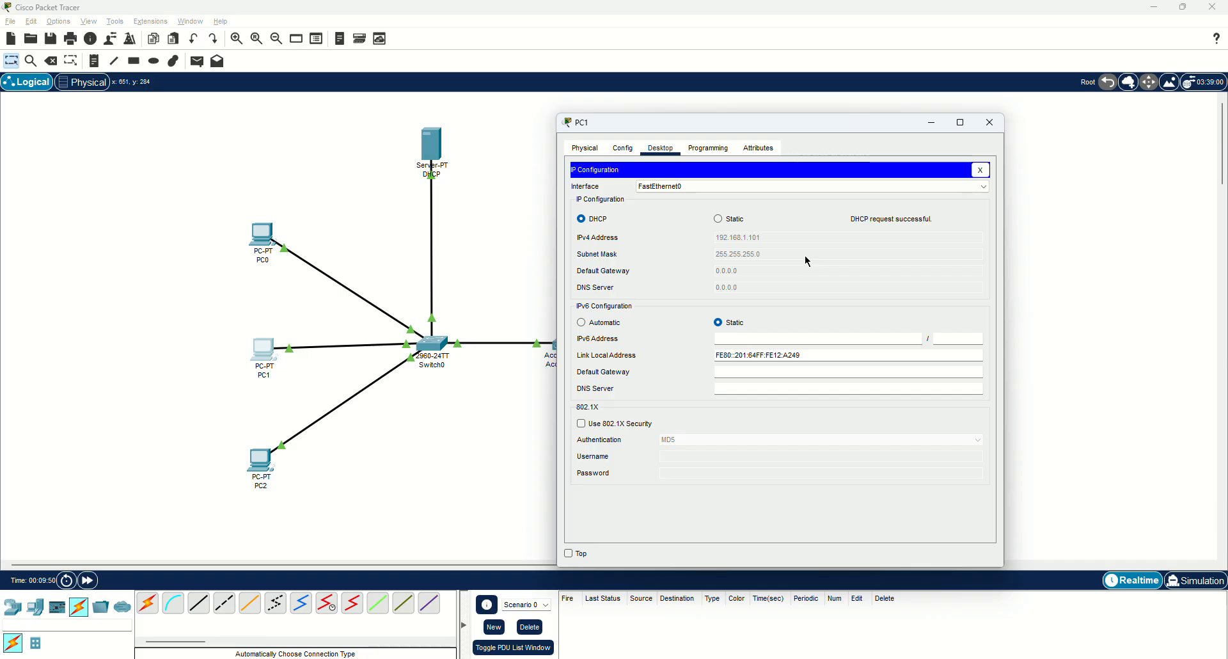
pyautogui.click(990, 123)
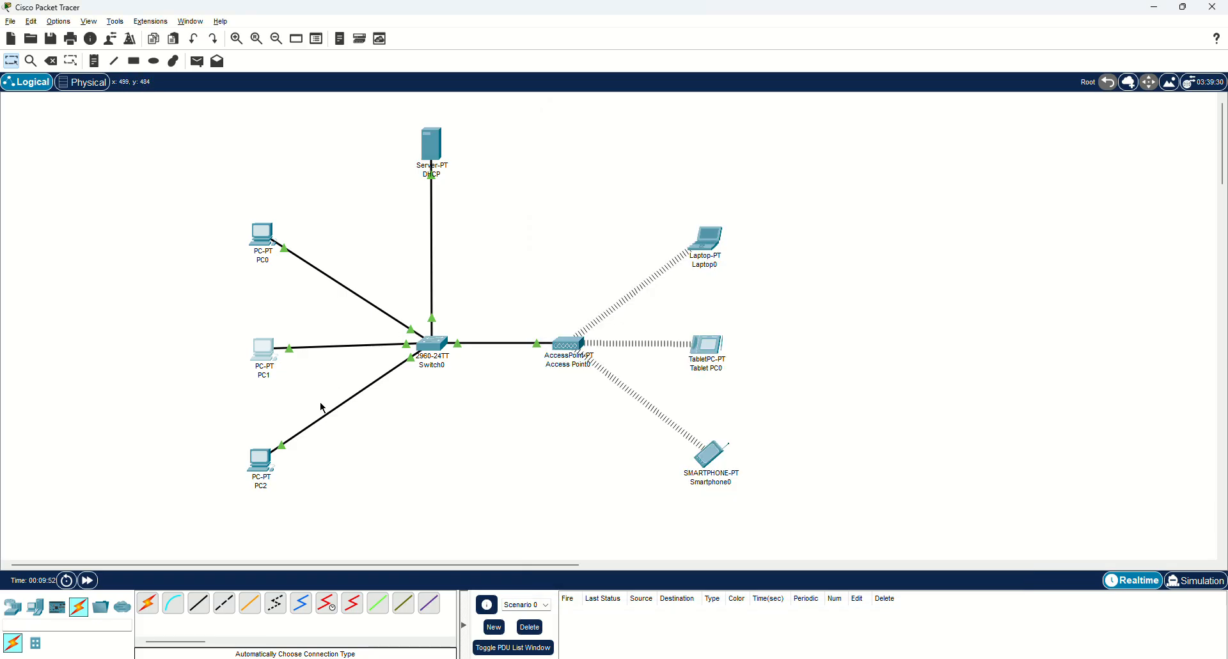
# Switch PC2 to DHCP so it leases 192.168.1.102.
pyautogui.click(260, 461)
pyautogui.click(534, 171)
pyautogui.click(478, 215)
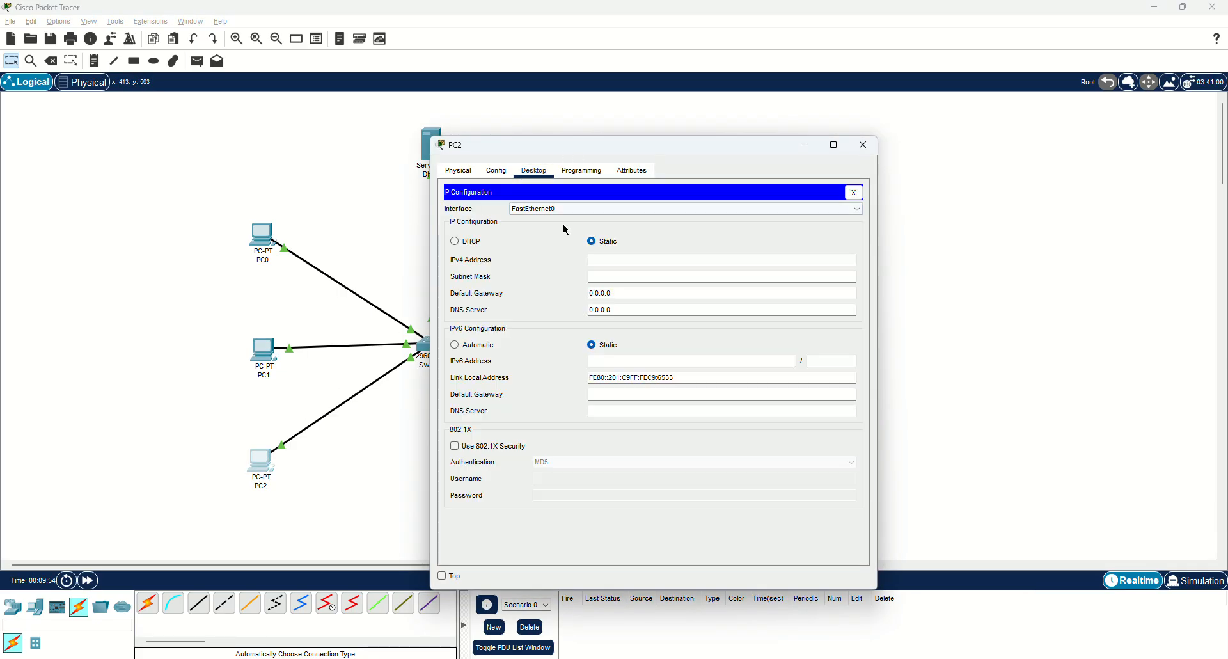
pyautogui.click(470, 243)
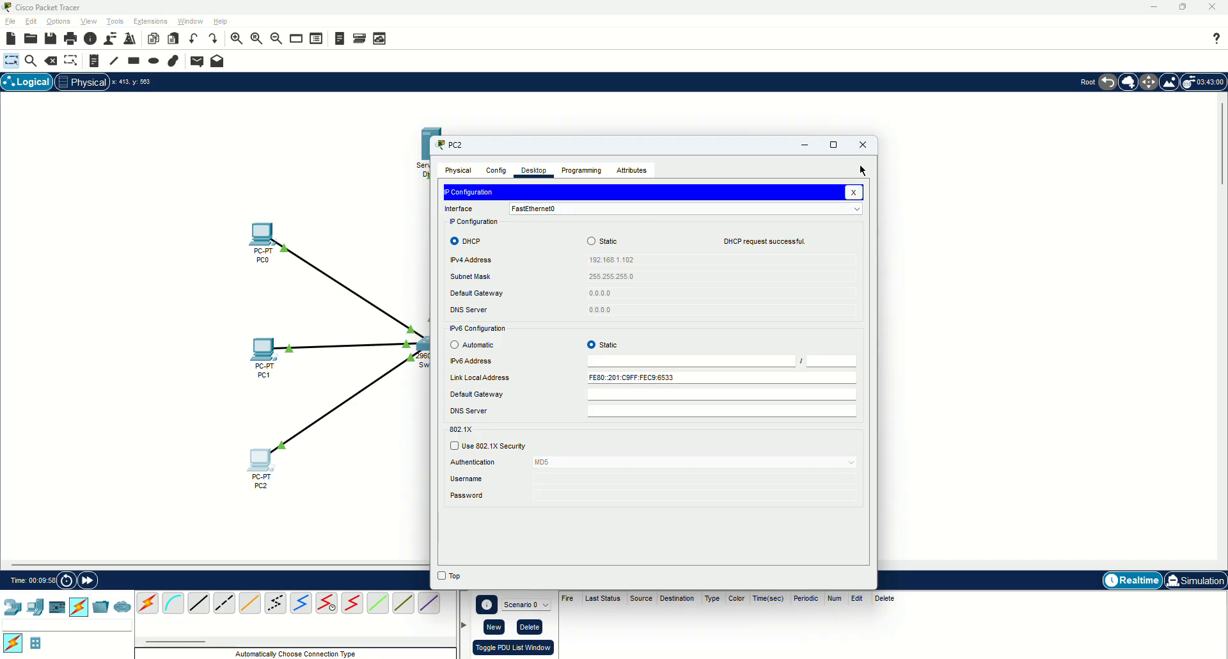
pyautogui.click(864, 146)
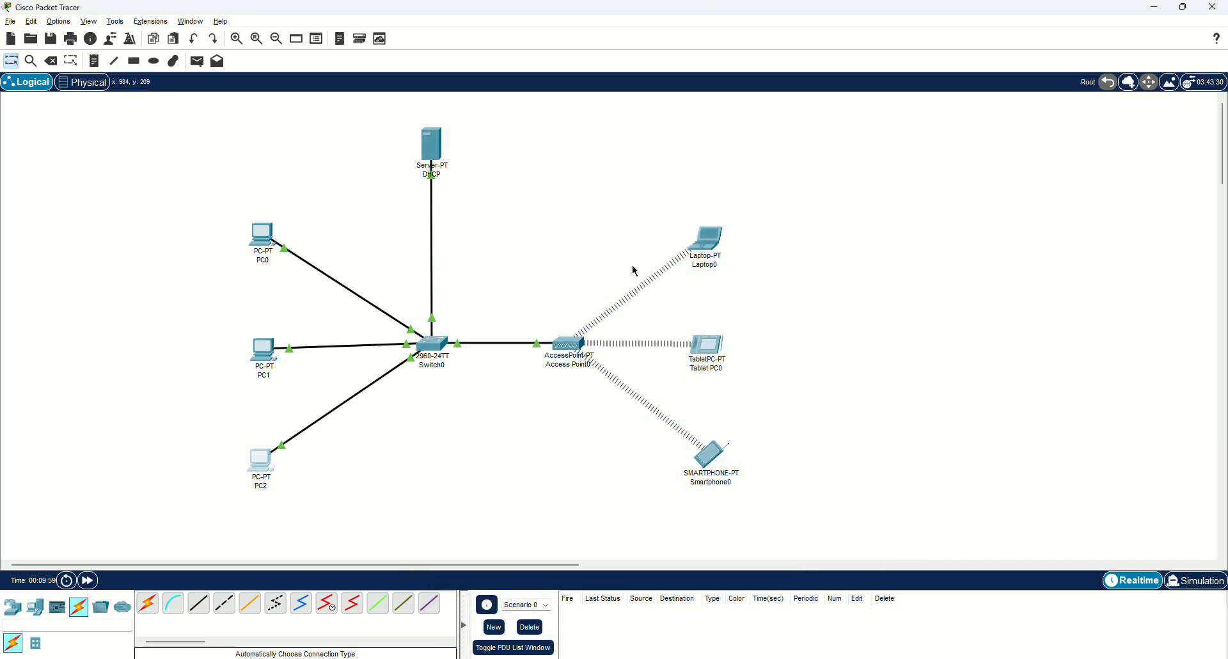
# Set Laptop0's IP configuration to DHCP.
pyautogui.click(705, 235)
pyautogui.moveTo(633, 158); pyautogui.dragTo(975, 142)
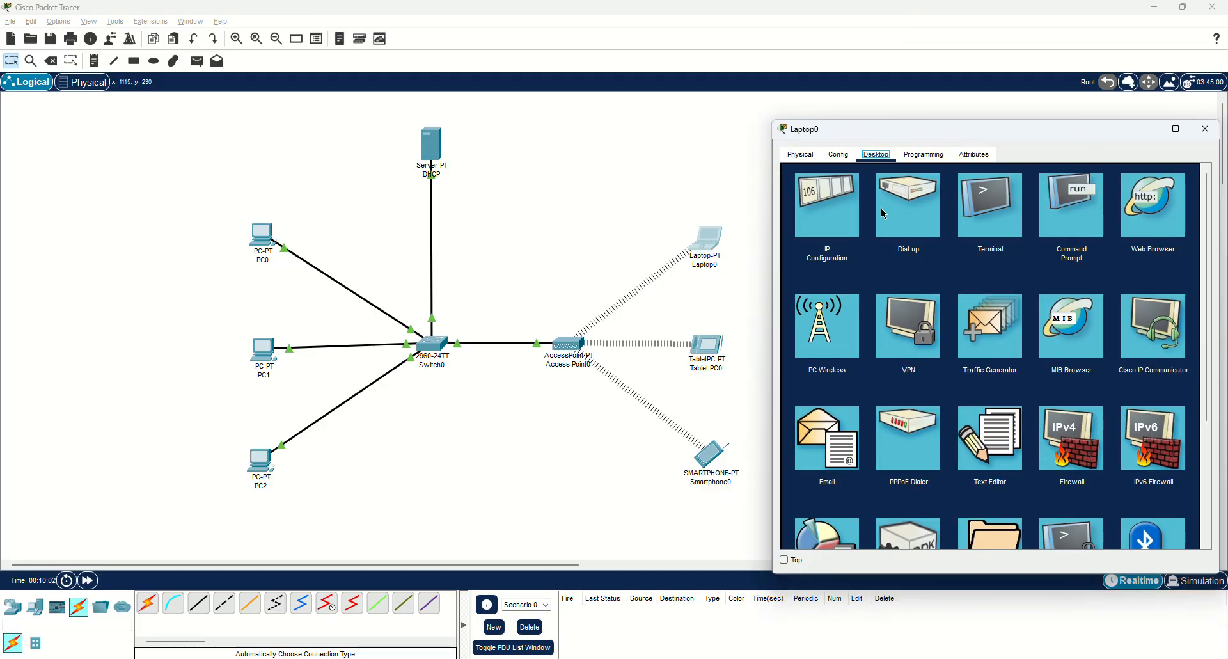
pyautogui.click(839, 206)
pyautogui.click(816, 227)
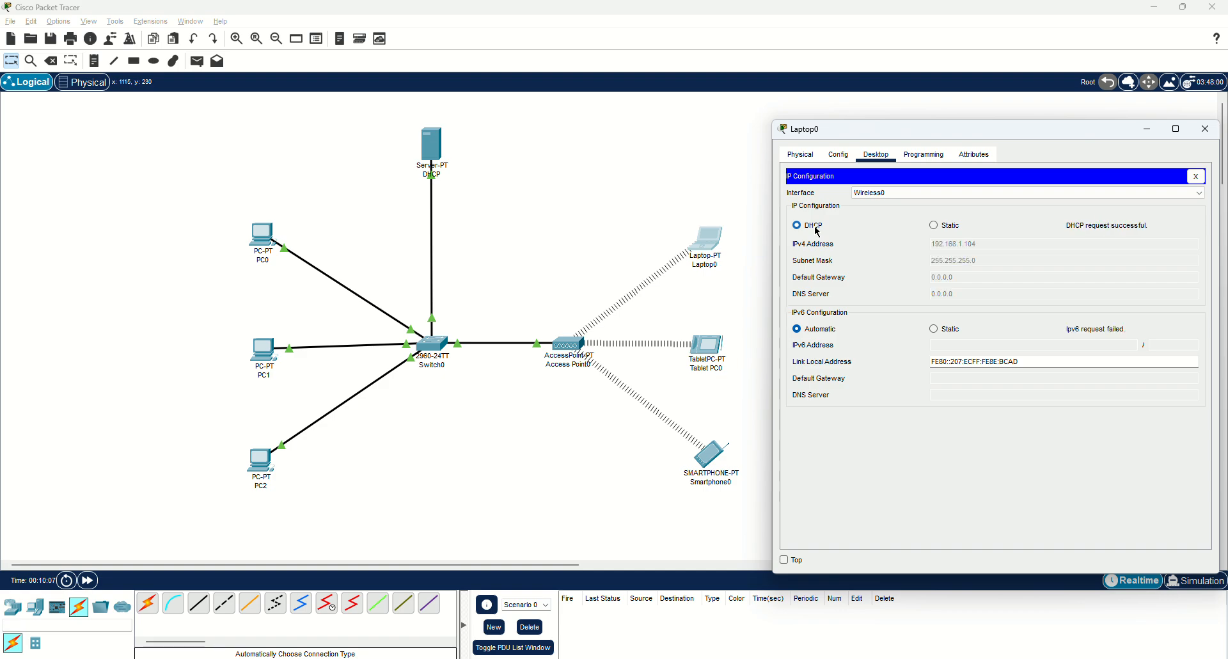
pyautogui.click(1205, 129)
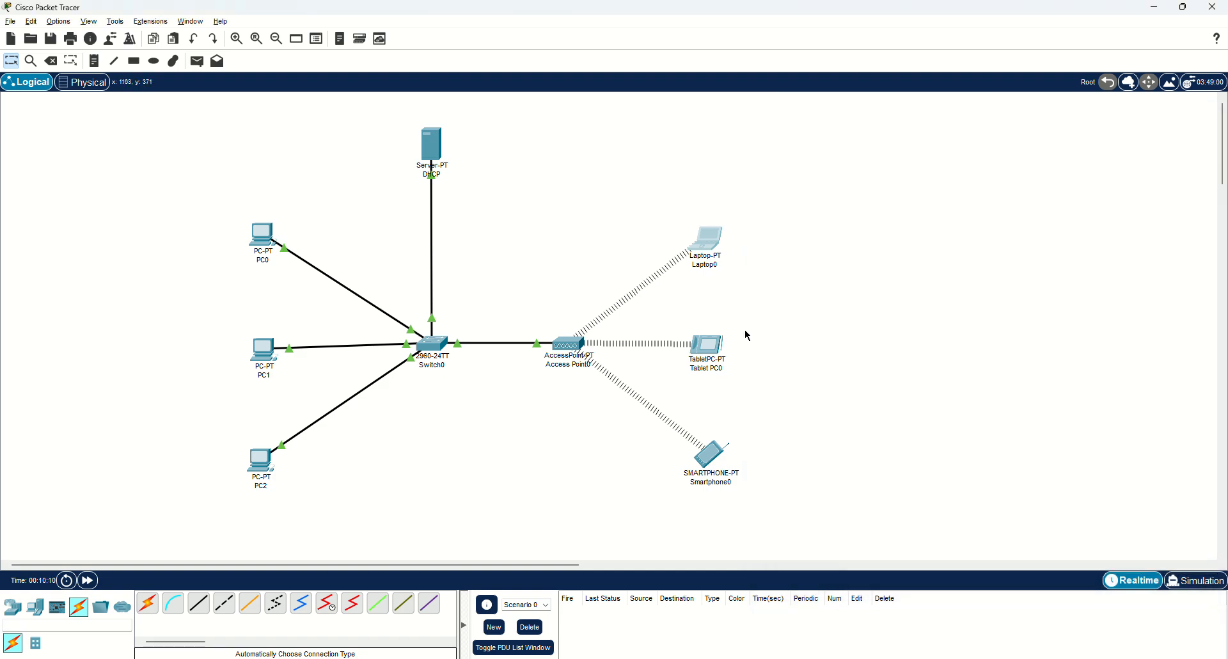
# Set Tablet PC0's IP configuration to DHCP.
pyautogui.moveTo(694, 139); pyautogui.dragTo(1011, 147)
pyautogui.click(873, 173)
pyautogui.click(798, 216)
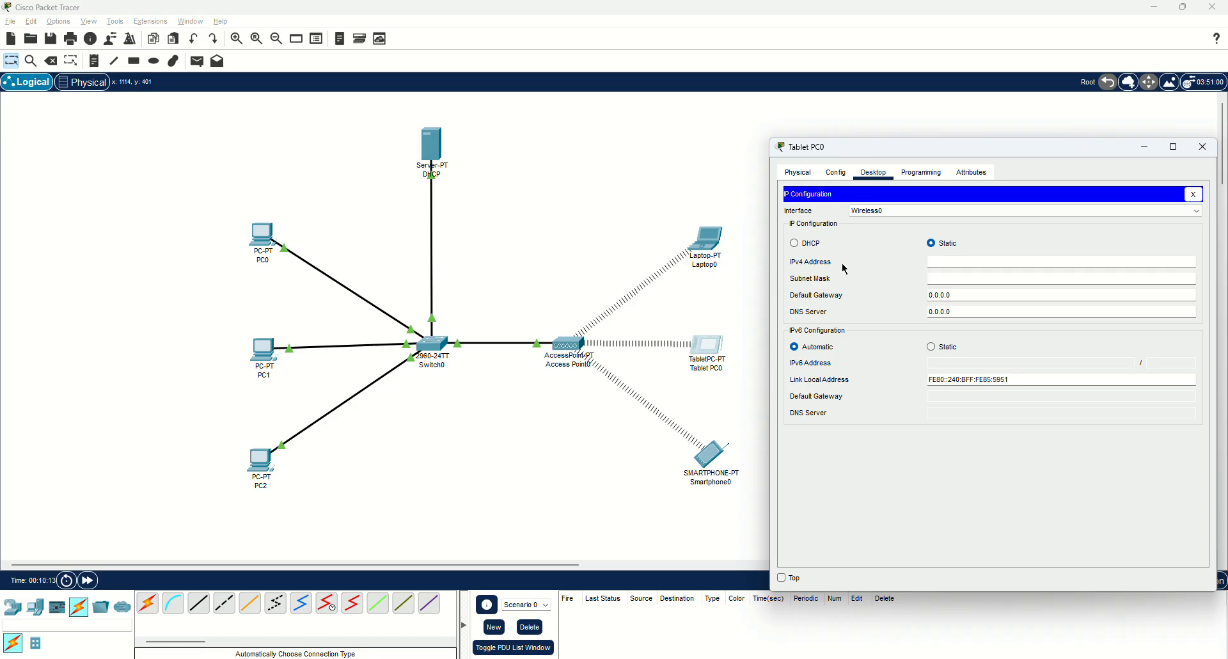
pyautogui.click(809, 244)
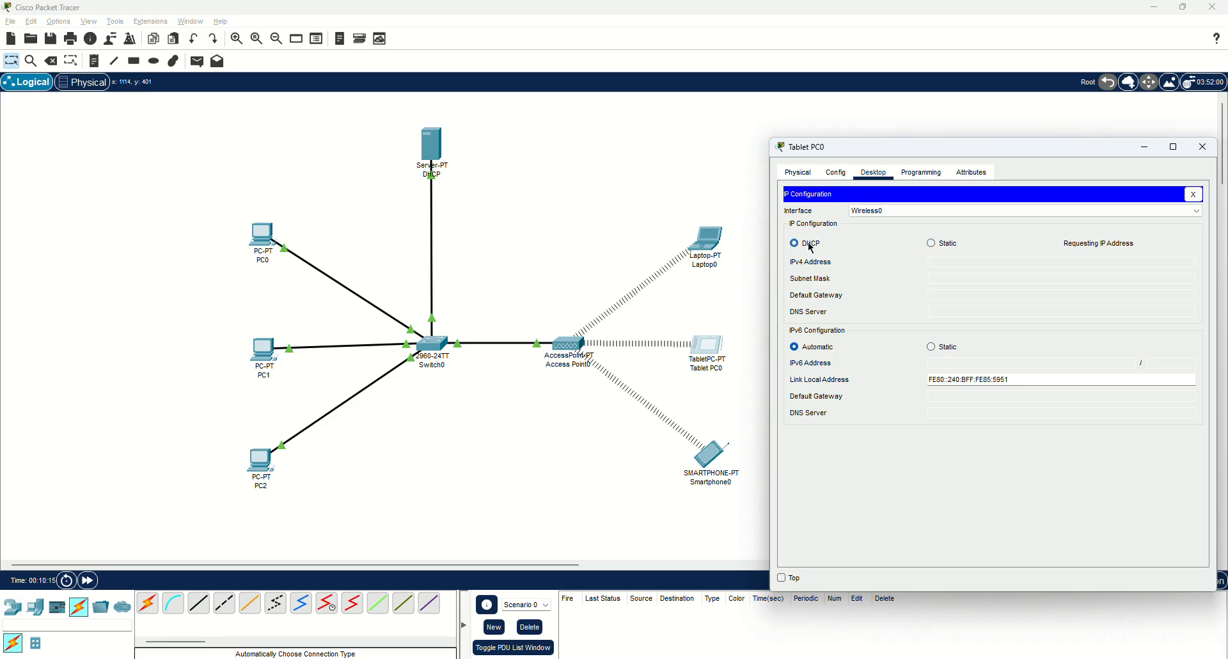
pyautogui.click(1202, 147)
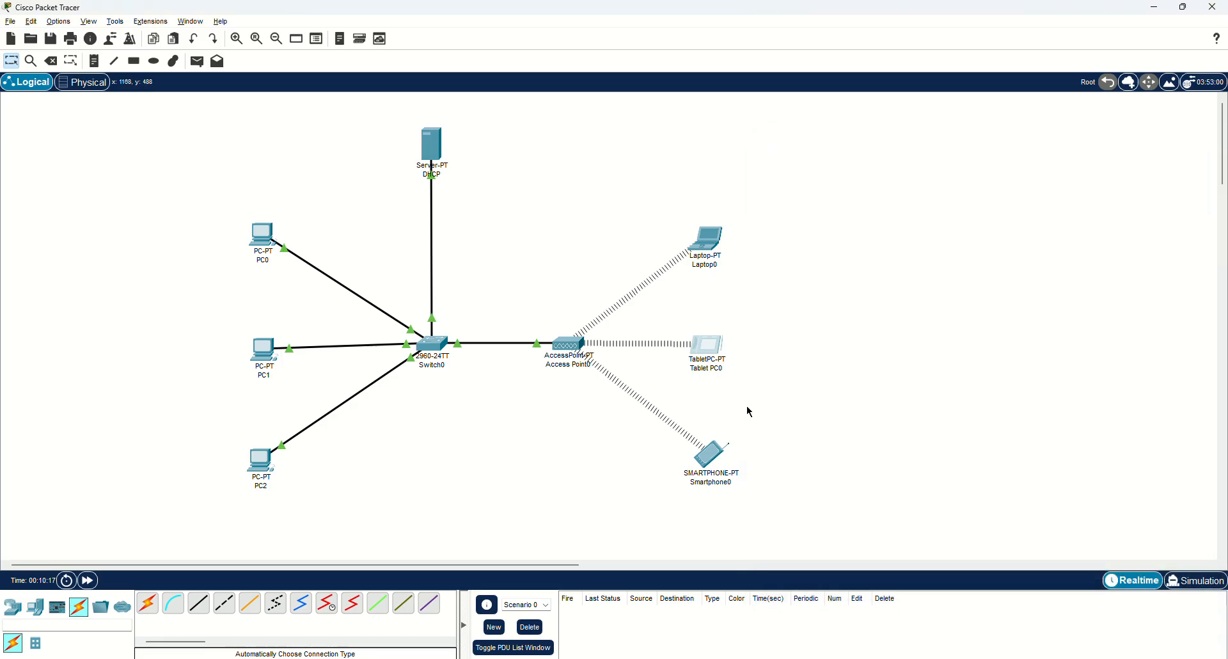
# Set Smartphone0 to DHCP so it leases 192.168.1.107 with mask 255.255.255.0.
pyautogui.click(719, 454)
pyautogui.moveTo(658, 149); pyautogui.dragTo(971, 130)
pyautogui.click(852, 146)
pyautogui.click(823, 225)
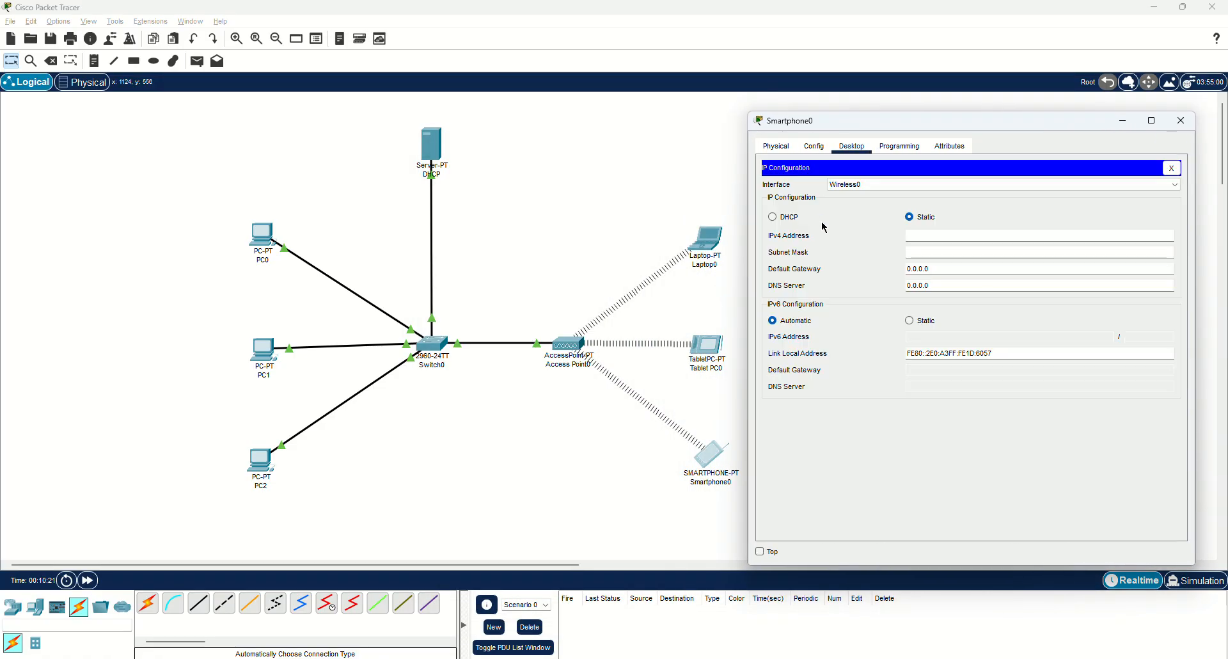
pyautogui.click(793, 218)
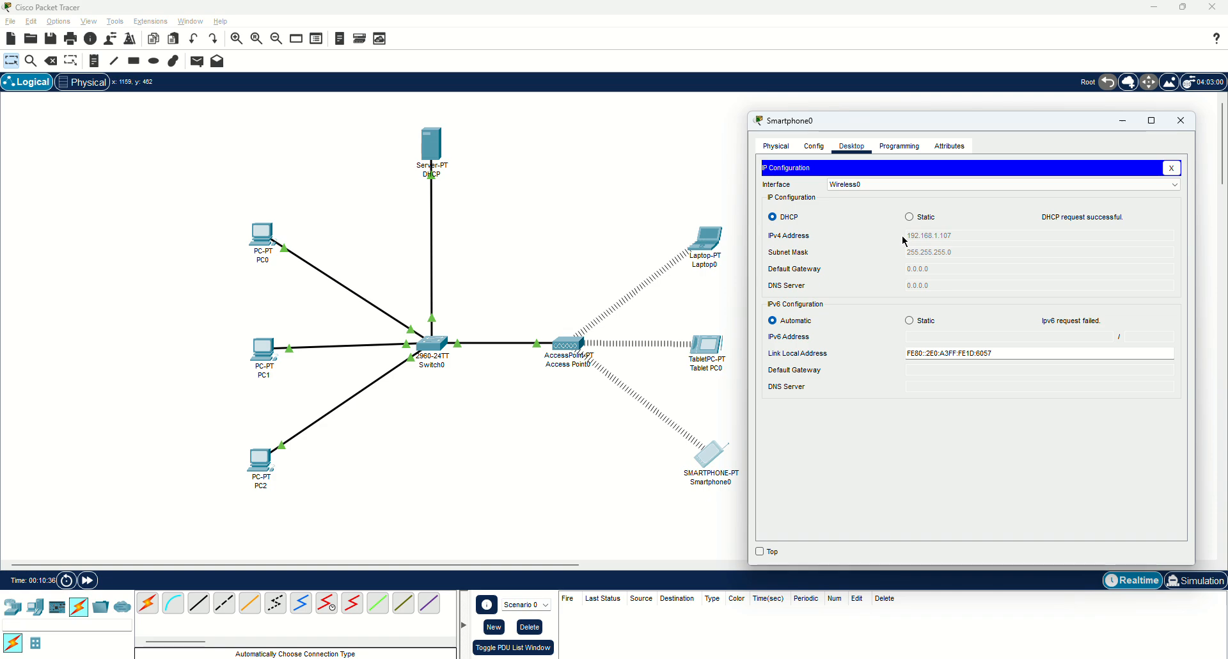
# Draw an orange-filled rectangle around PC0, PC1 and PC2.
pyautogui.click(1182, 127)
pyautogui.click(134, 62)
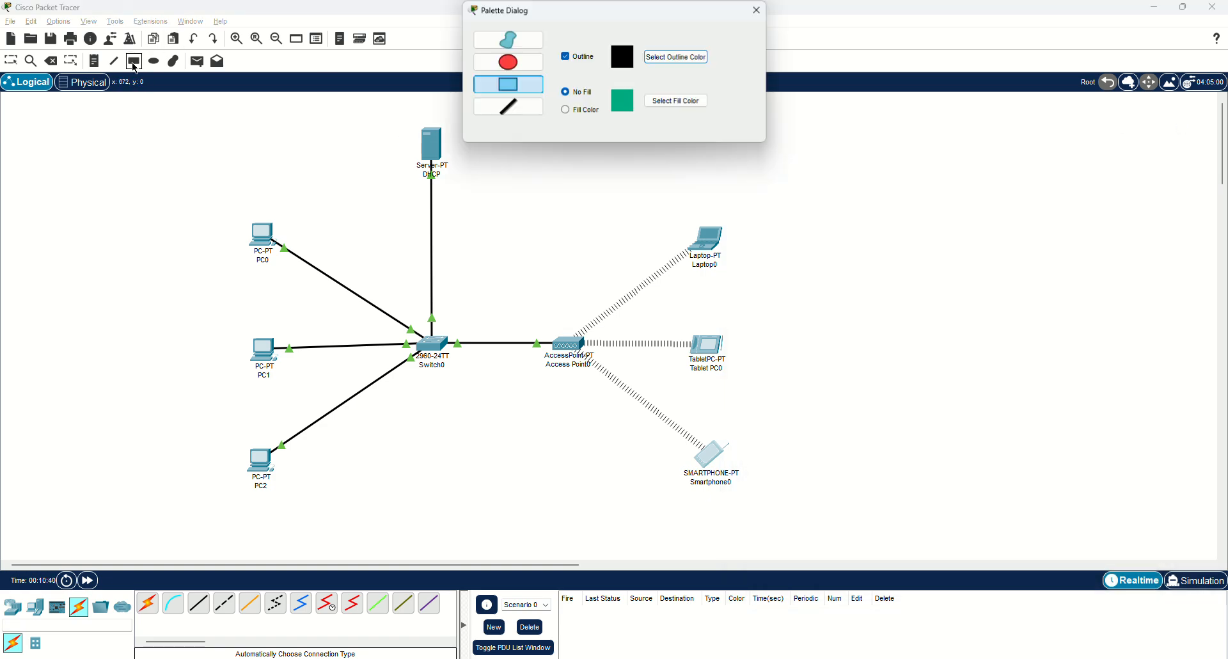
pyautogui.click(575, 110)
pyautogui.click(662, 104)
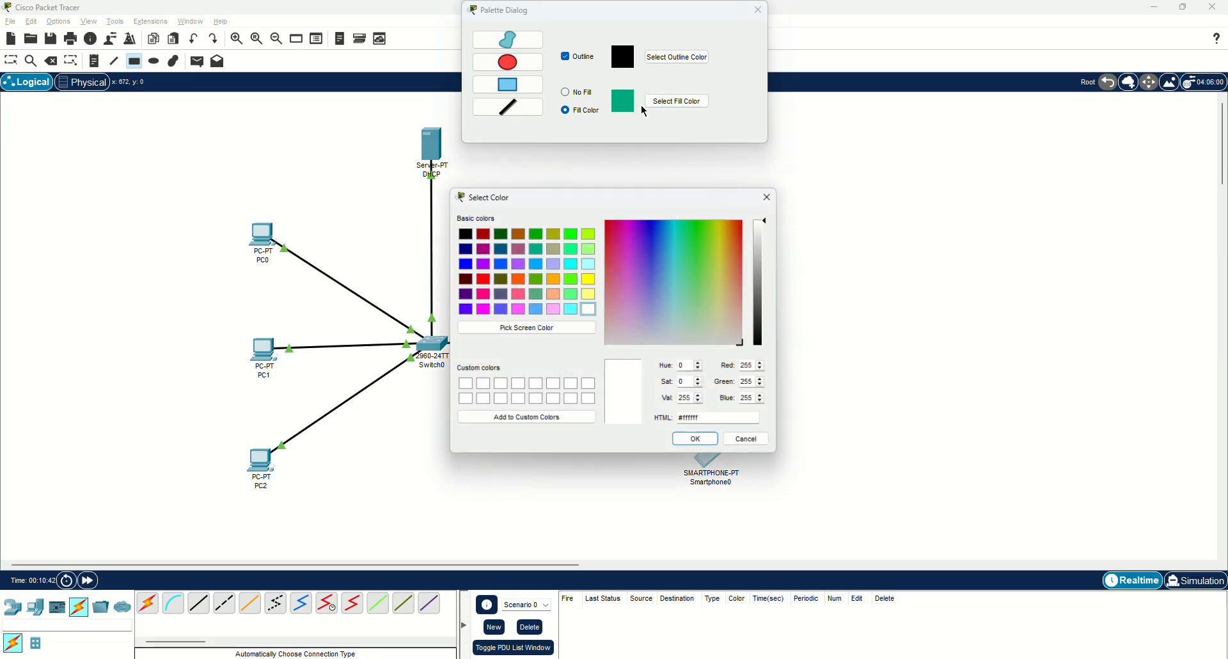
pyautogui.click(554, 279)
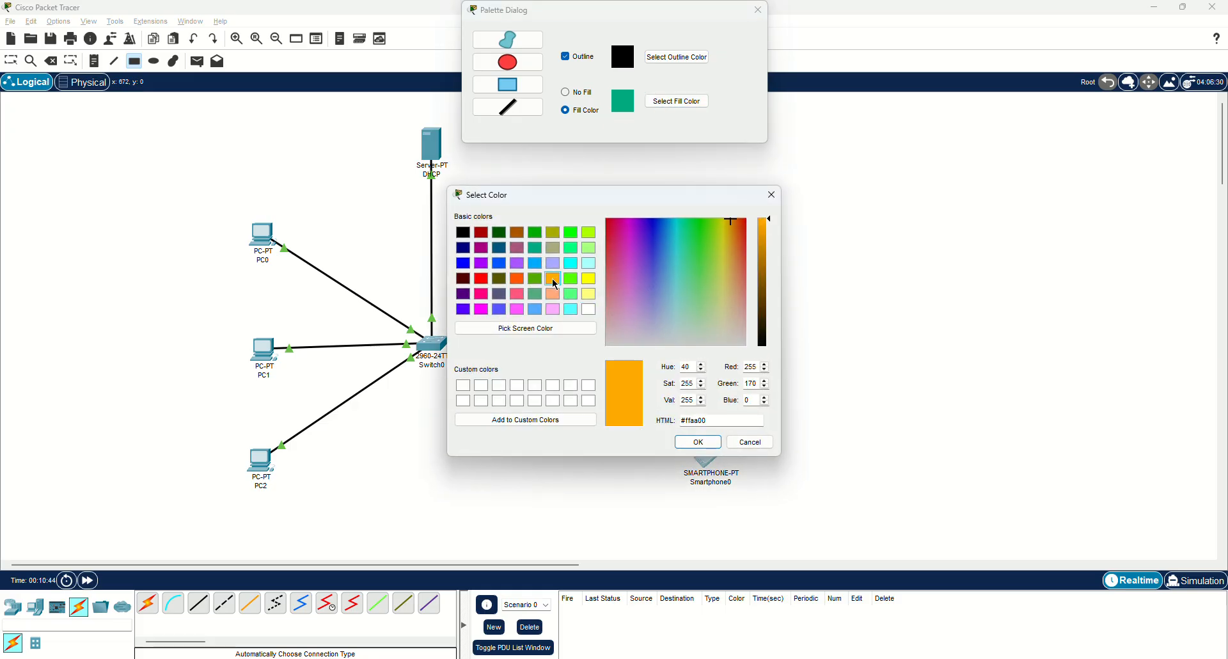
pyautogui.click(698, 442)
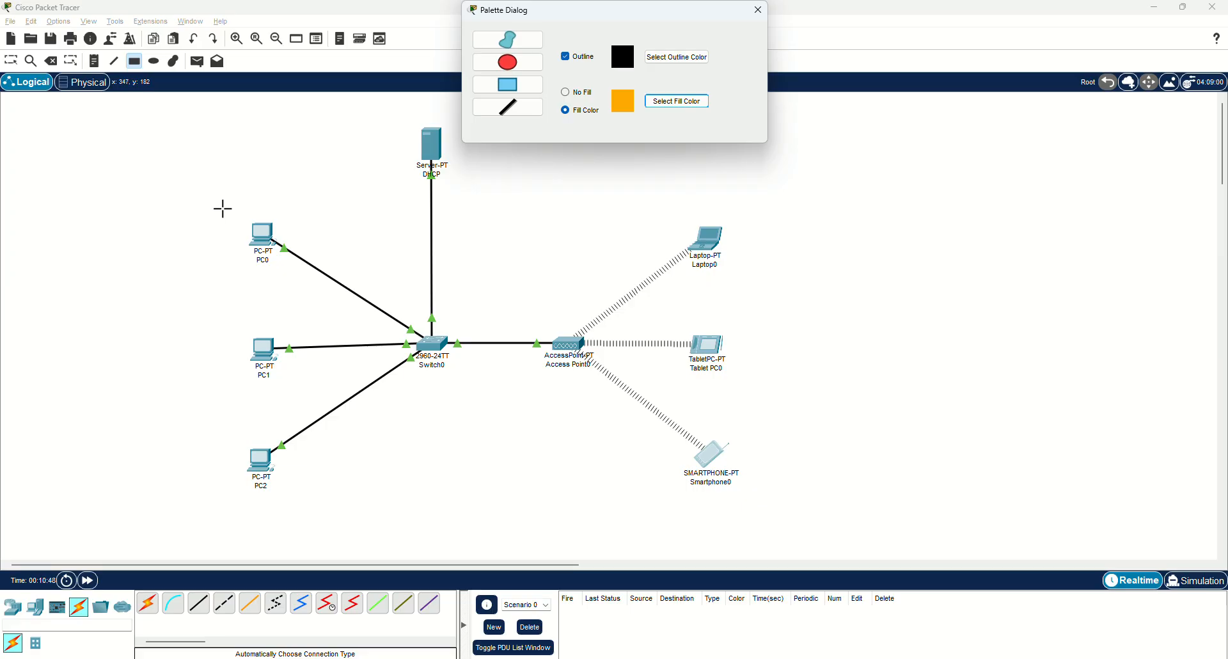
pyautogui.moveTo(218, 206)
pyautogui.mouseDown()
pyautogui.moveTo(266, 255)
pyautogui.moveTo(348, 458)
pyautogui.moveTo(359, 504)
pyautogui.moveTo(338, 502)
pyautogui.mouseUp()
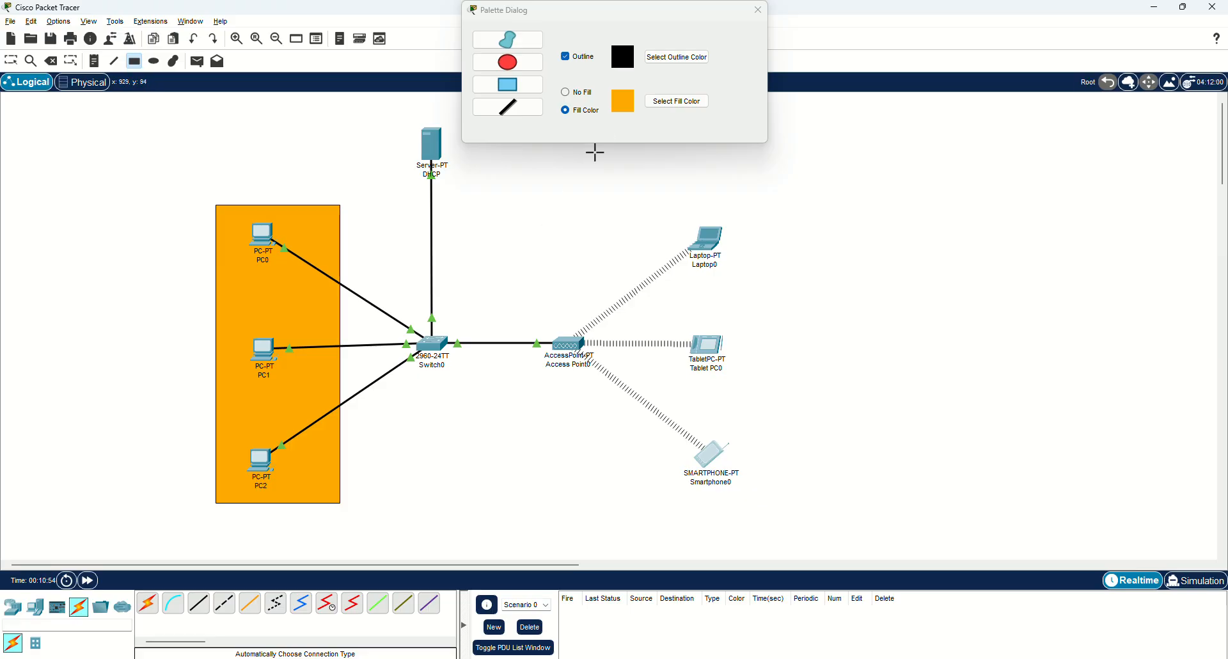
# Draw a teal-green filled rectangle around Access Point0 and the wireless devices.
pyautogui.click(670, 106)
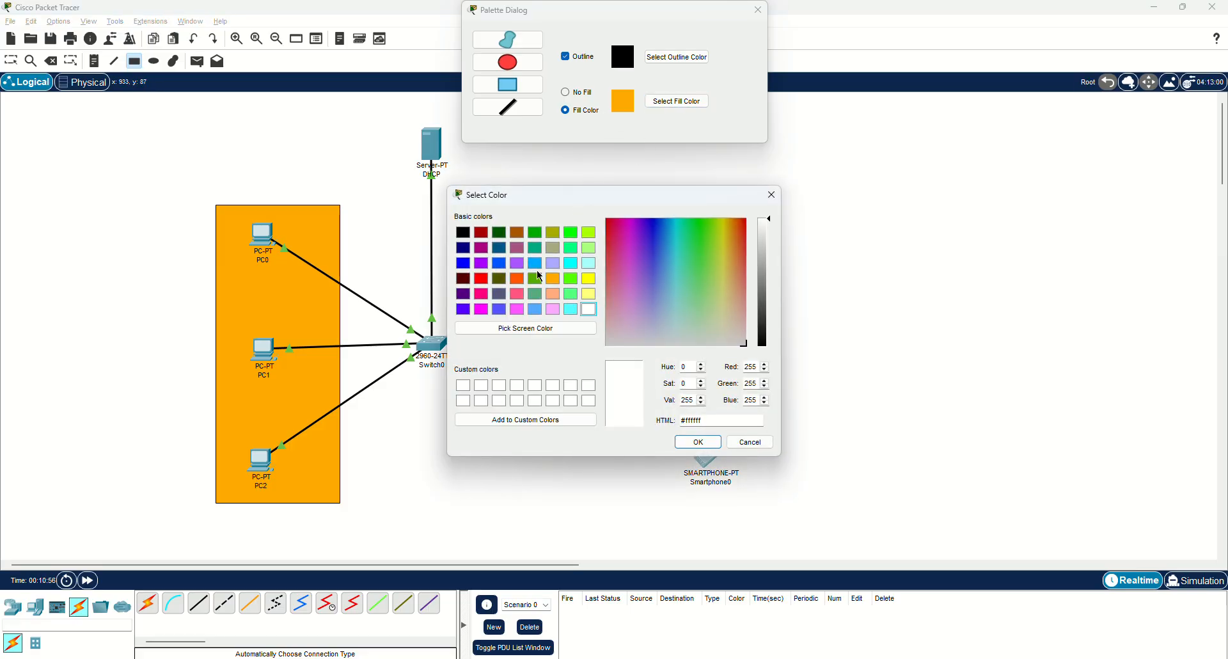
pyautogui.click(536, 247)
pyautogui.click(698, 442)
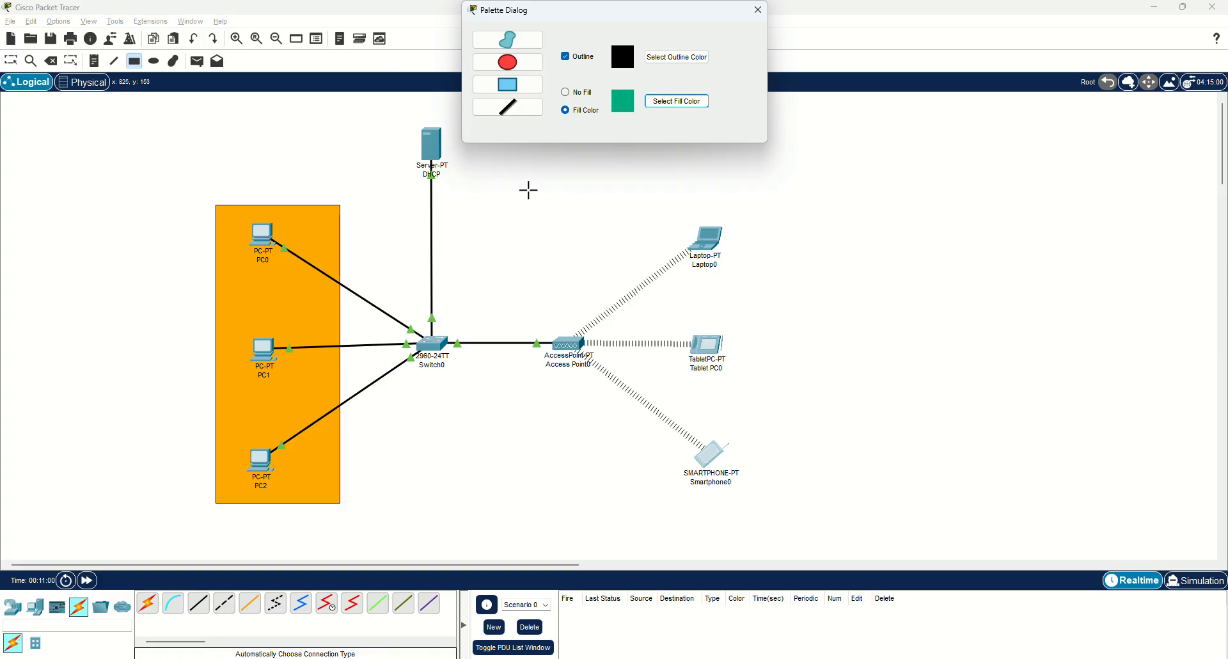
pyautogui.moveTo(524, 197)
pyautogui.mouseDown()
pyautogui.moveTo(717, 347)
pyautogui.moveTo(755, 500)
pyautogui.mouseUp()
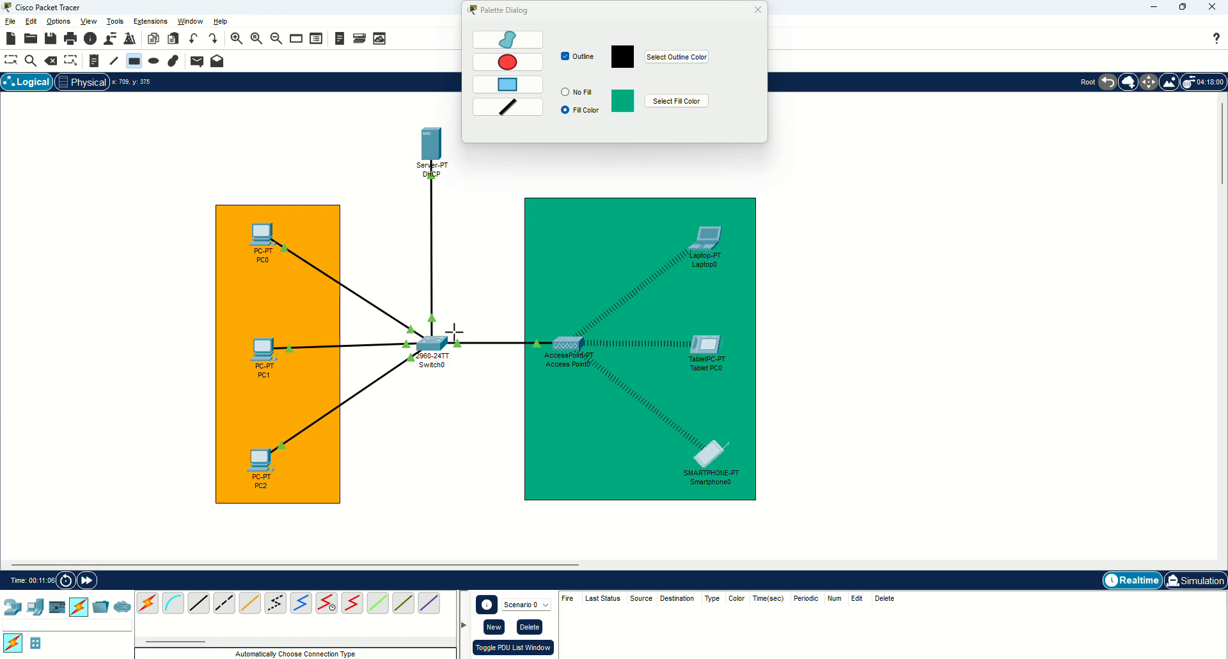
pyautogui.click(758, 10)
pyautogui.click(18, 60)
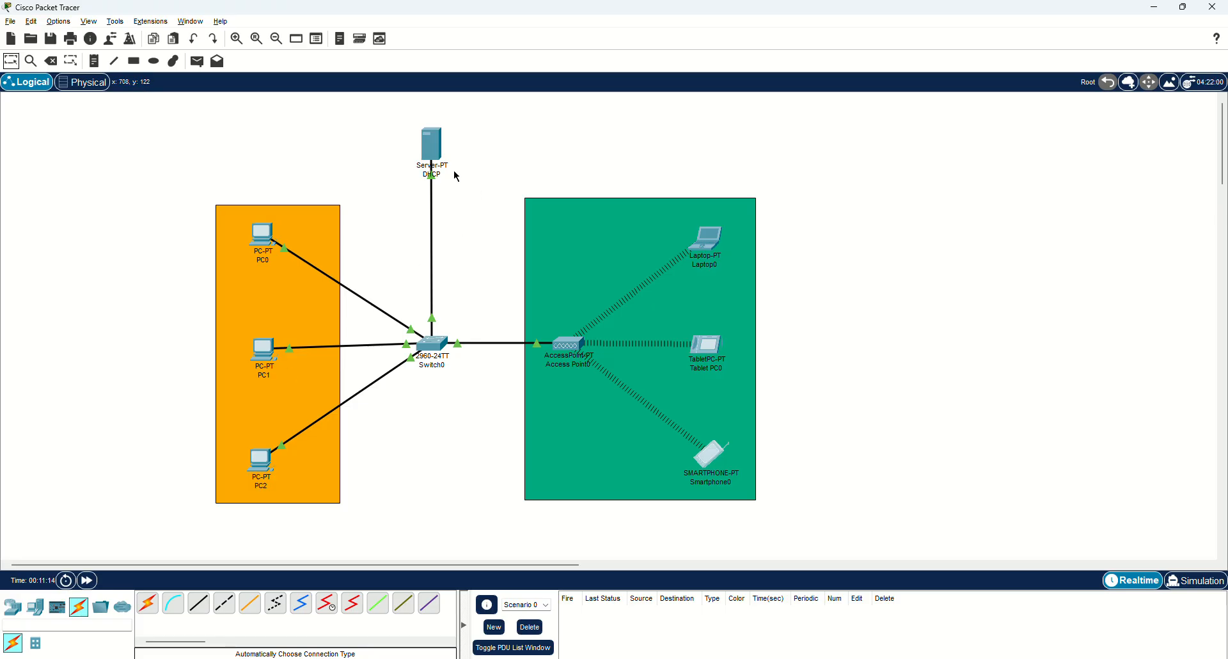
pyautogui.click(81, 82)
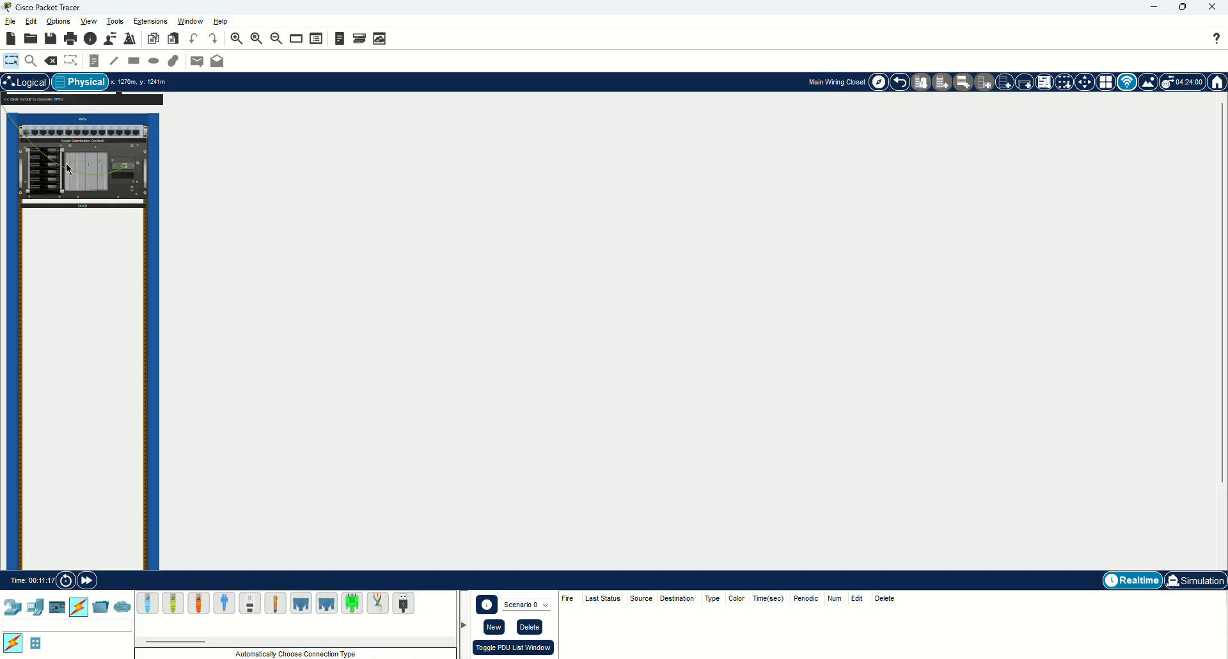
pyautogui.click(901, 82)
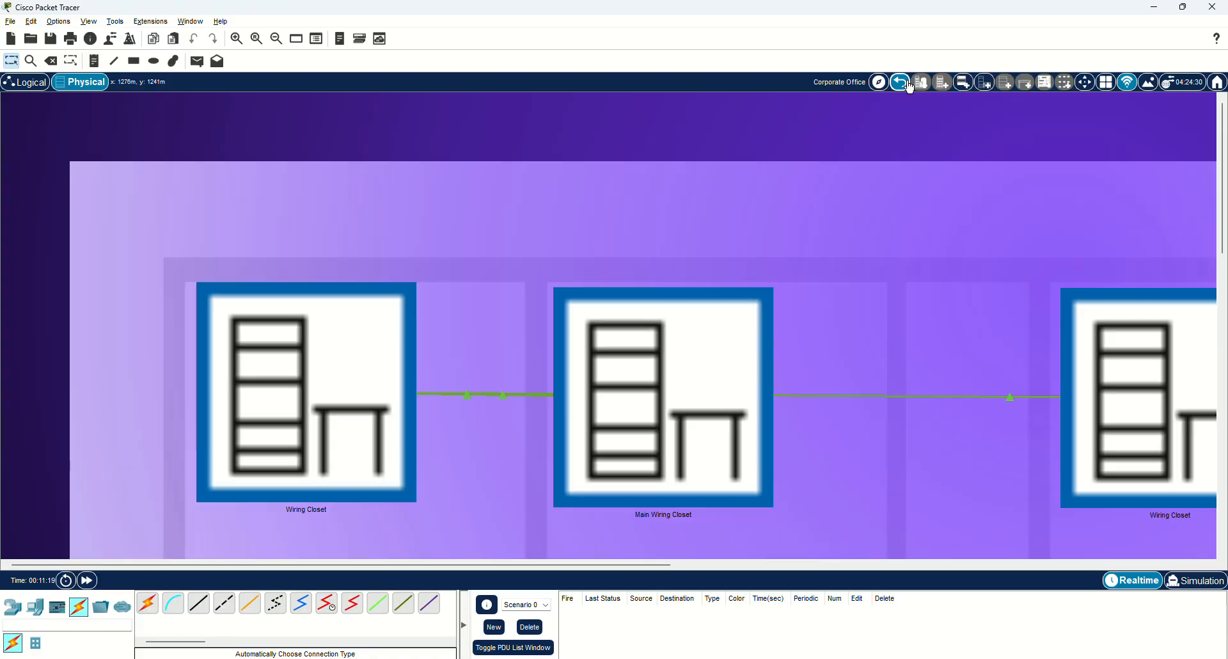
pyautogui.click(322, 357)
pyautogui.scroll(-3, 313, 329)
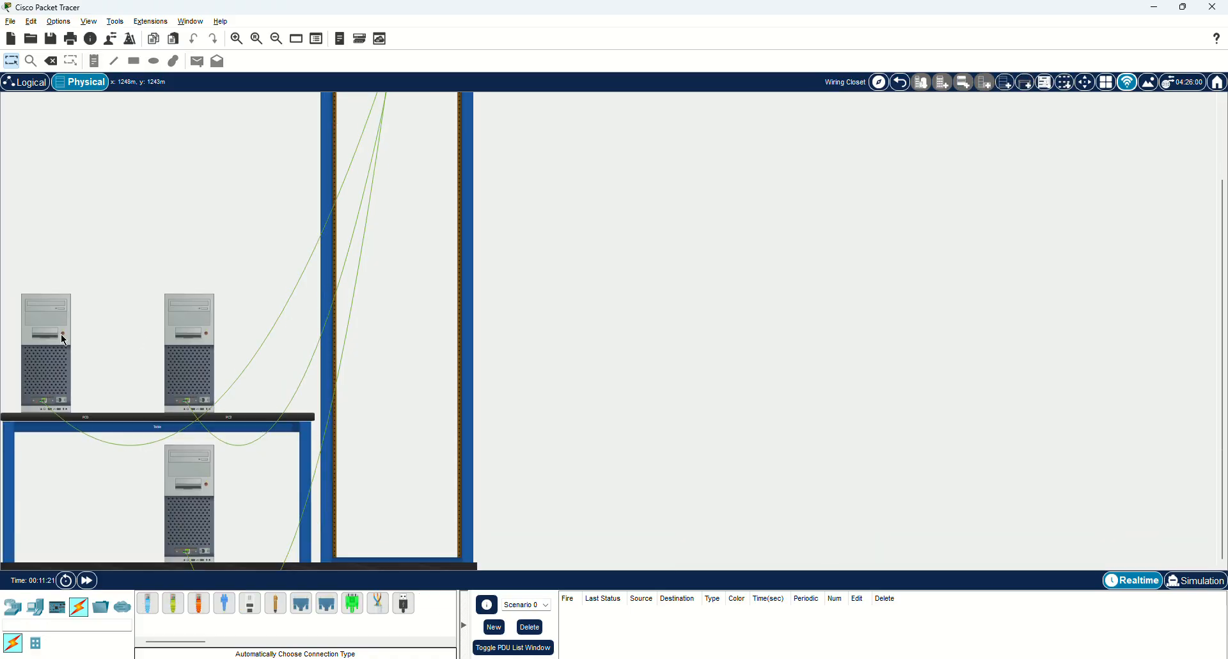
pyautogui.scroll(3, 136, 369)
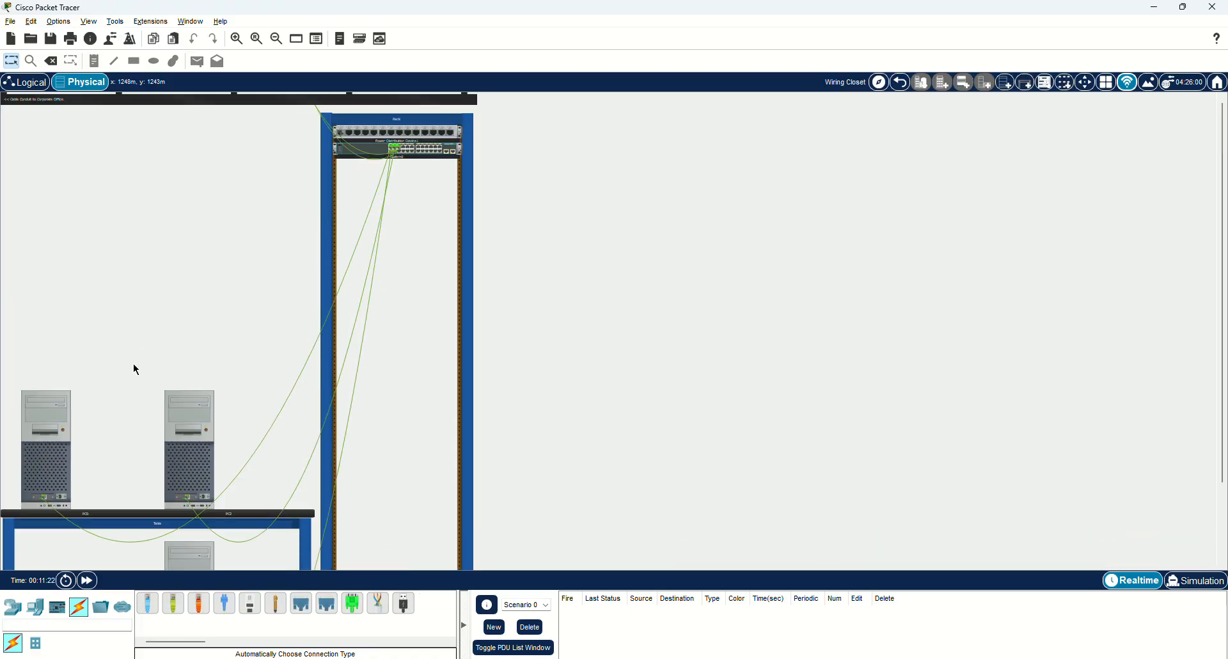
pyautogui.click(901, 82)
pyautogui.click(1064, 356)
pyautogui.scroll(-3, 634, 278)
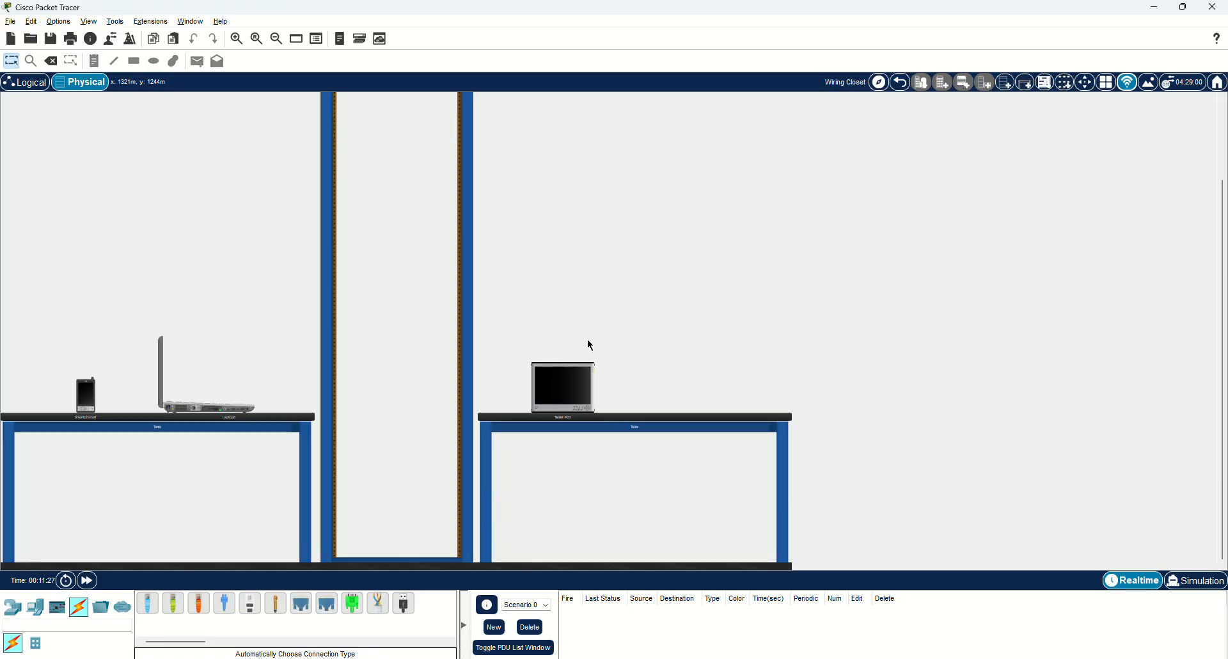
pyautogui.scroll(3, 588, 340)
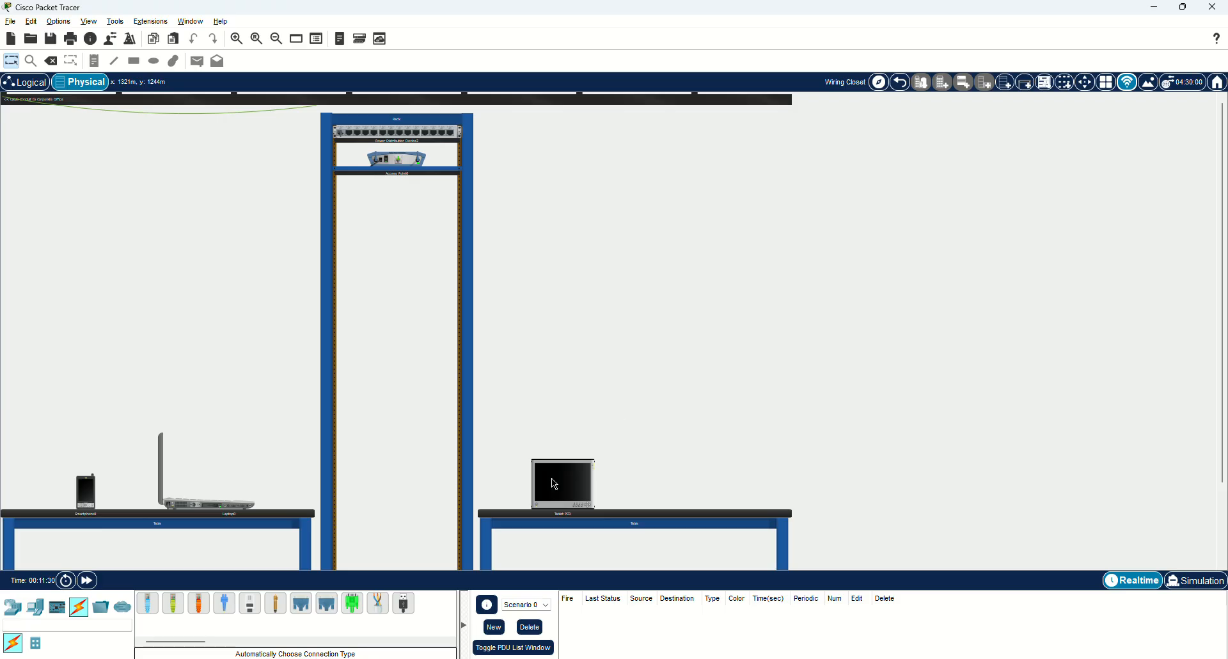
pyautogui.scroll(-2, 525, 416)
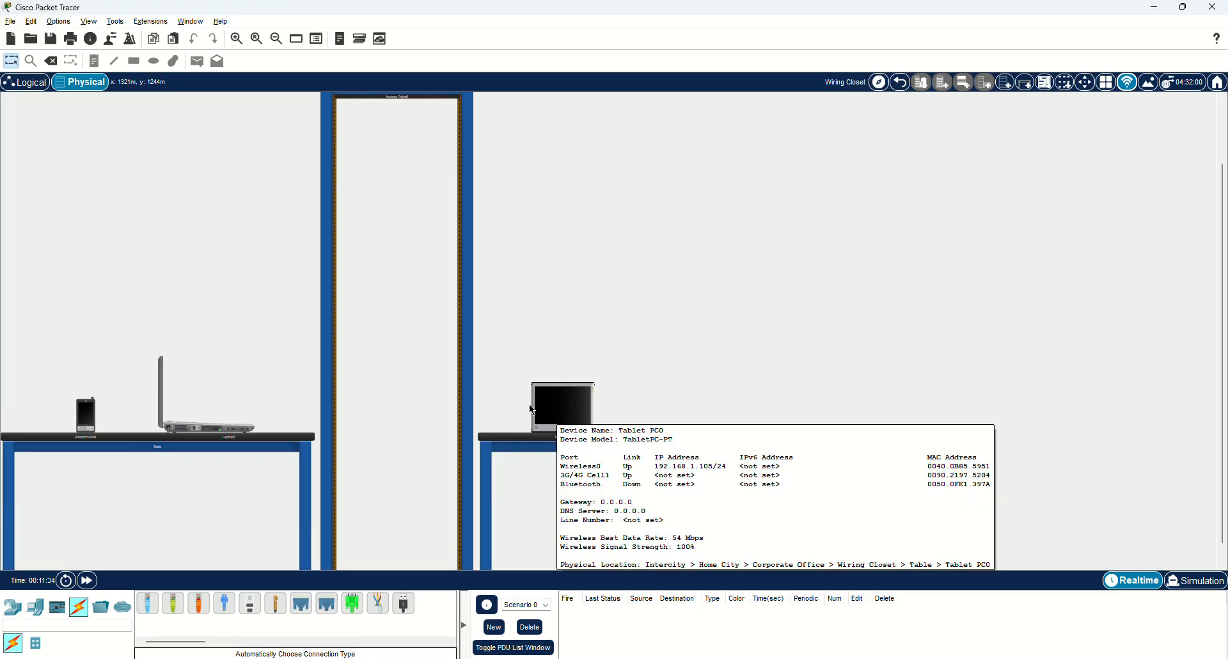
pyautogui.scroll(2, 556, 412)
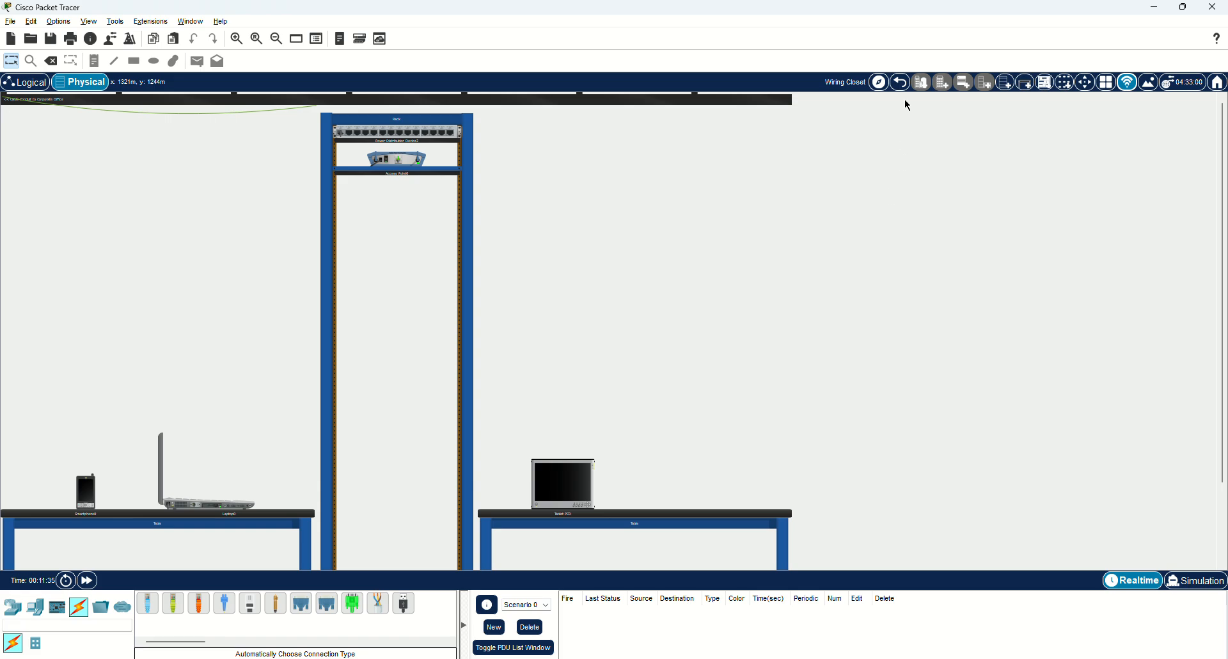
pyautogui.click(901, 82)
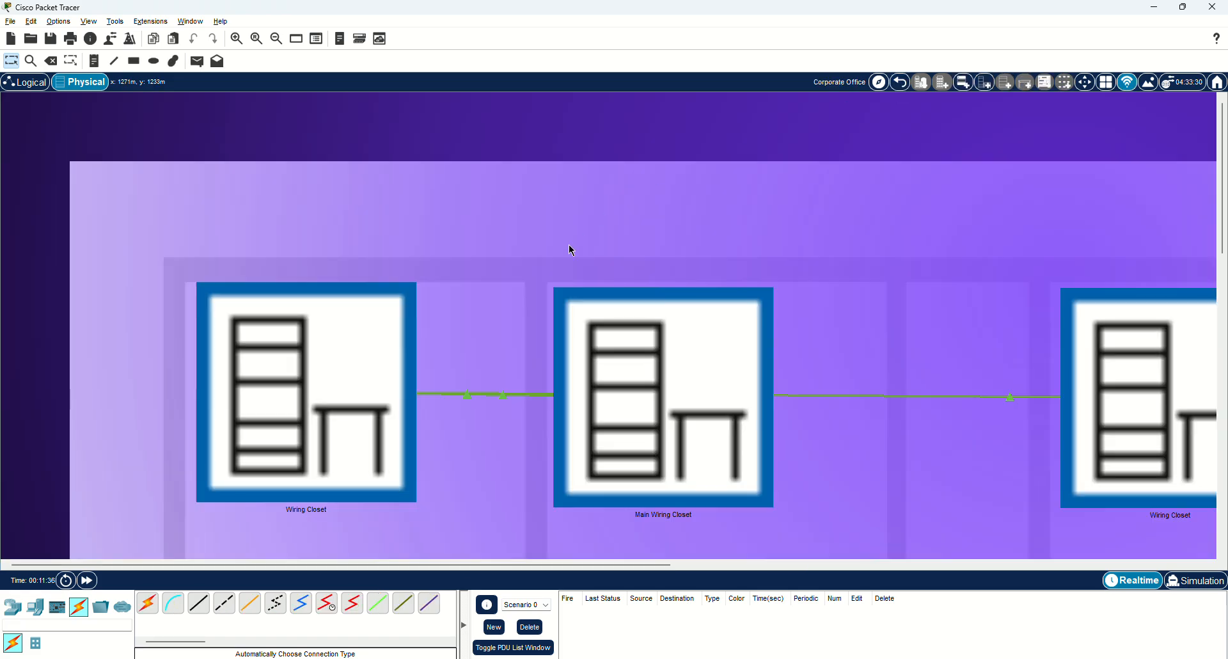
pyautogui.click(25, 82)
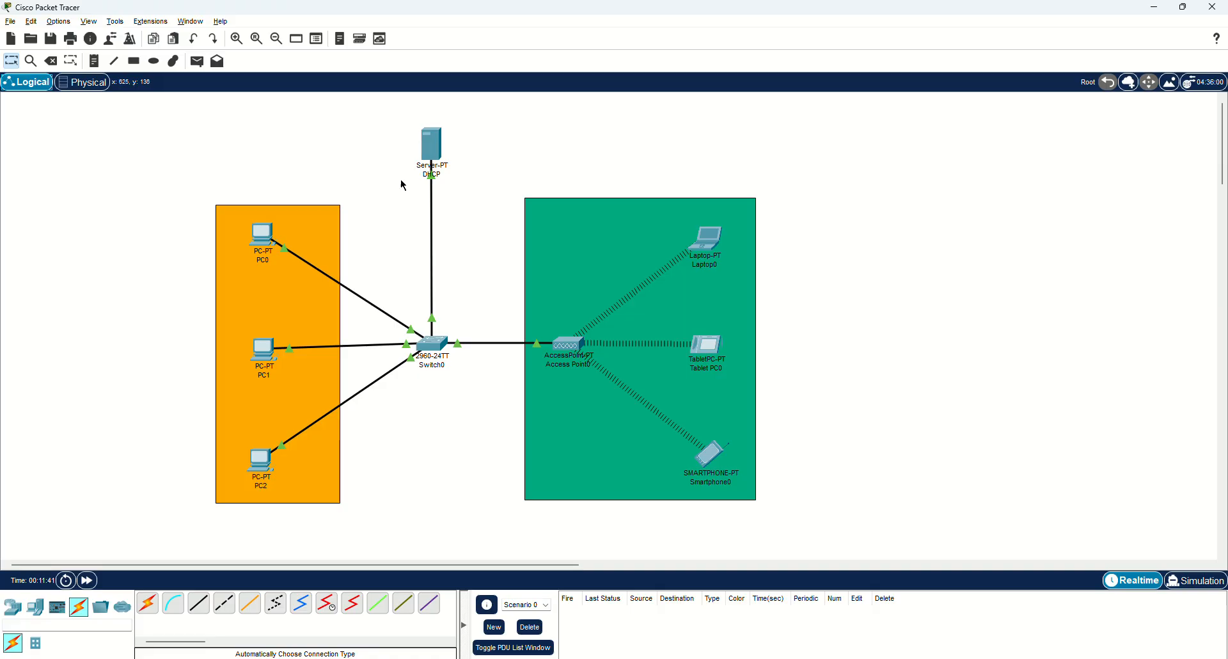
pyautogui.click(432, 142)
pyautogui.moveTo(593, 151); pyautogui.dragTo(938, 124)
pyautogui.click(844, 181)
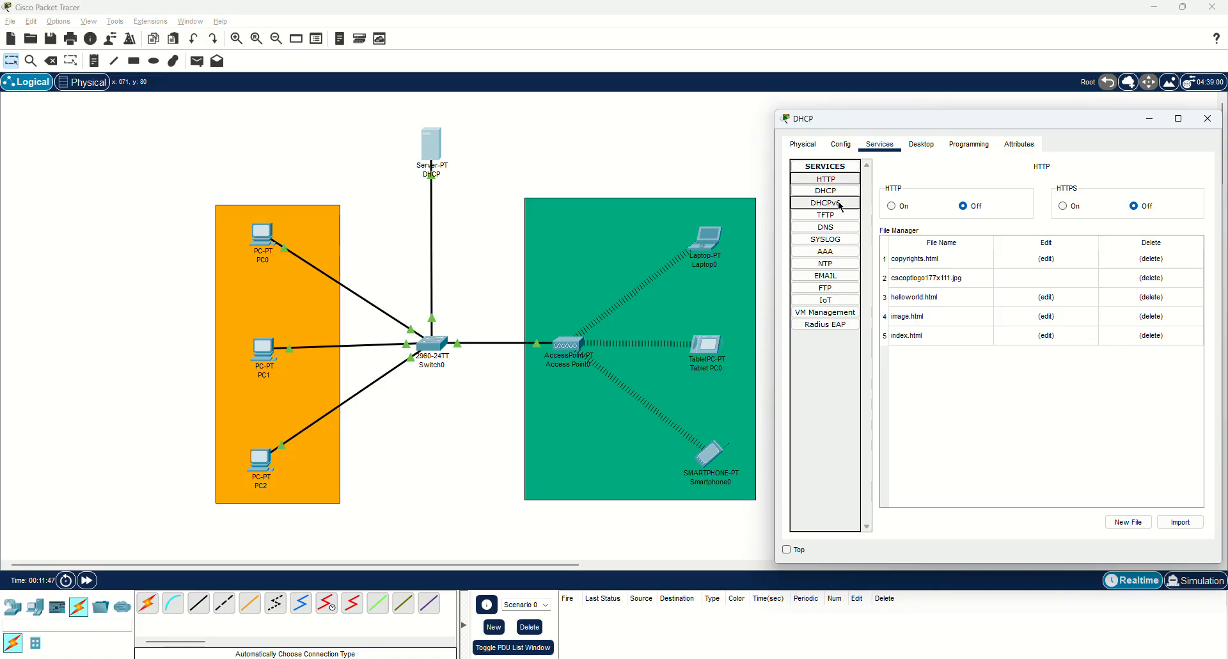
pyautogui.click(841, 204)
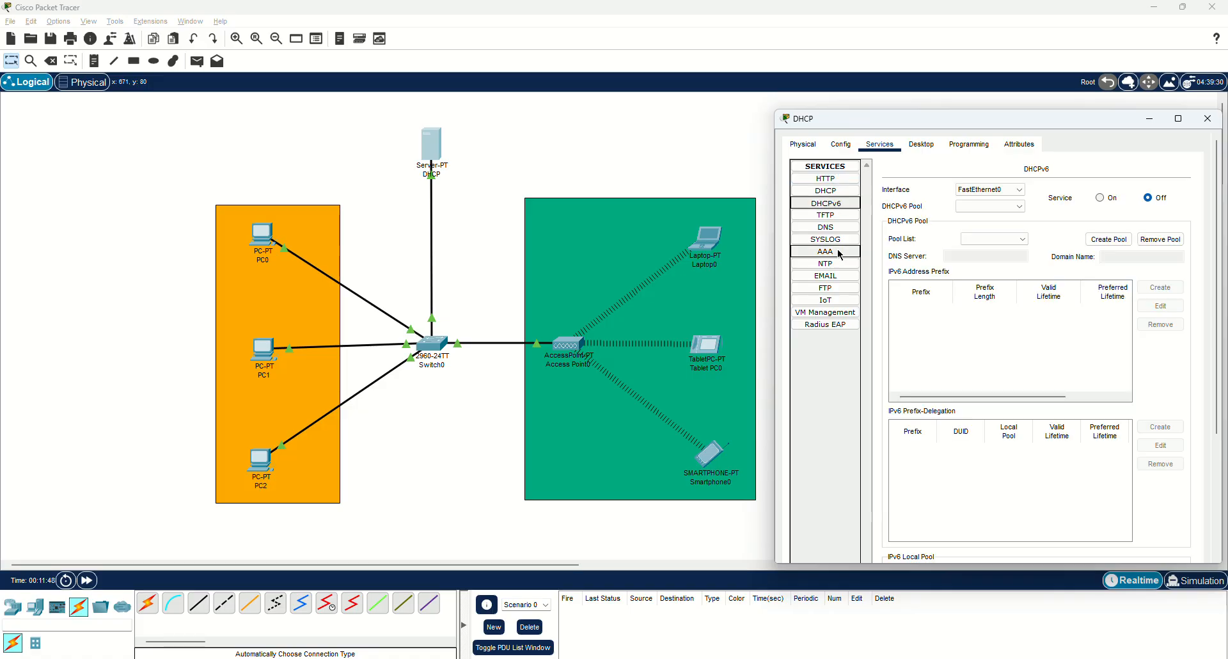
pyautogui.click(828, 191)
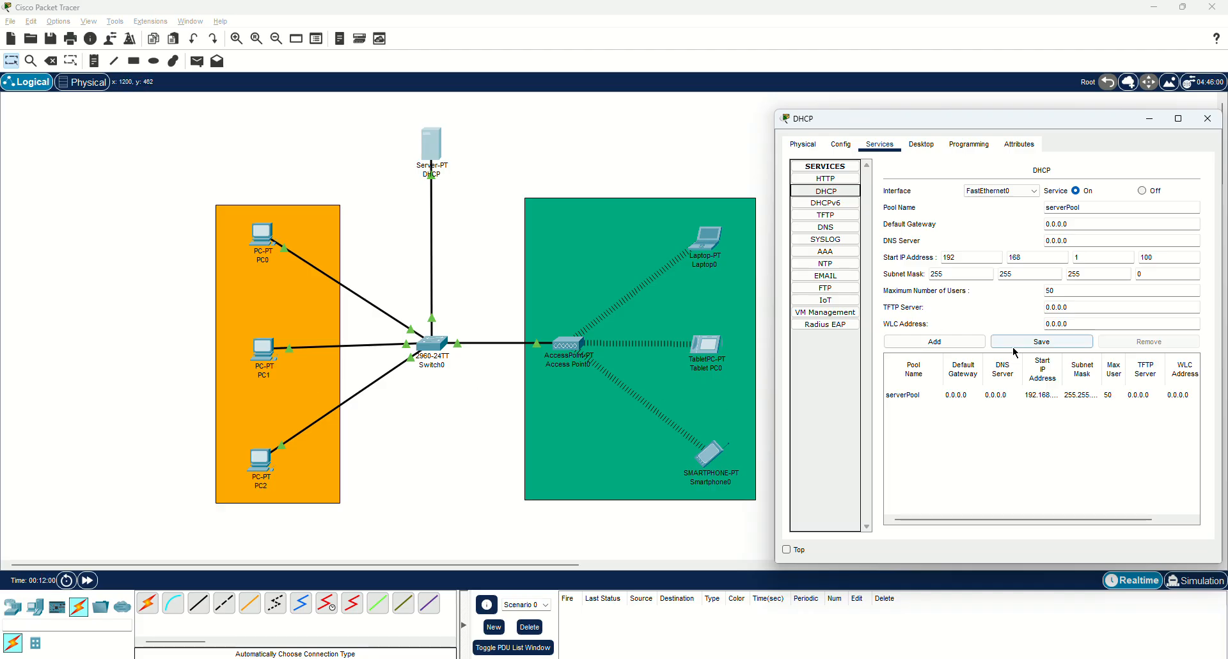
pyautogui.click(1207, 119)
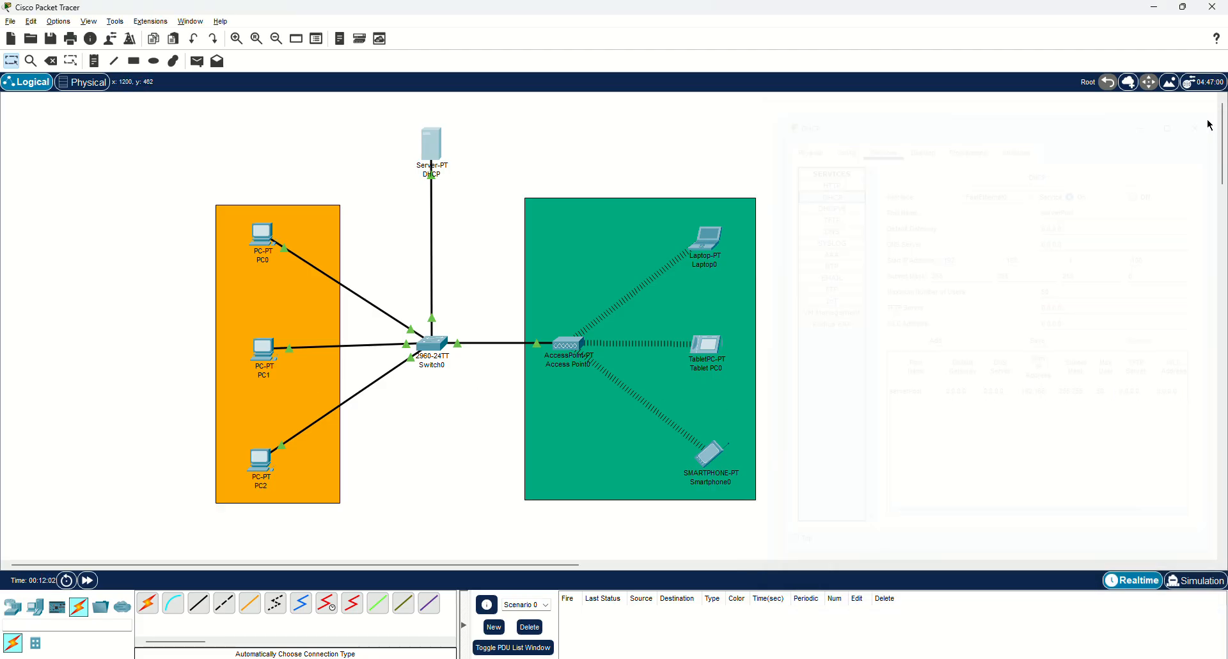